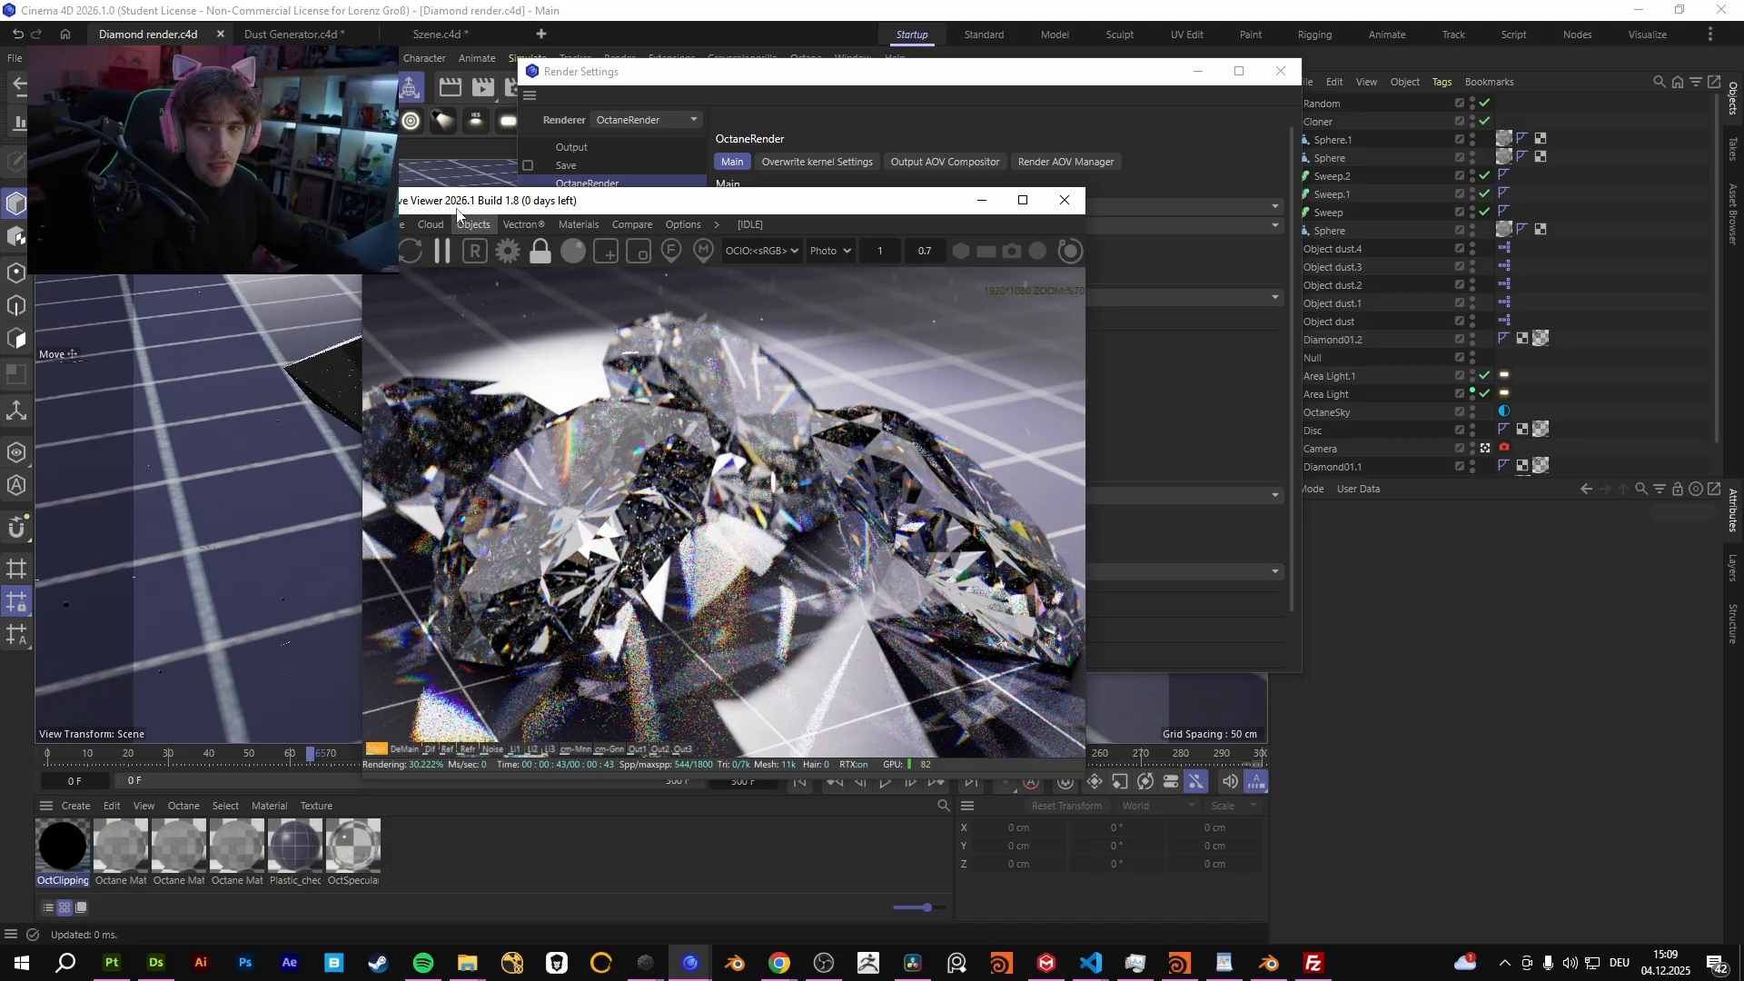
Close the Live Viewer and open Octane's render AOV manager from the render settings
drag(569, 209, 293, 279)
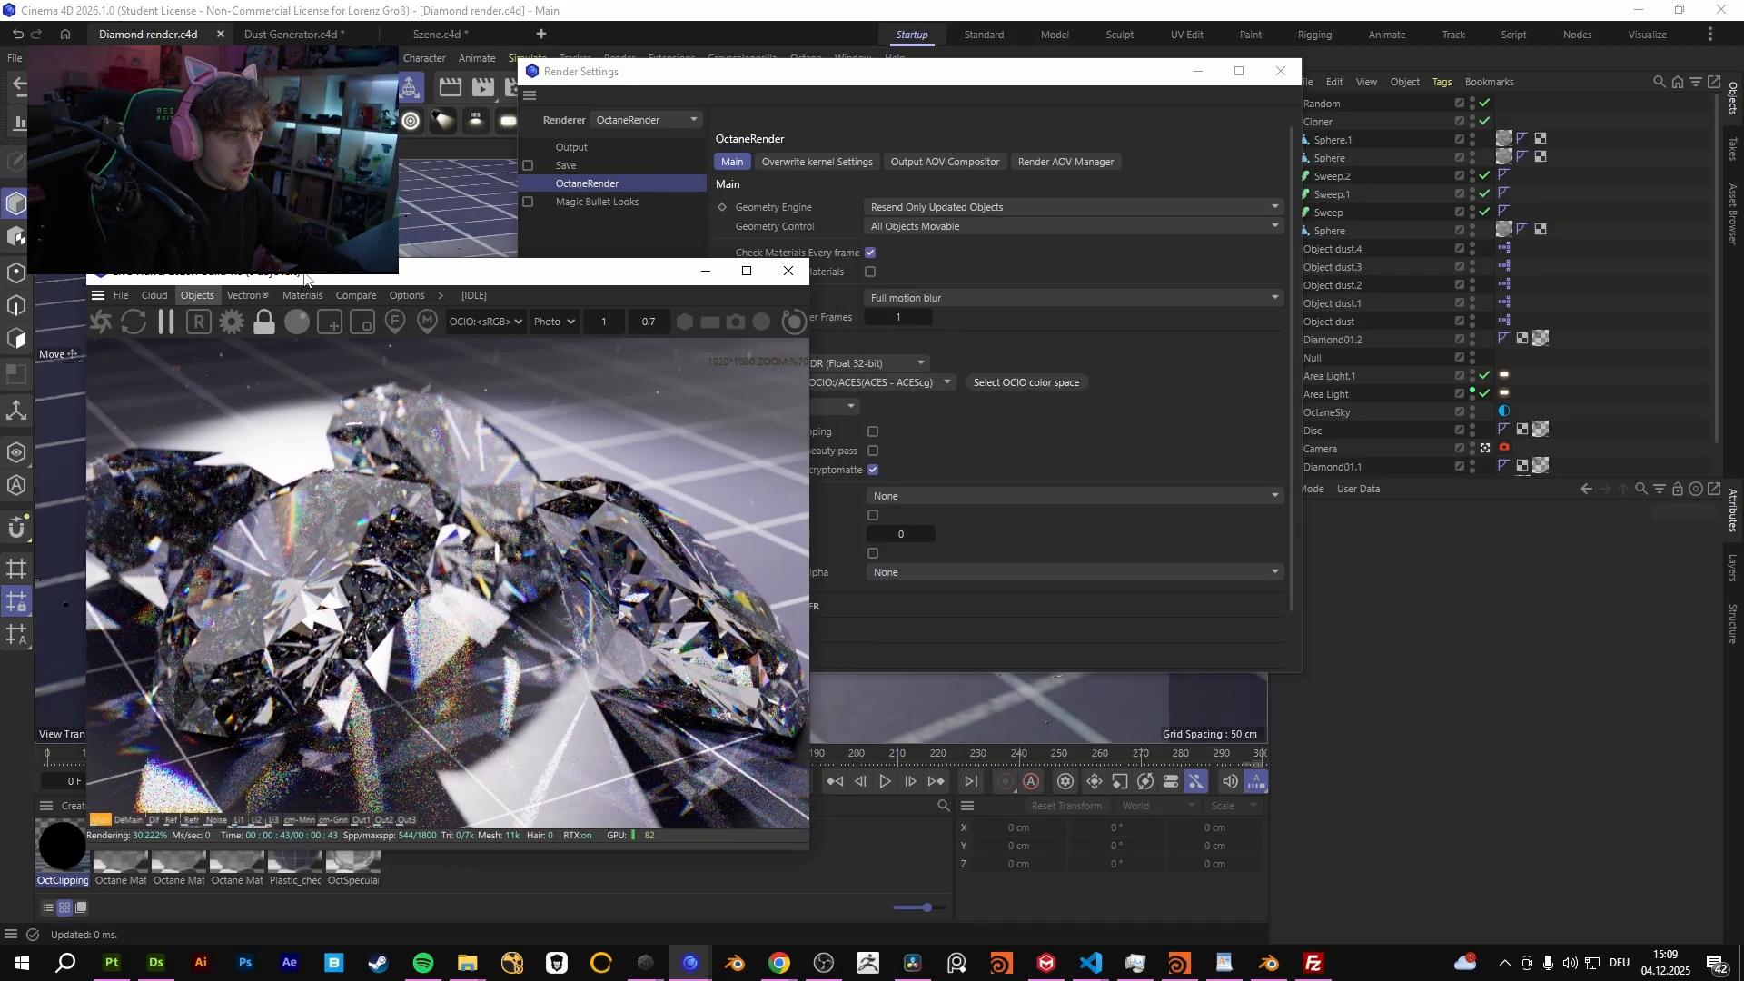
click(789, 272)
click(1081, 161)
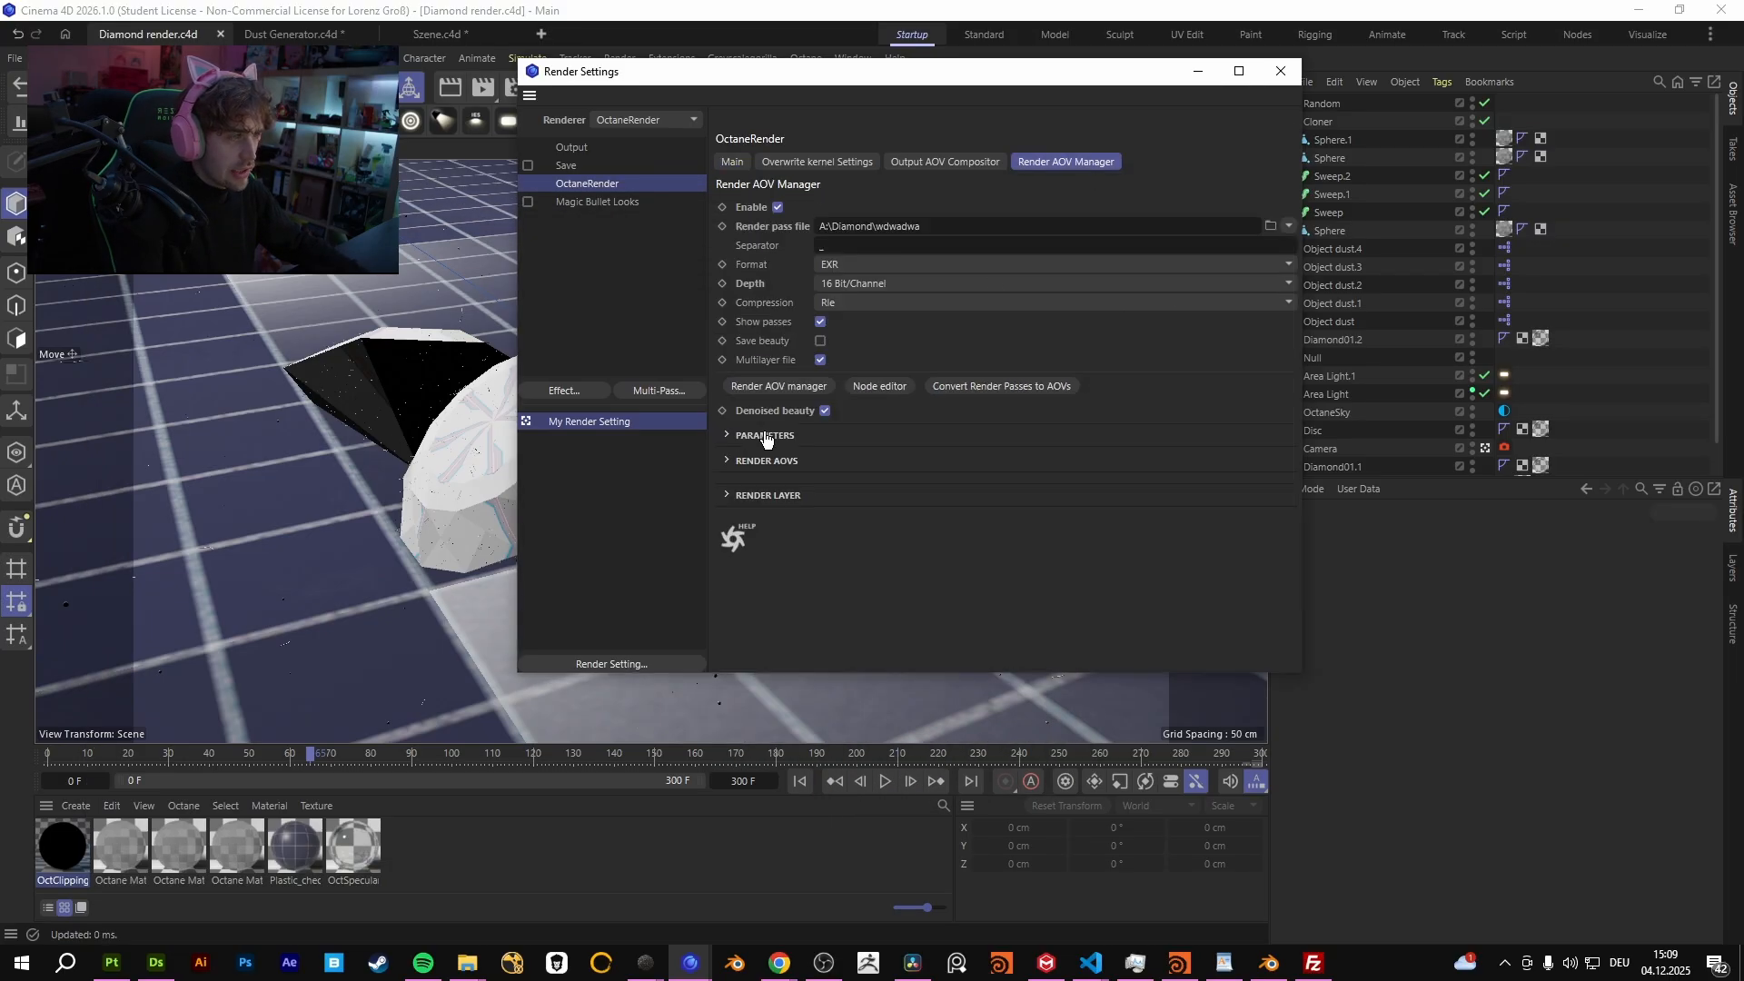
click(803, 383)
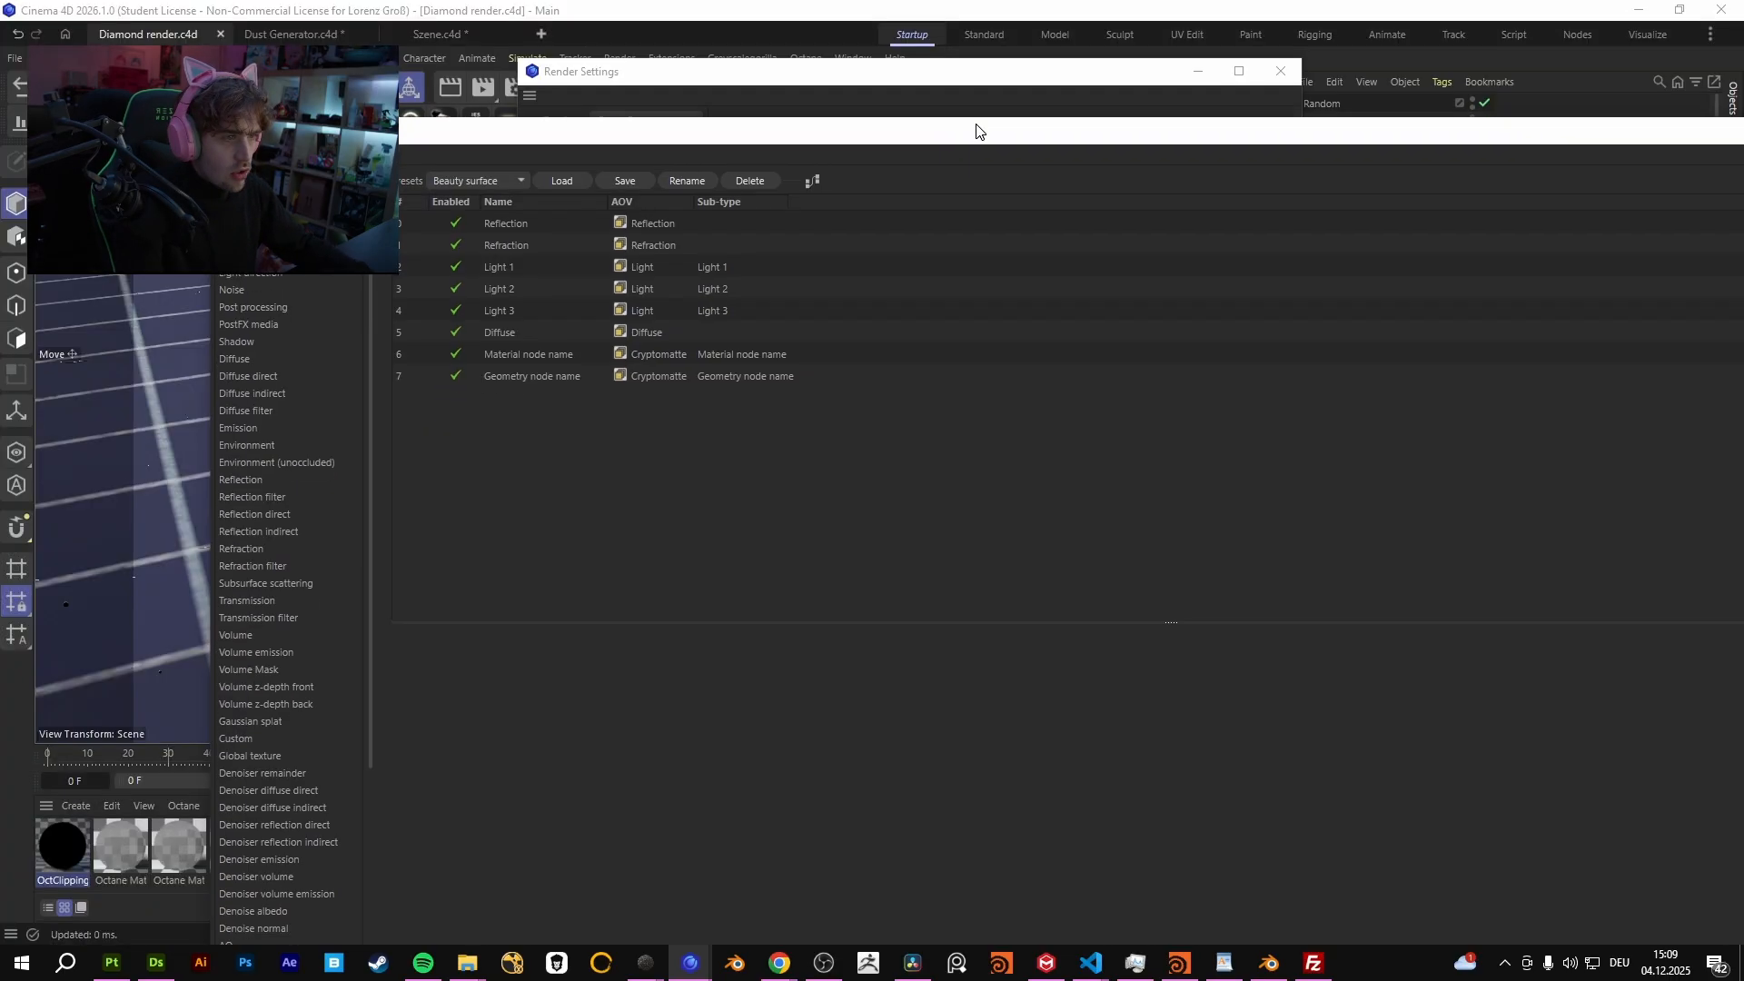
Add a Light AOV, view its light ID options, and remove it from the AOV list again
scroll(287, 600, up, 1)
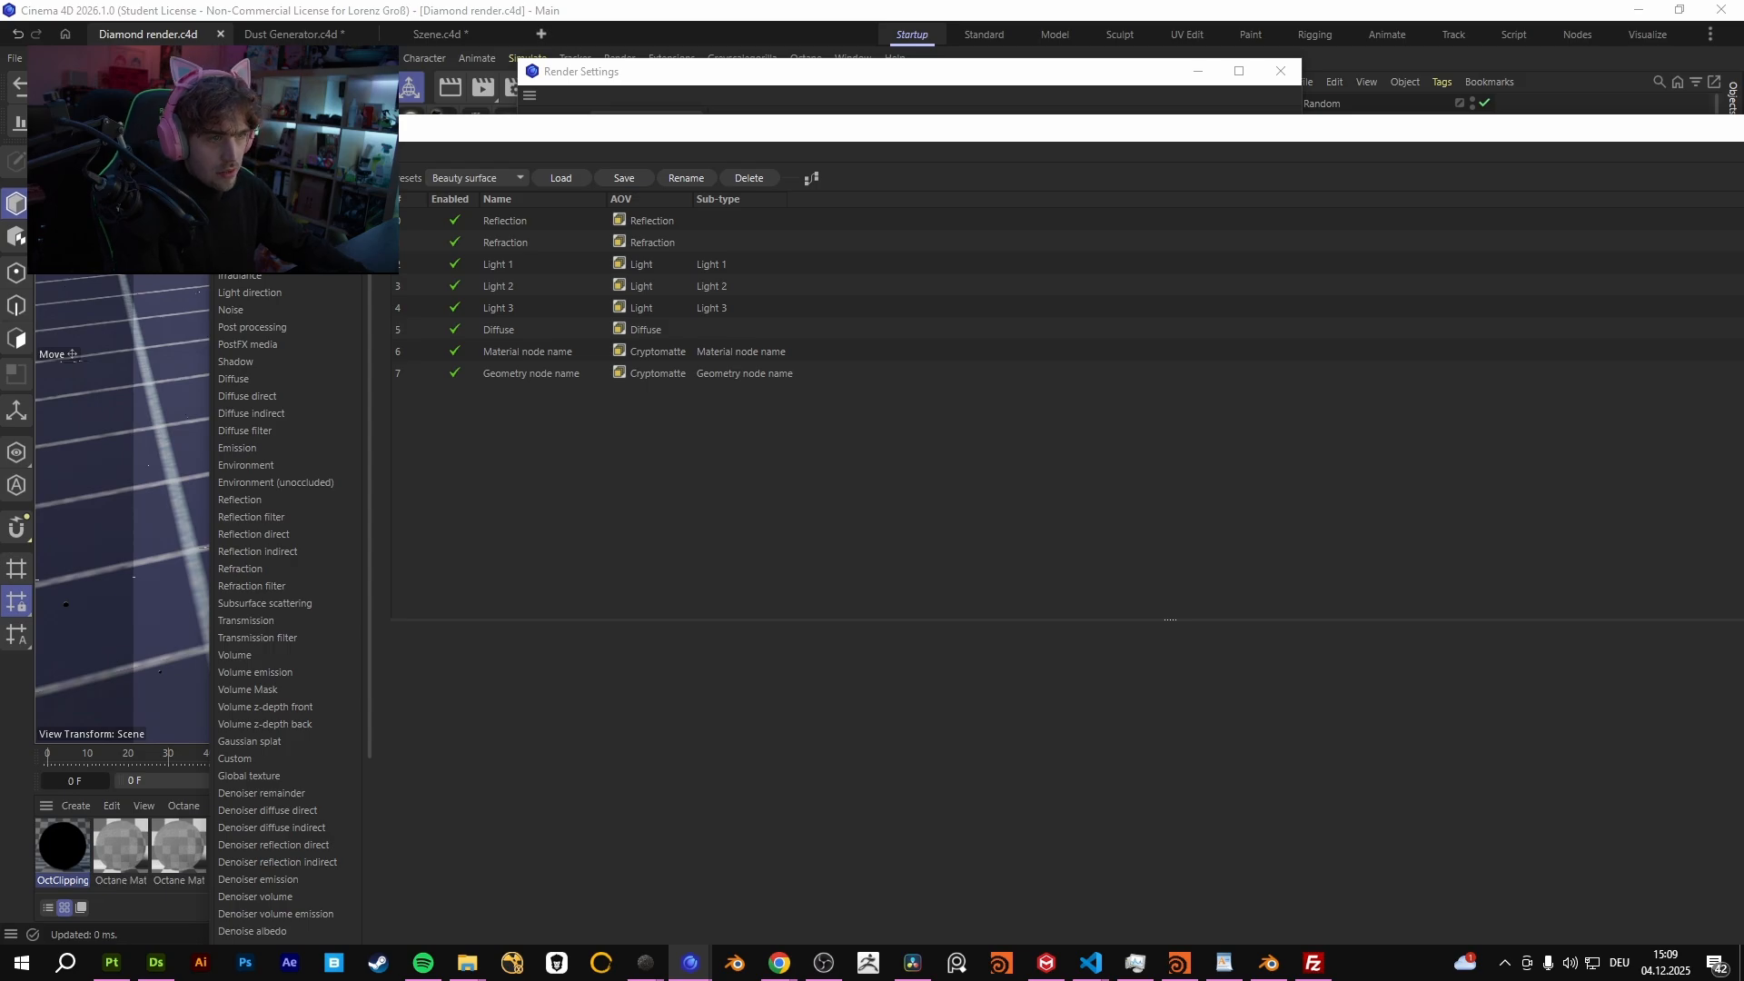
text(z)
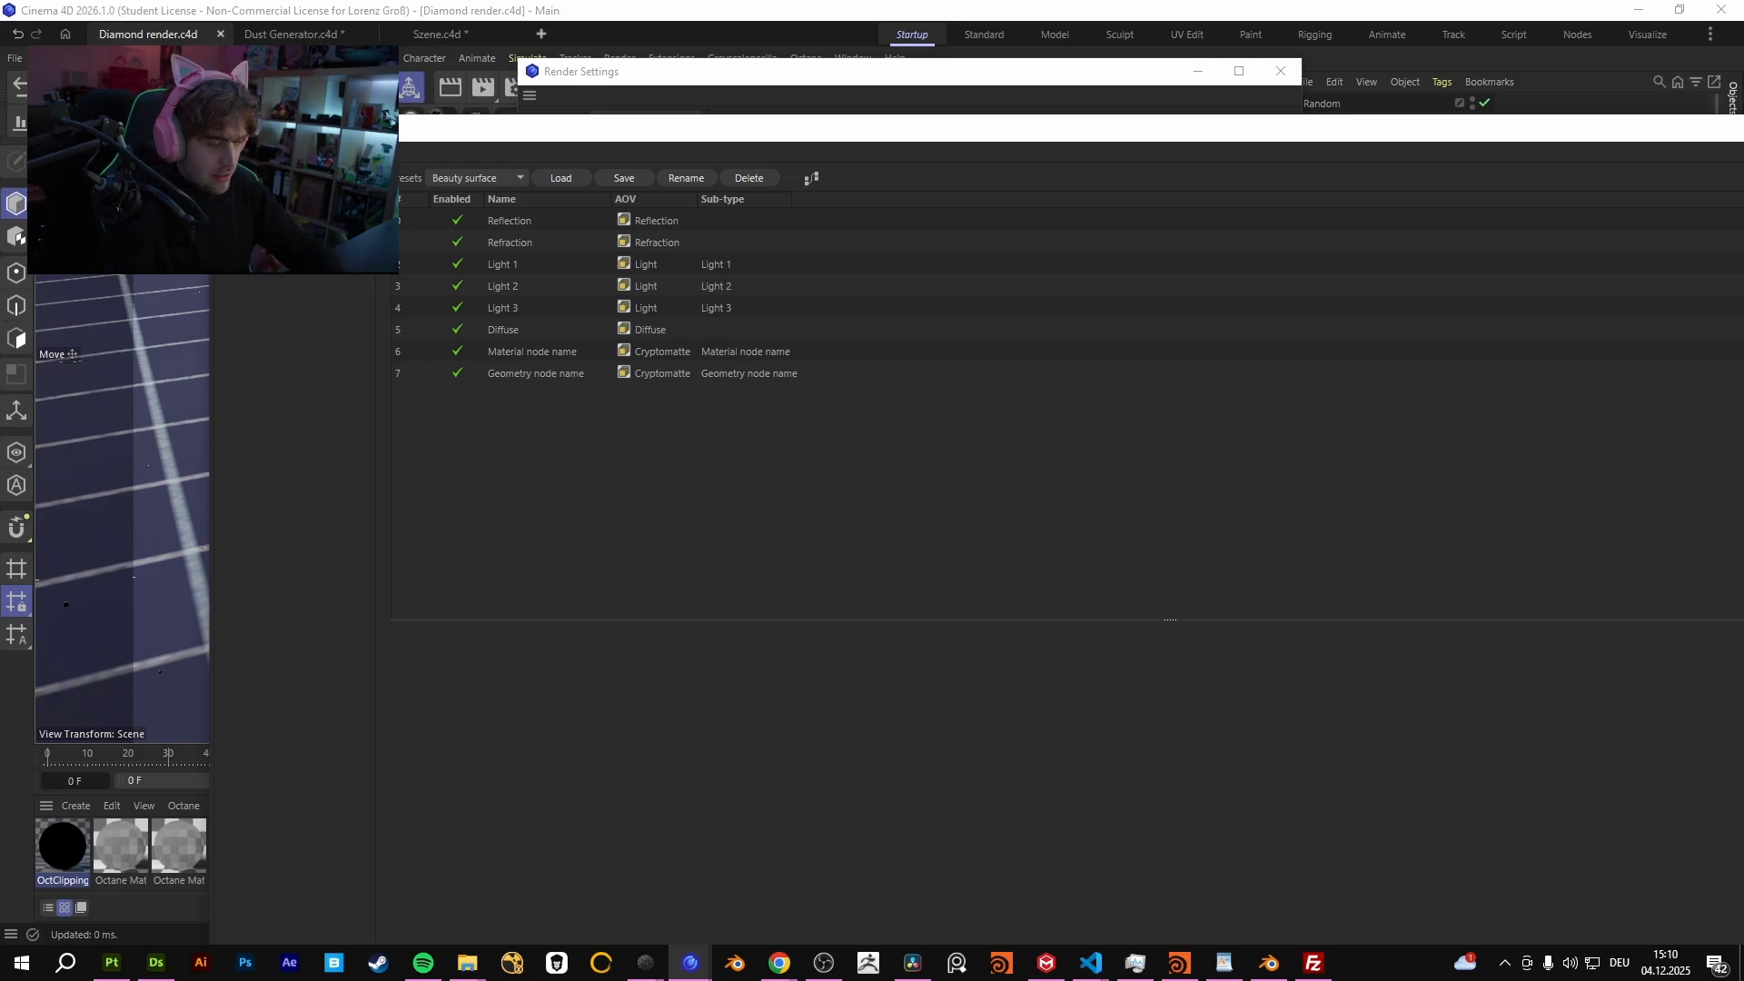
key(BackSpace)
text(li)
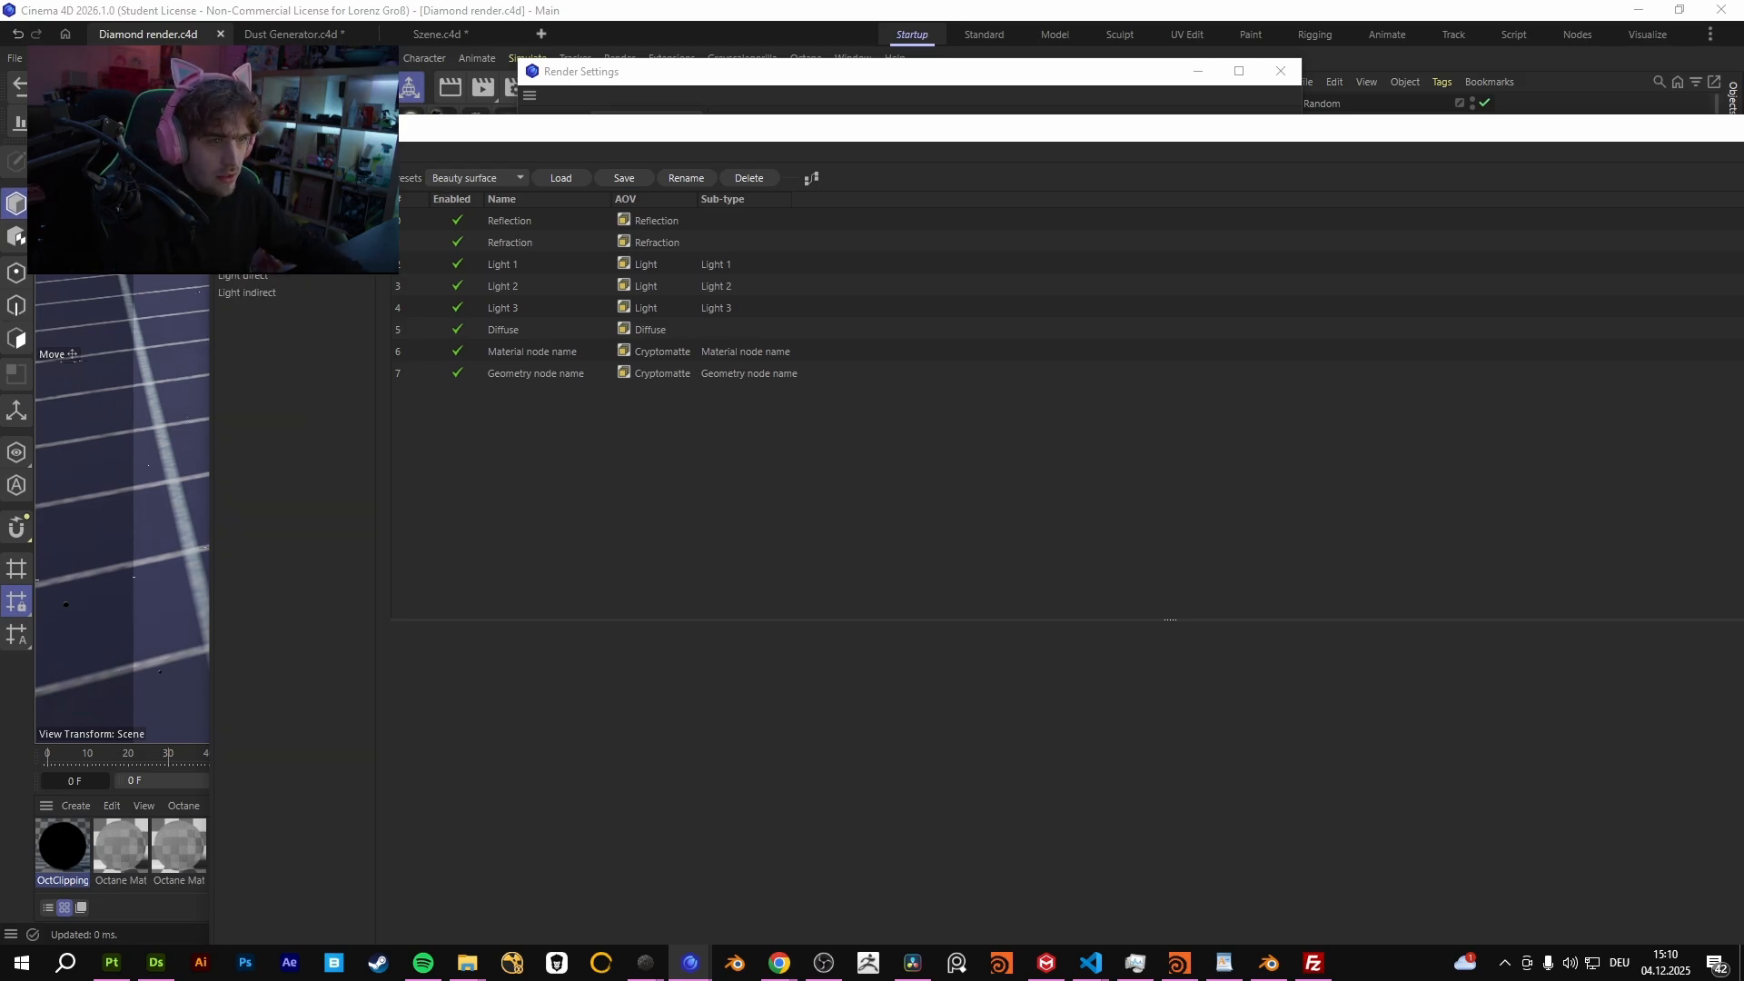
double_click(230, 259)
click(736, 397)
click(817, 633)
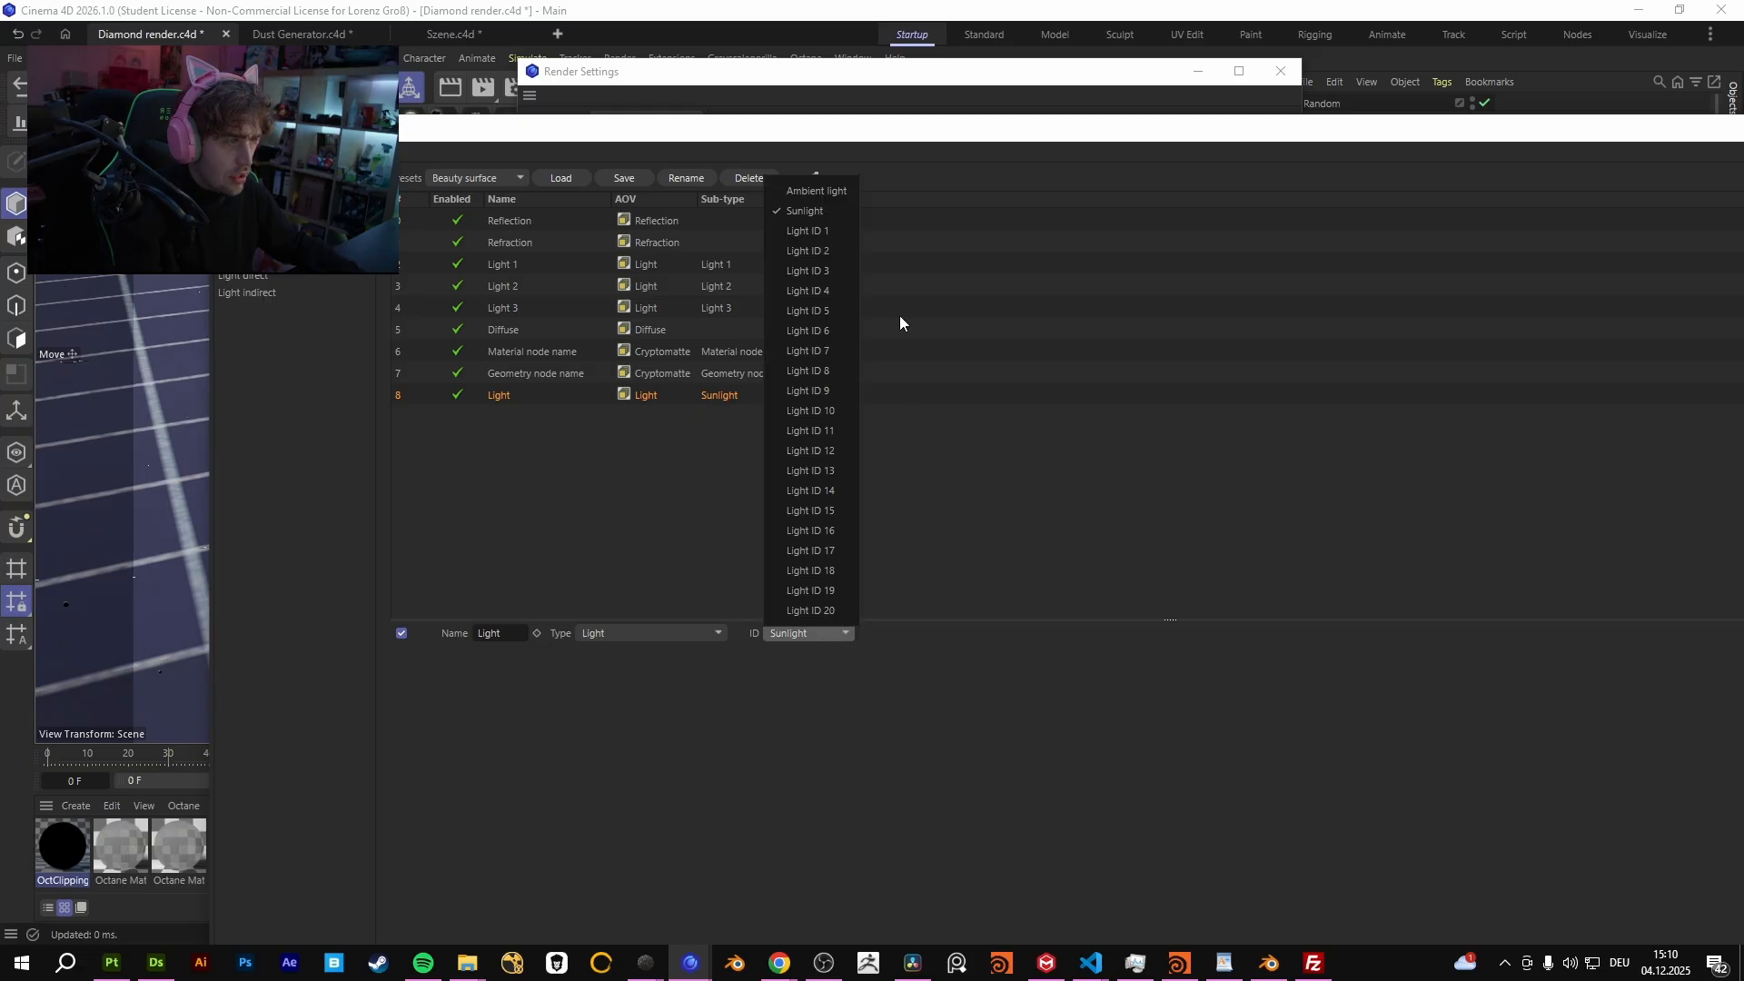
click(915, 250)
key(Delete)
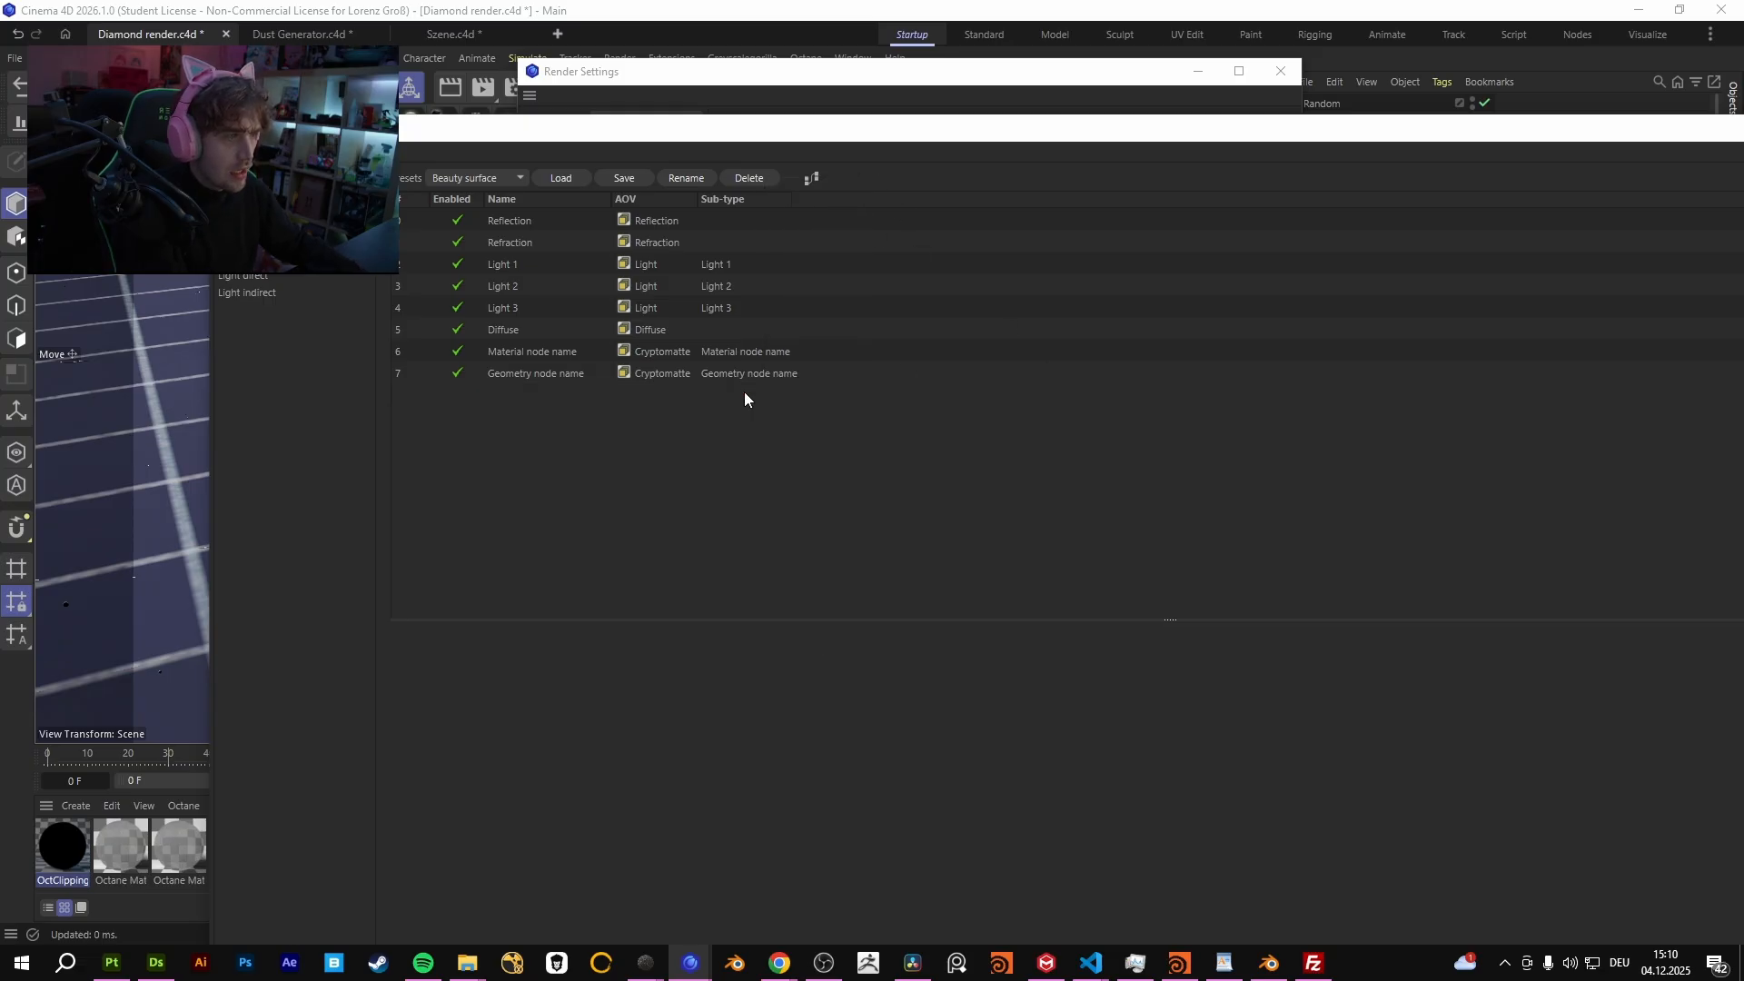
In the AOV node editor, add a two-layer output AOV group and connect the existing Open Image Denoise node to Layer2
click(811, 180)
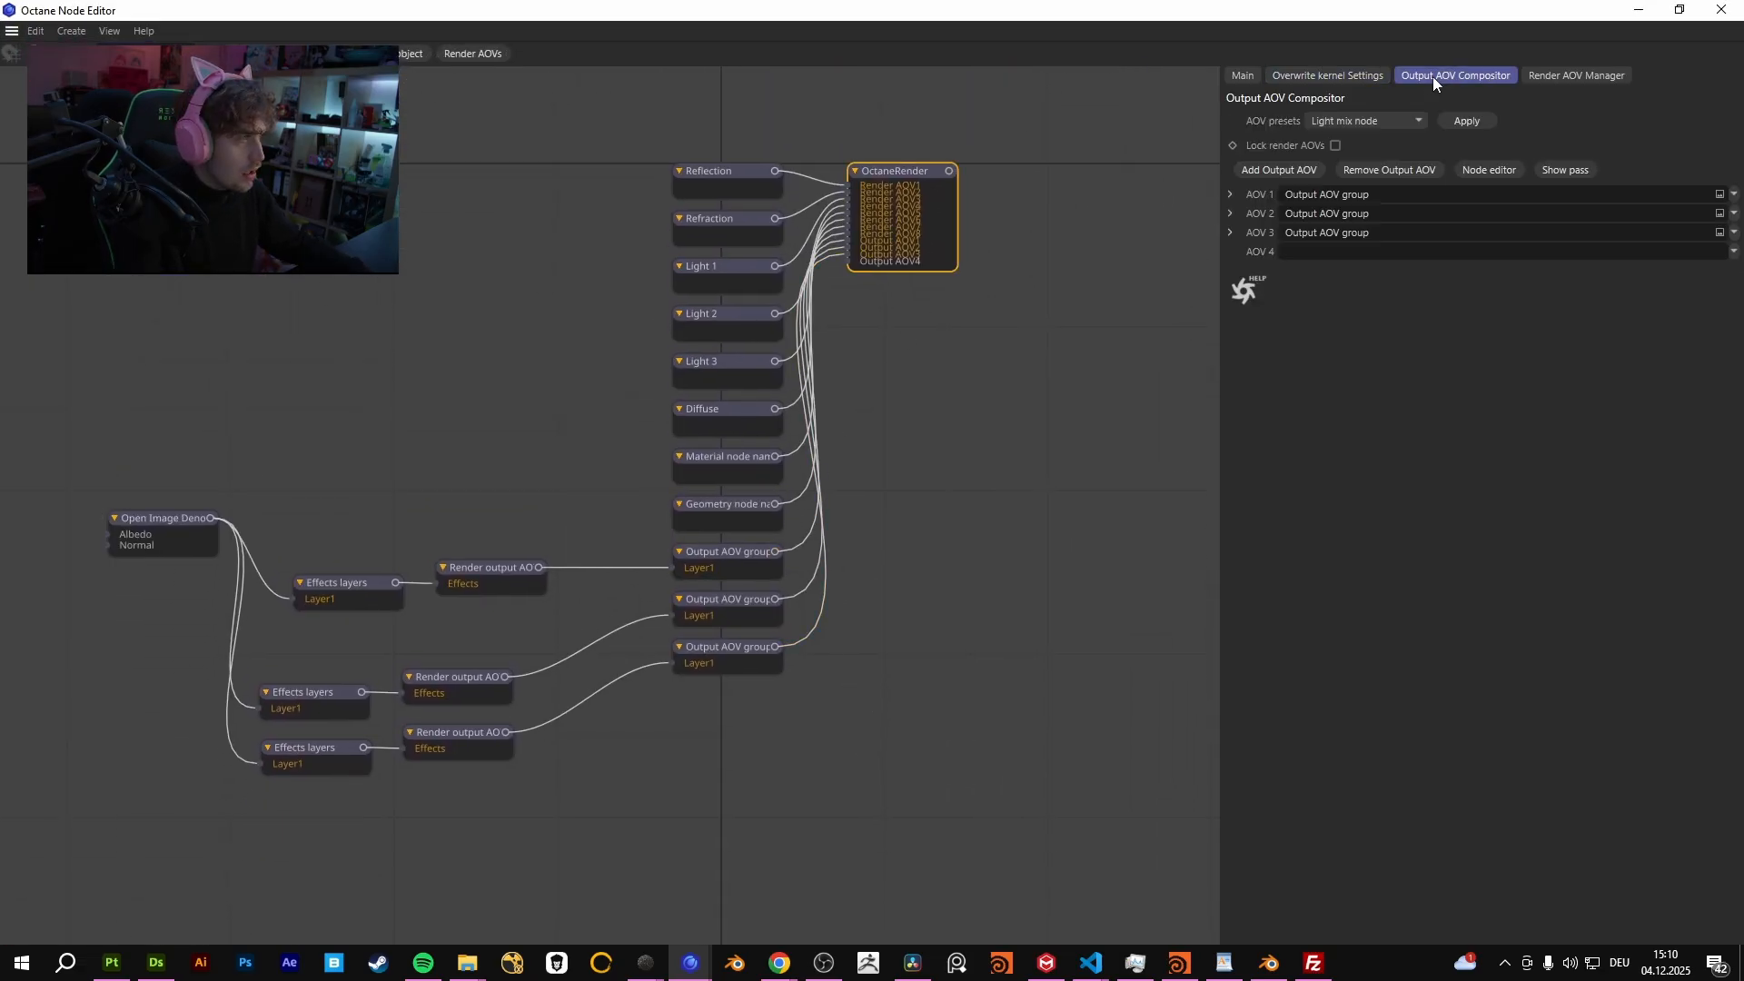
click(1290, 171)
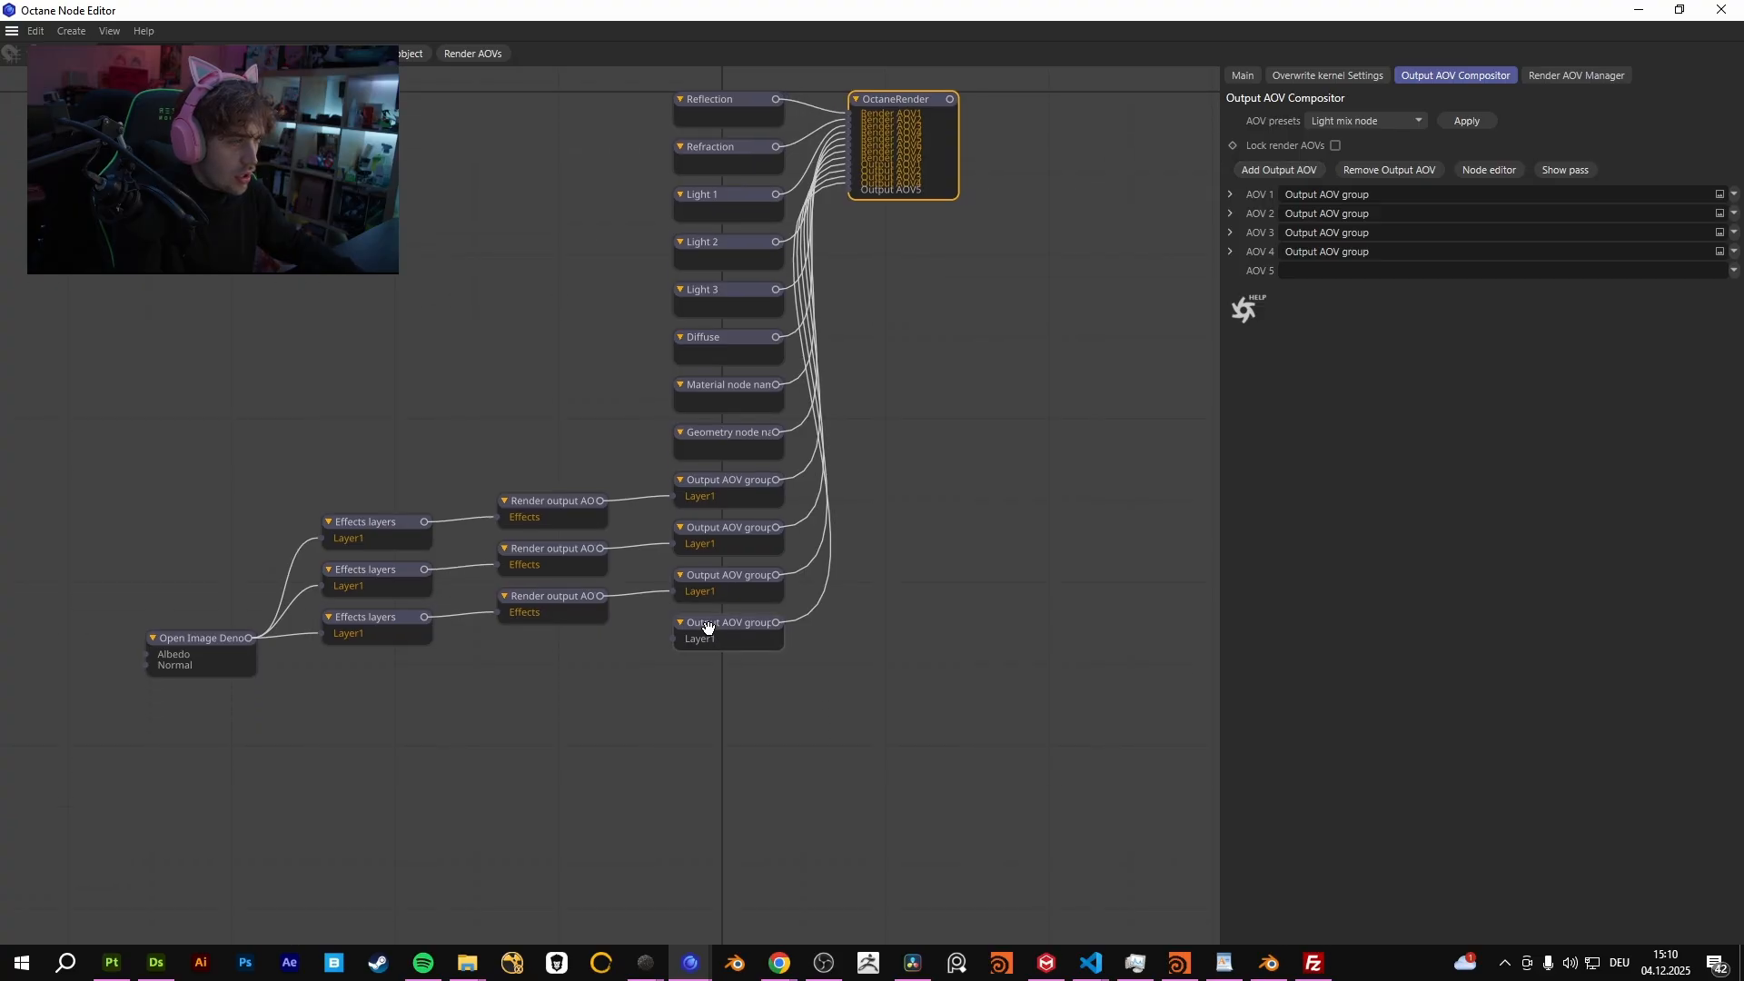
click(1263, 121)
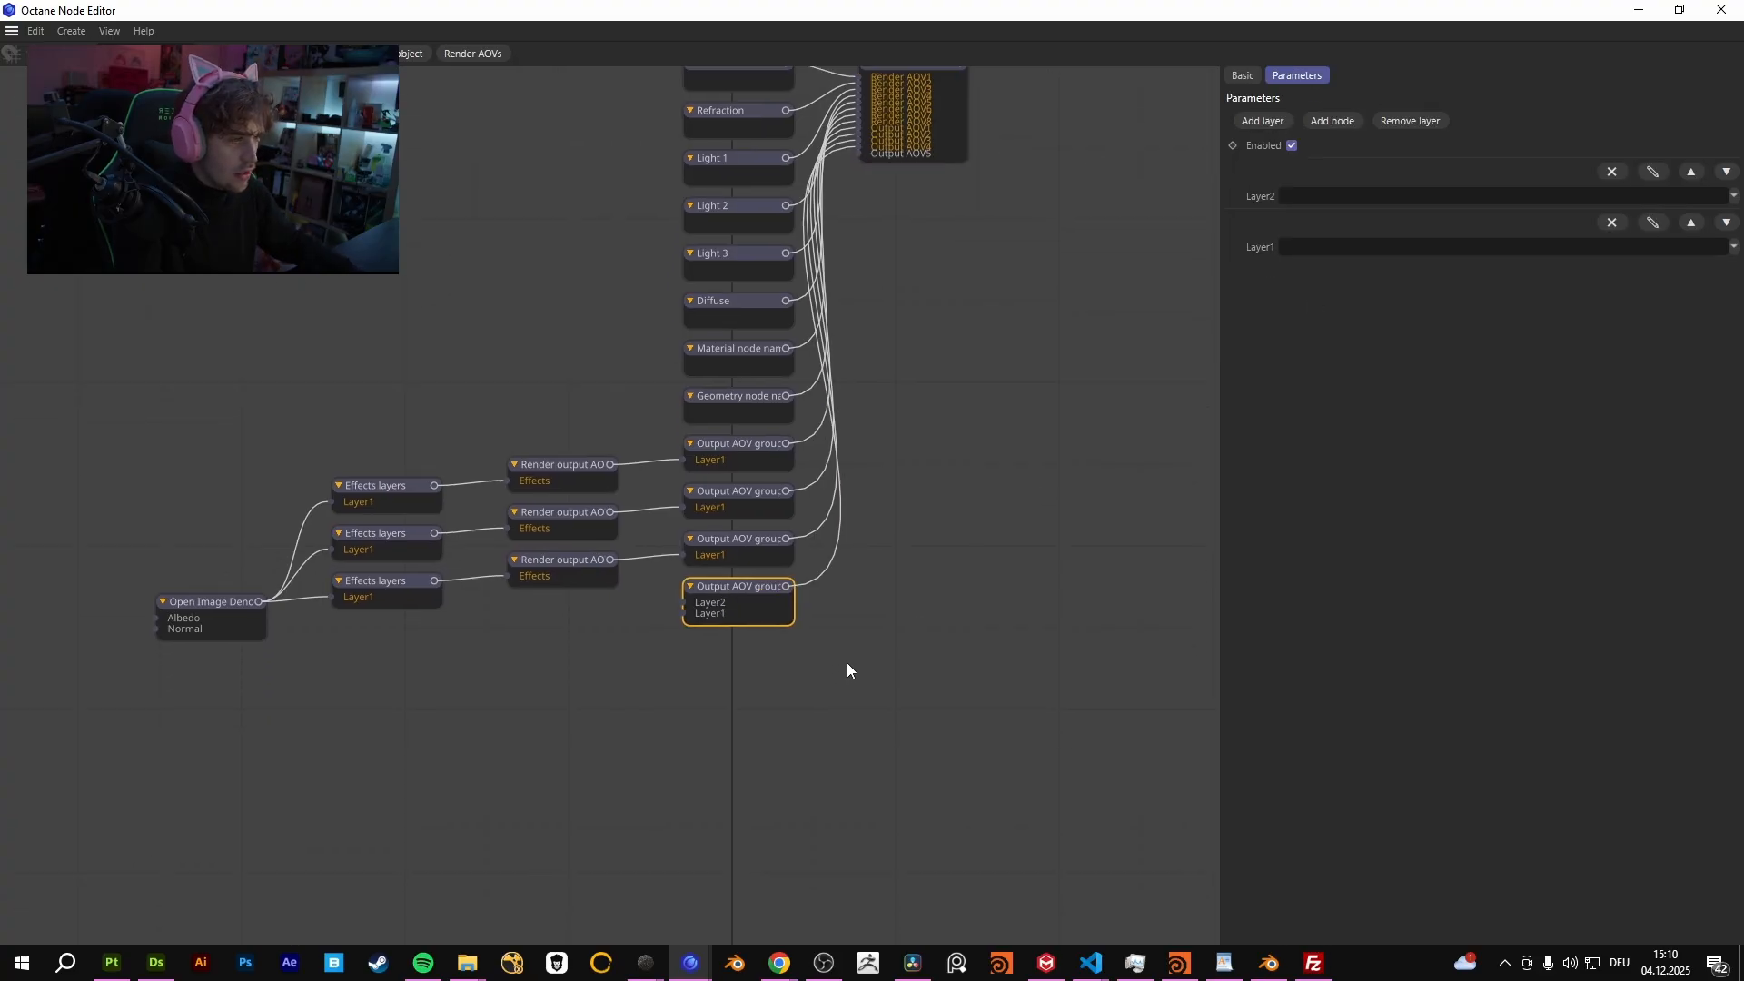
click(254, 594)
drag(265, 563, 713, 693)
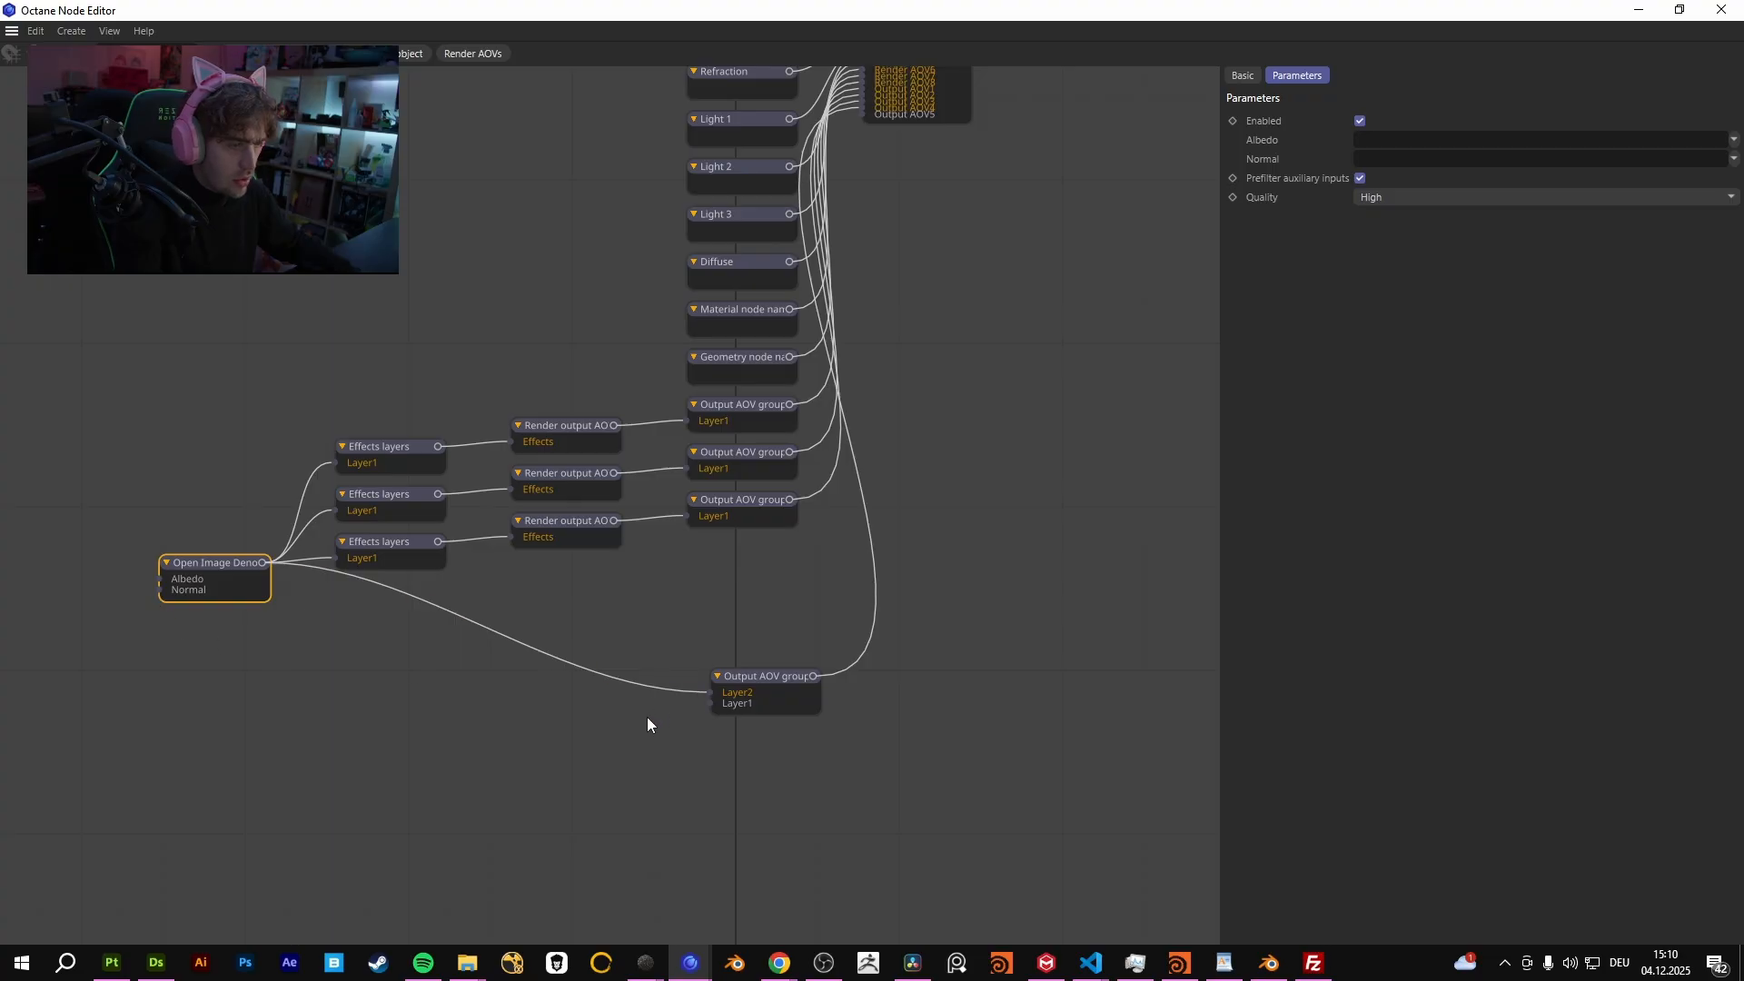
Try adding a Render AOV node and connecting it to Layer1 of the new output AOV group
middle_drag(508, 725, 527, 668)
double_click(530, 683)
text(RE)
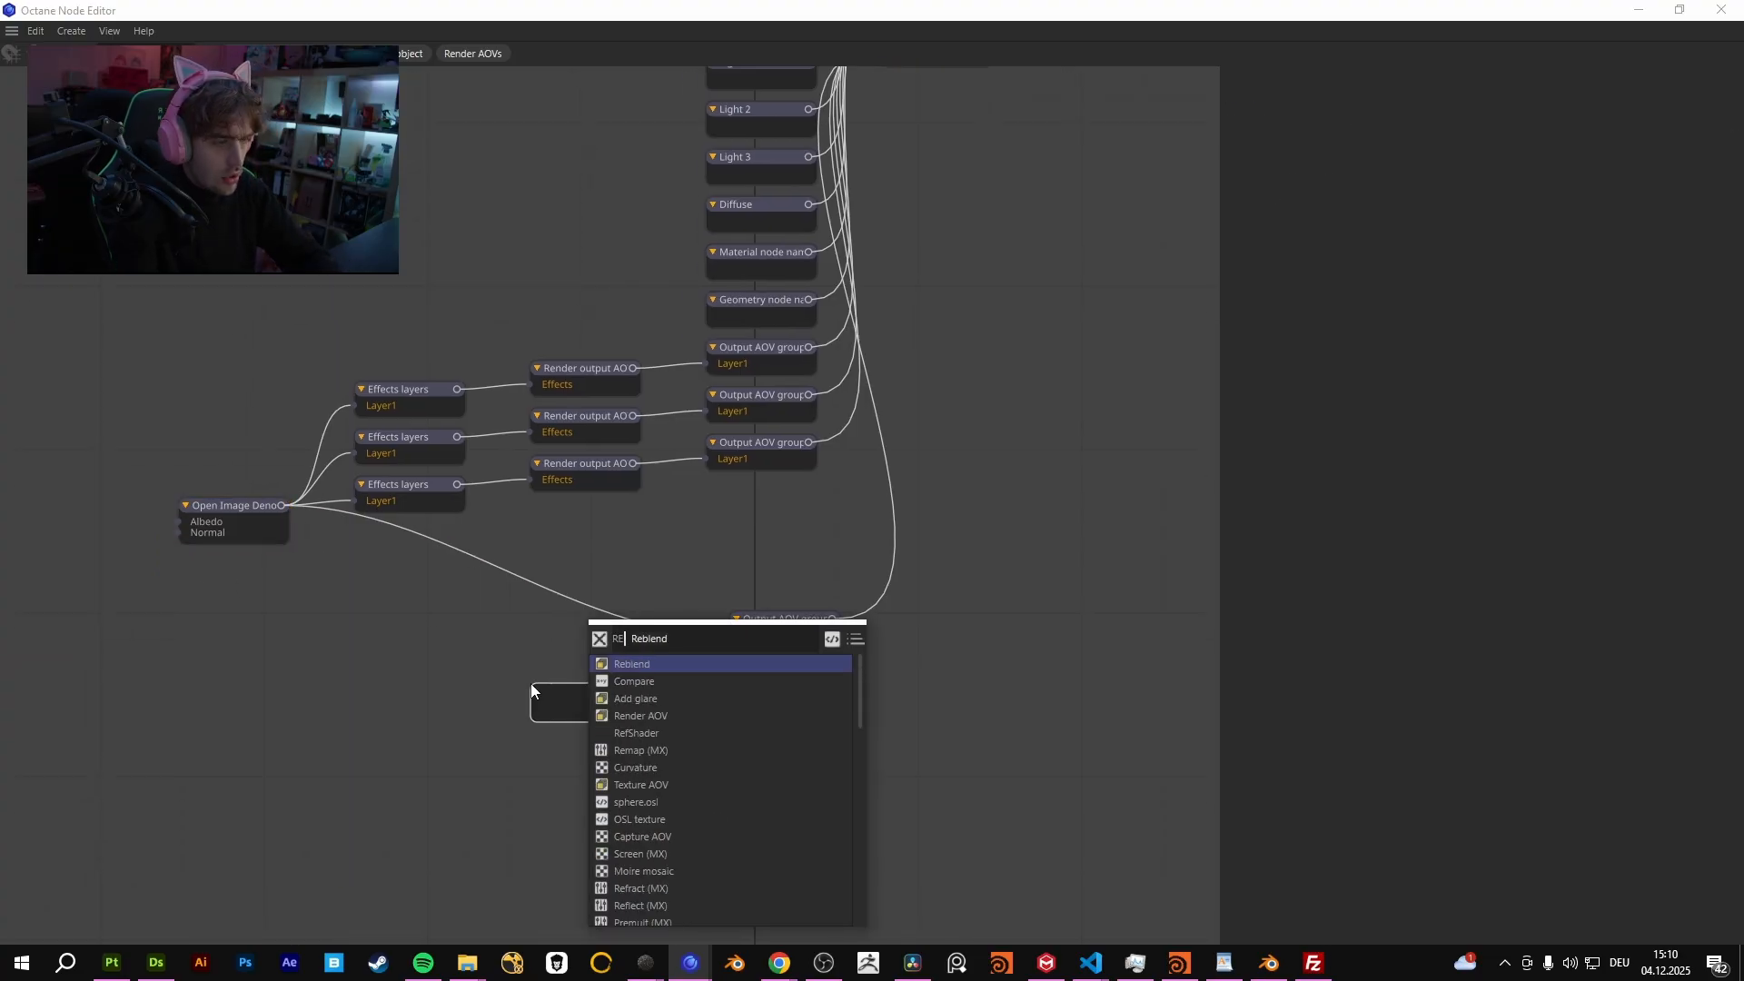
text(nder AOV)
click(732, 664)
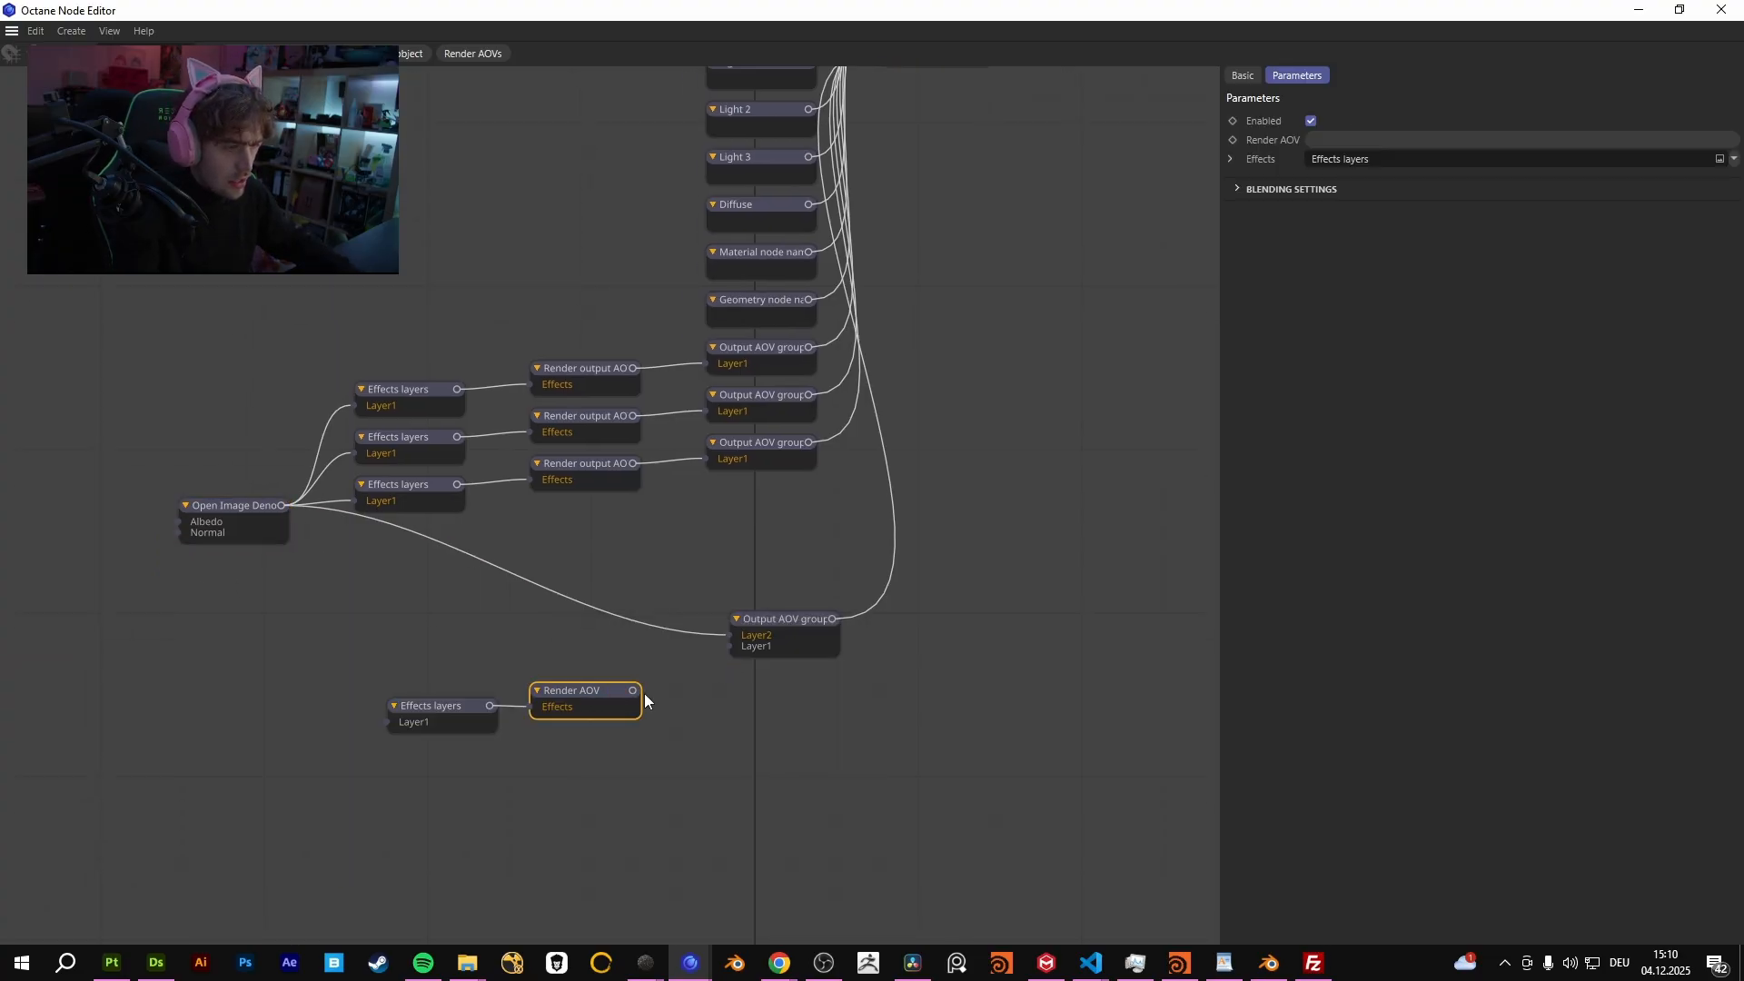
drag(633, 691, 736, 647)
shift+click(440, 709)
key(Delete)
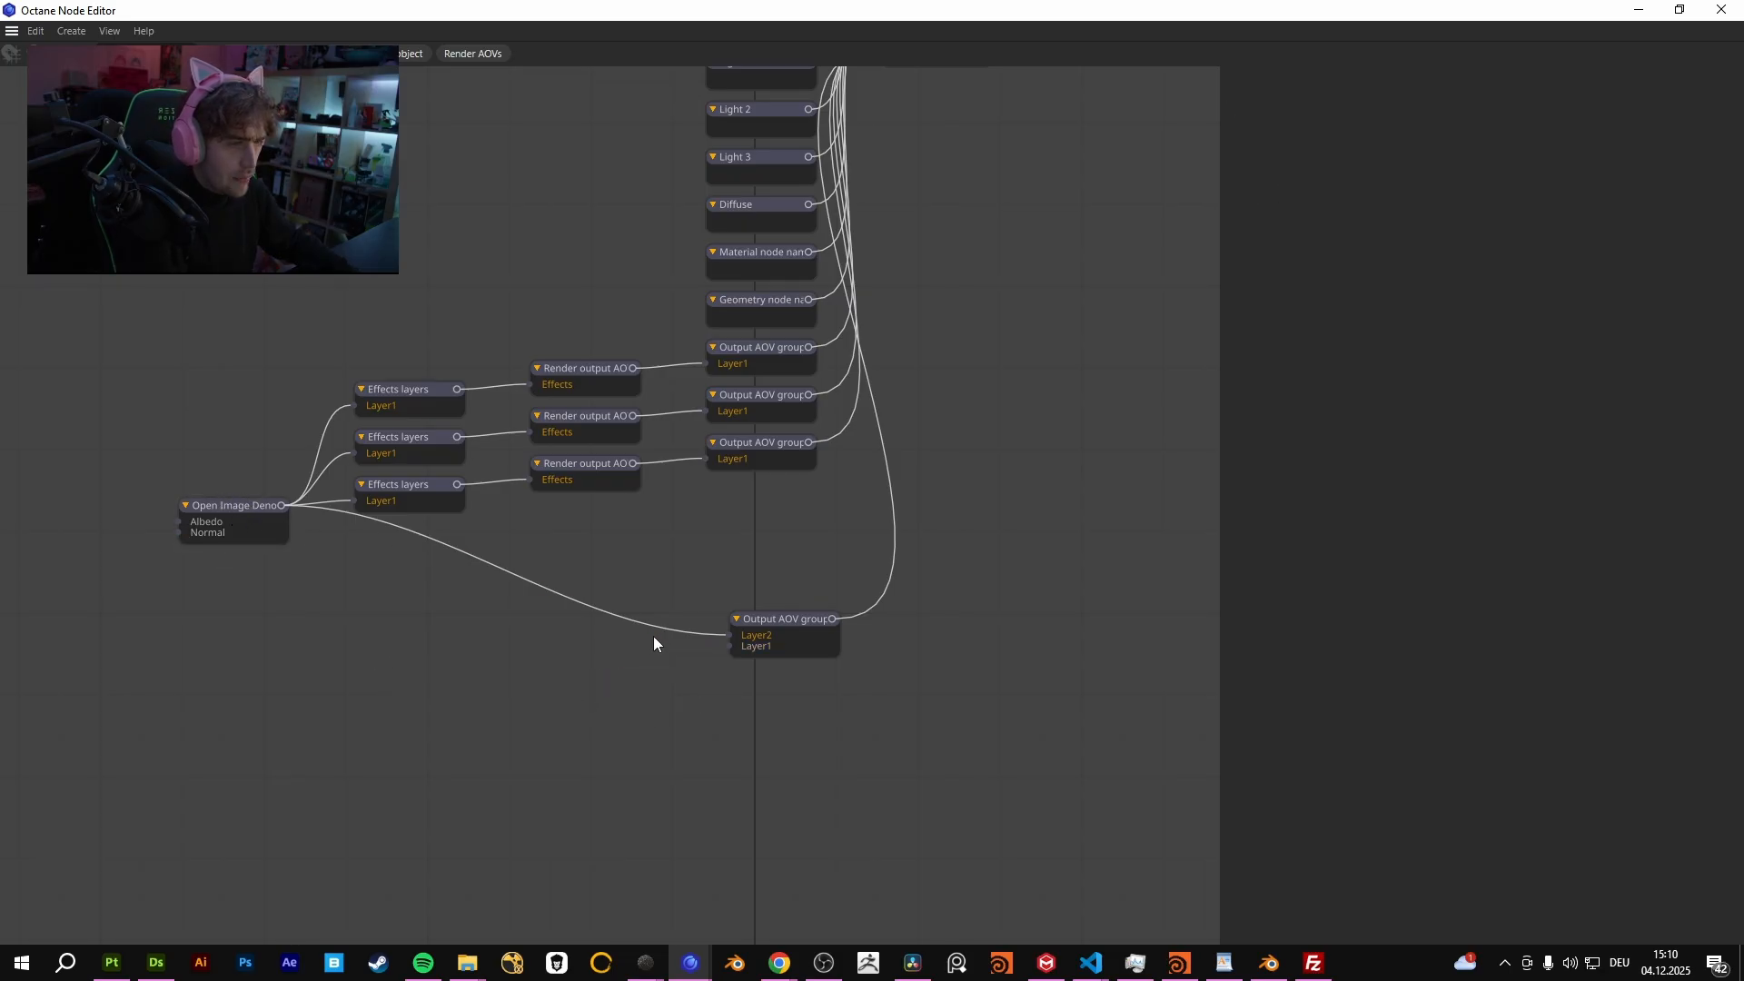
Replace the two-layer output AOV group with a fresh one placed below the other groups
click(794, 635)
key(Delete)
middle_drag(695, 586, 626, 793)
click(856, 170)
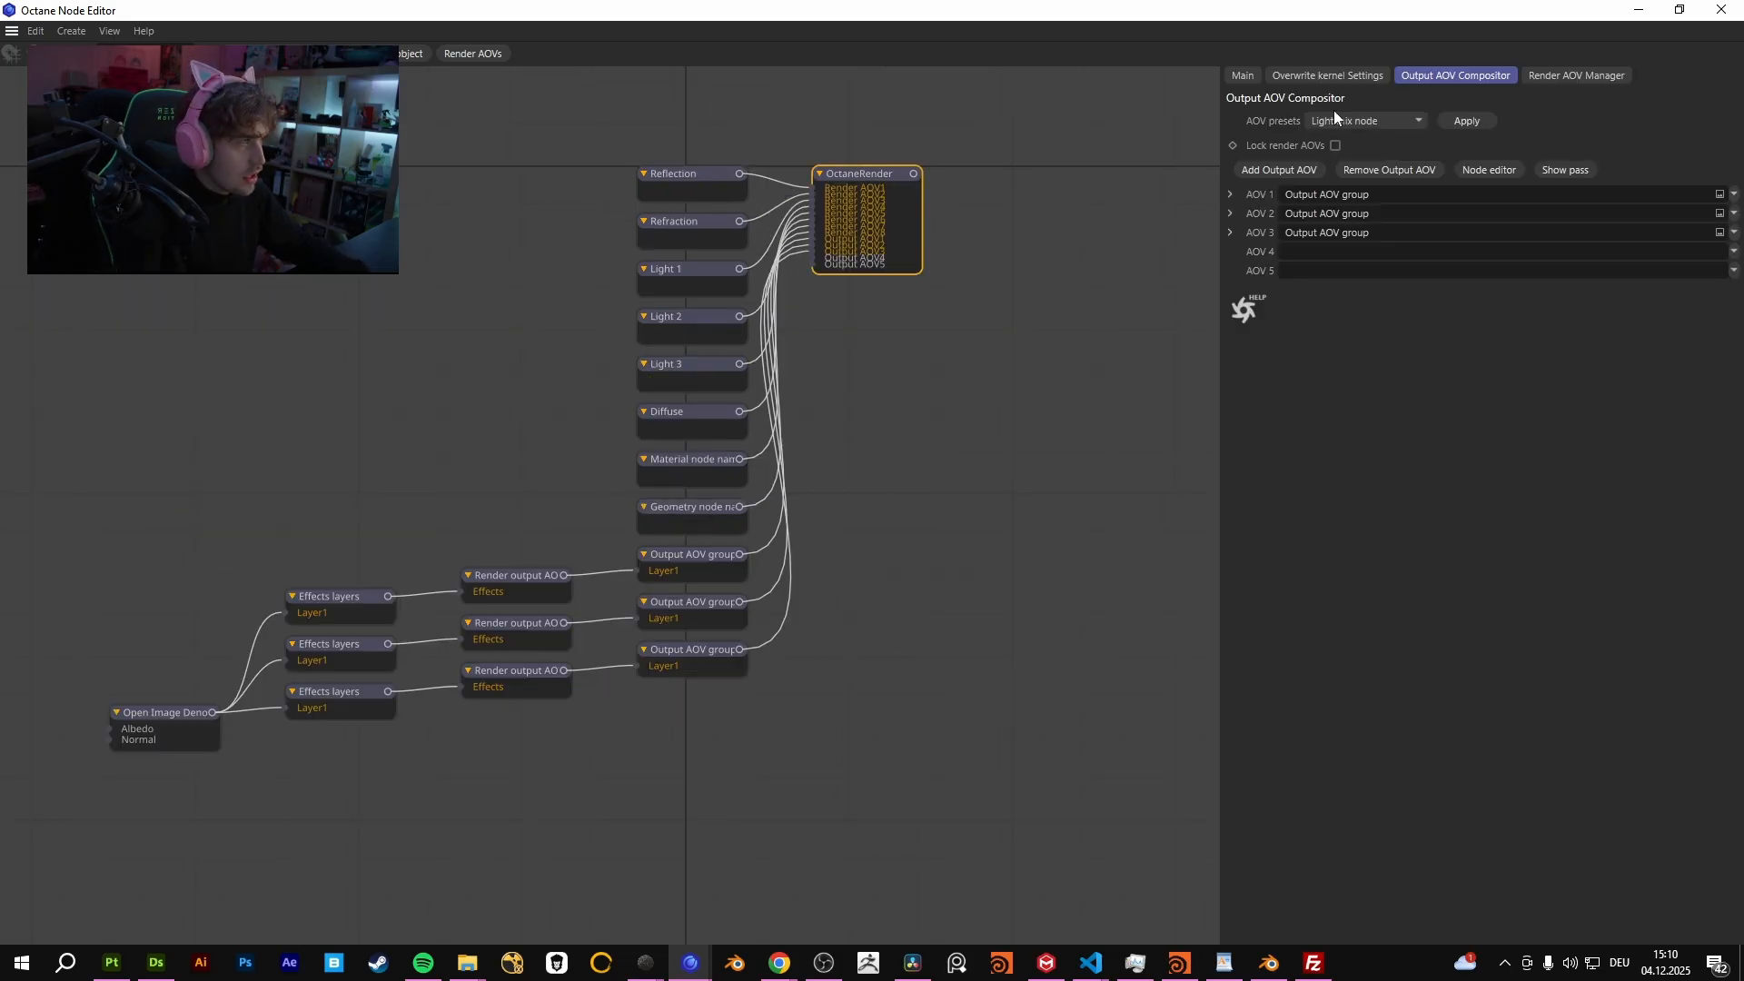
click(1307, 170)
middle_drag(874, 697, 944, 586)
drag(755, 581, 754, 651)
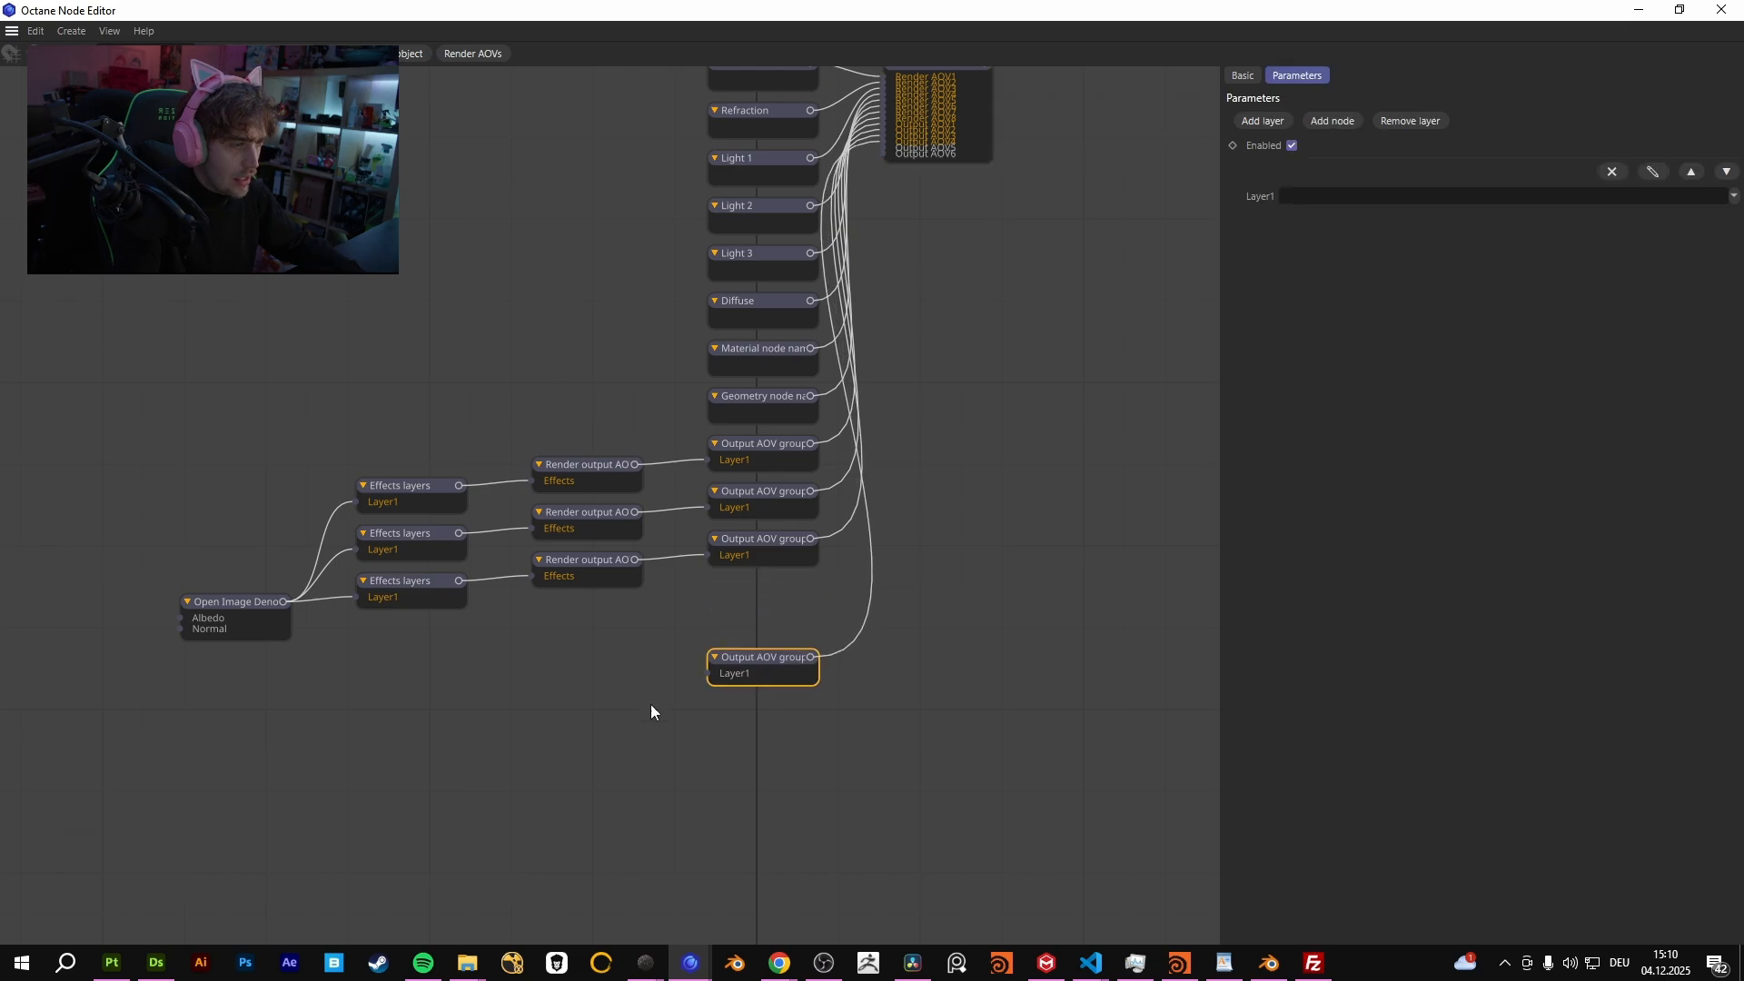
Add a Render AOV node and connect a new Open Image Denoise node to Layer1 of its effects layers
key(c)
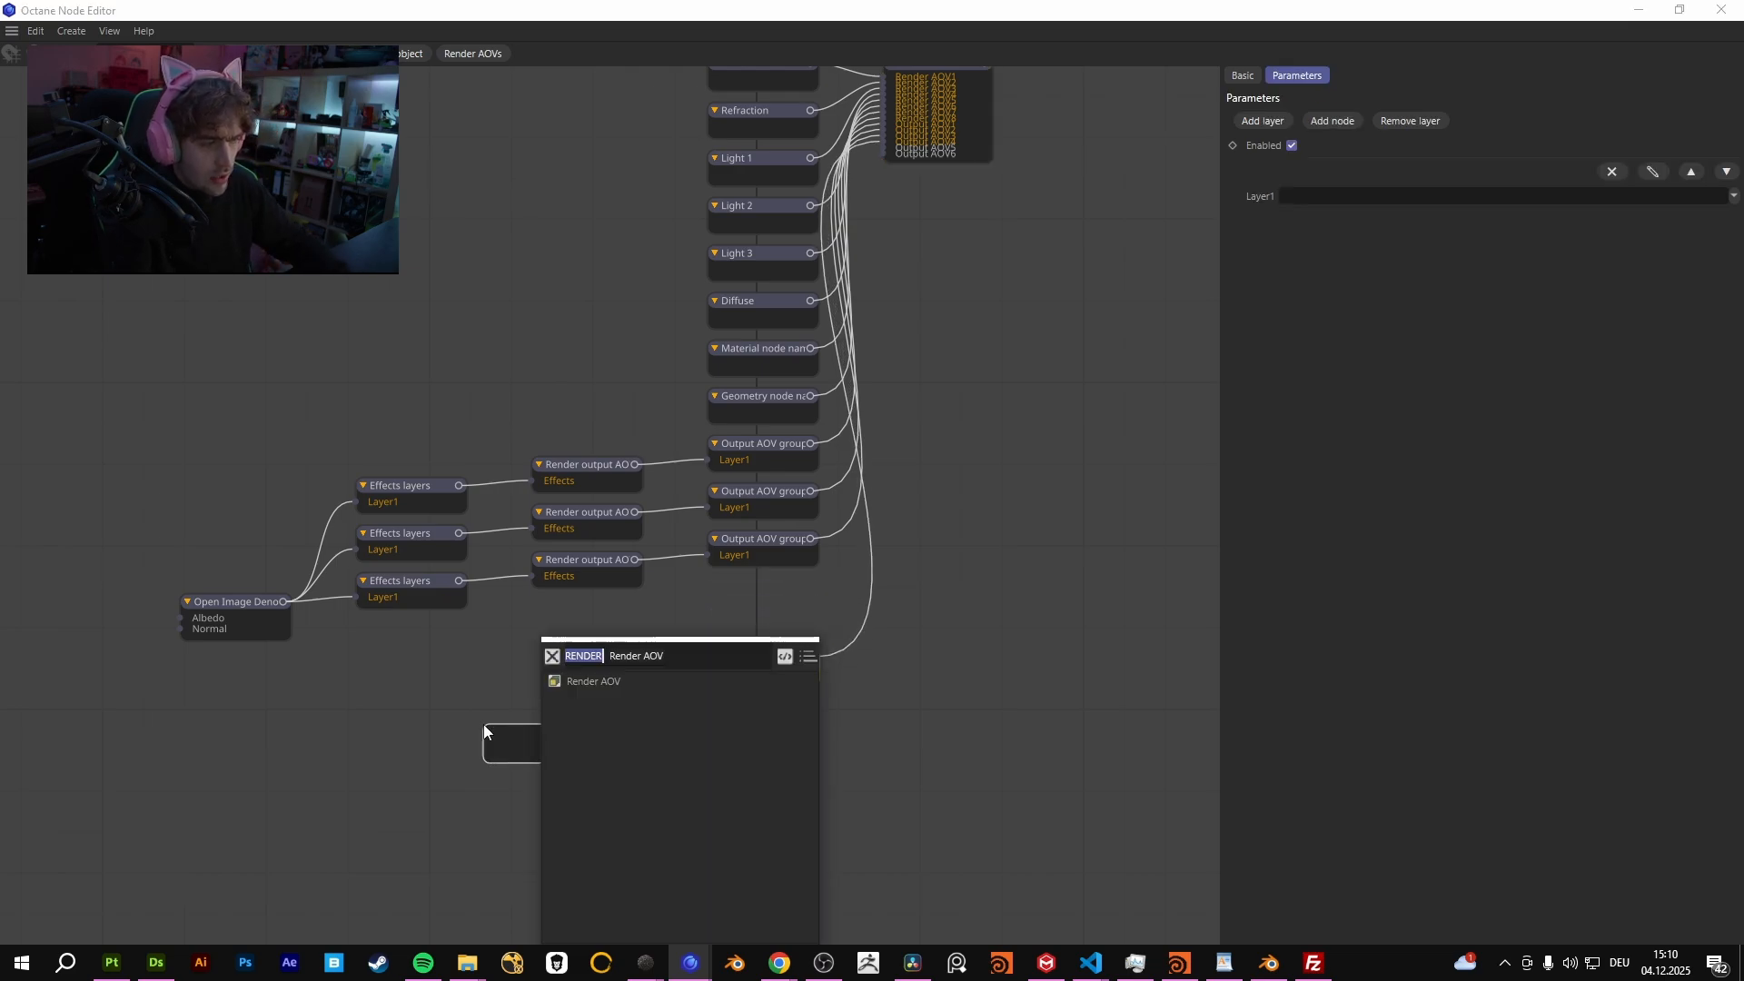
click(604, 682)
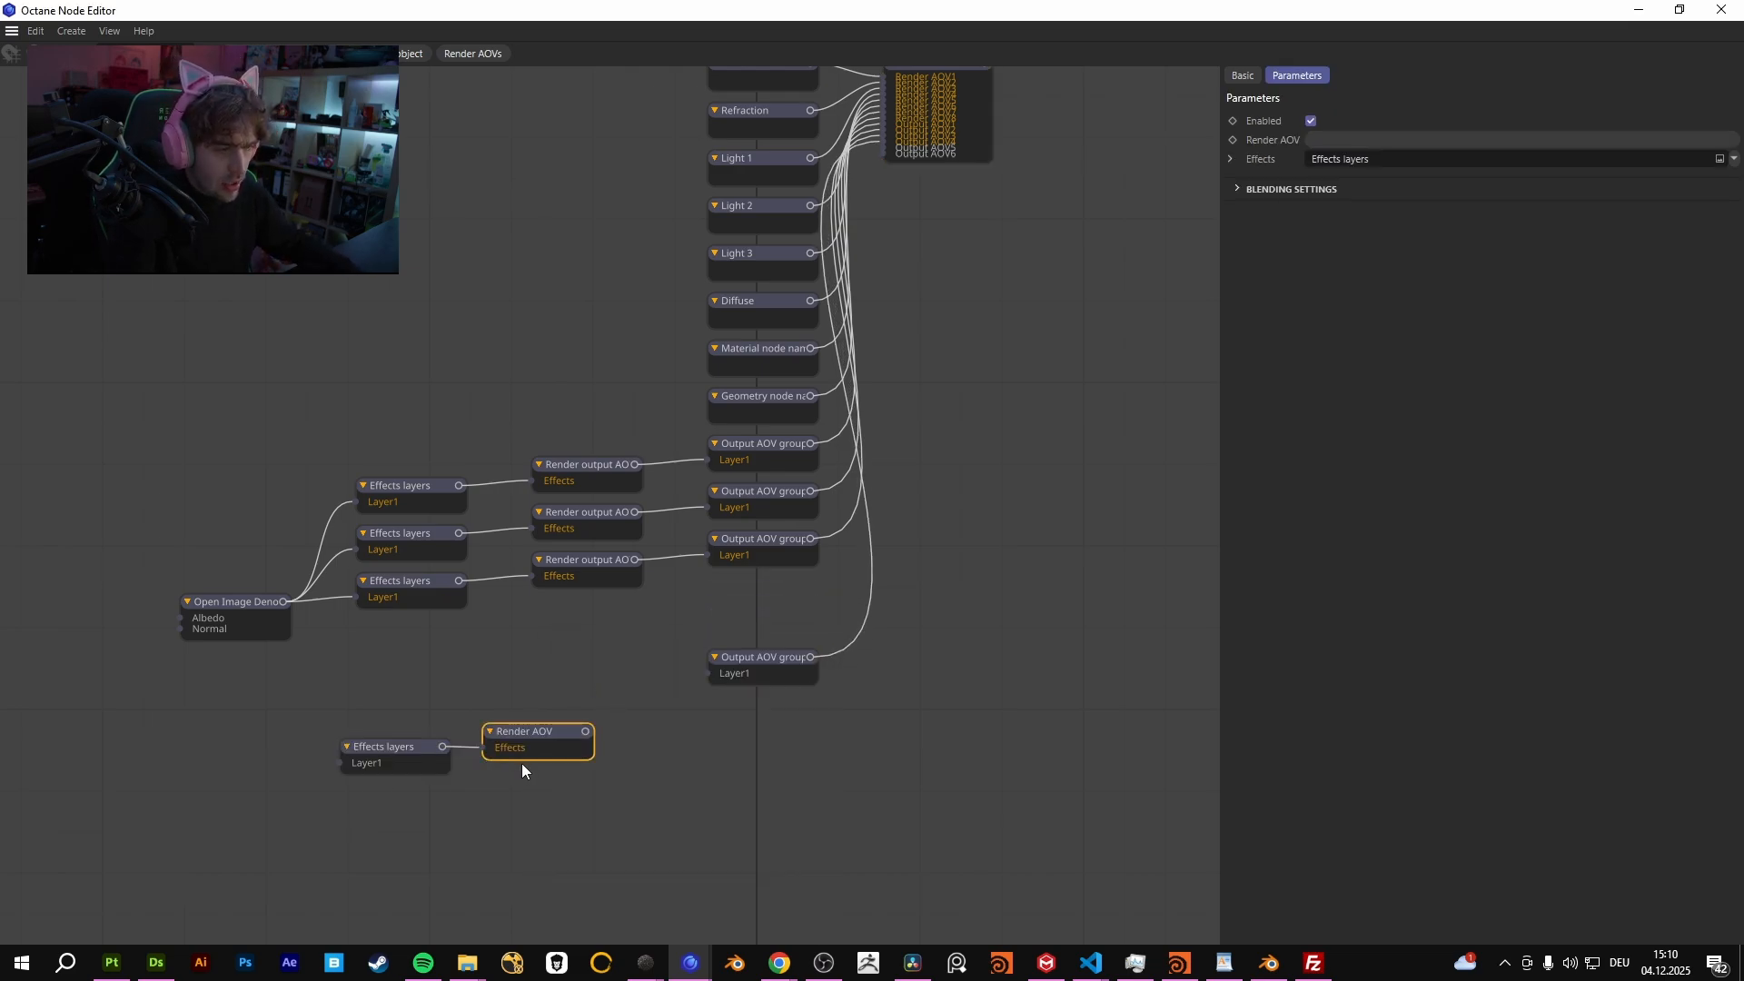
click(463, 745)
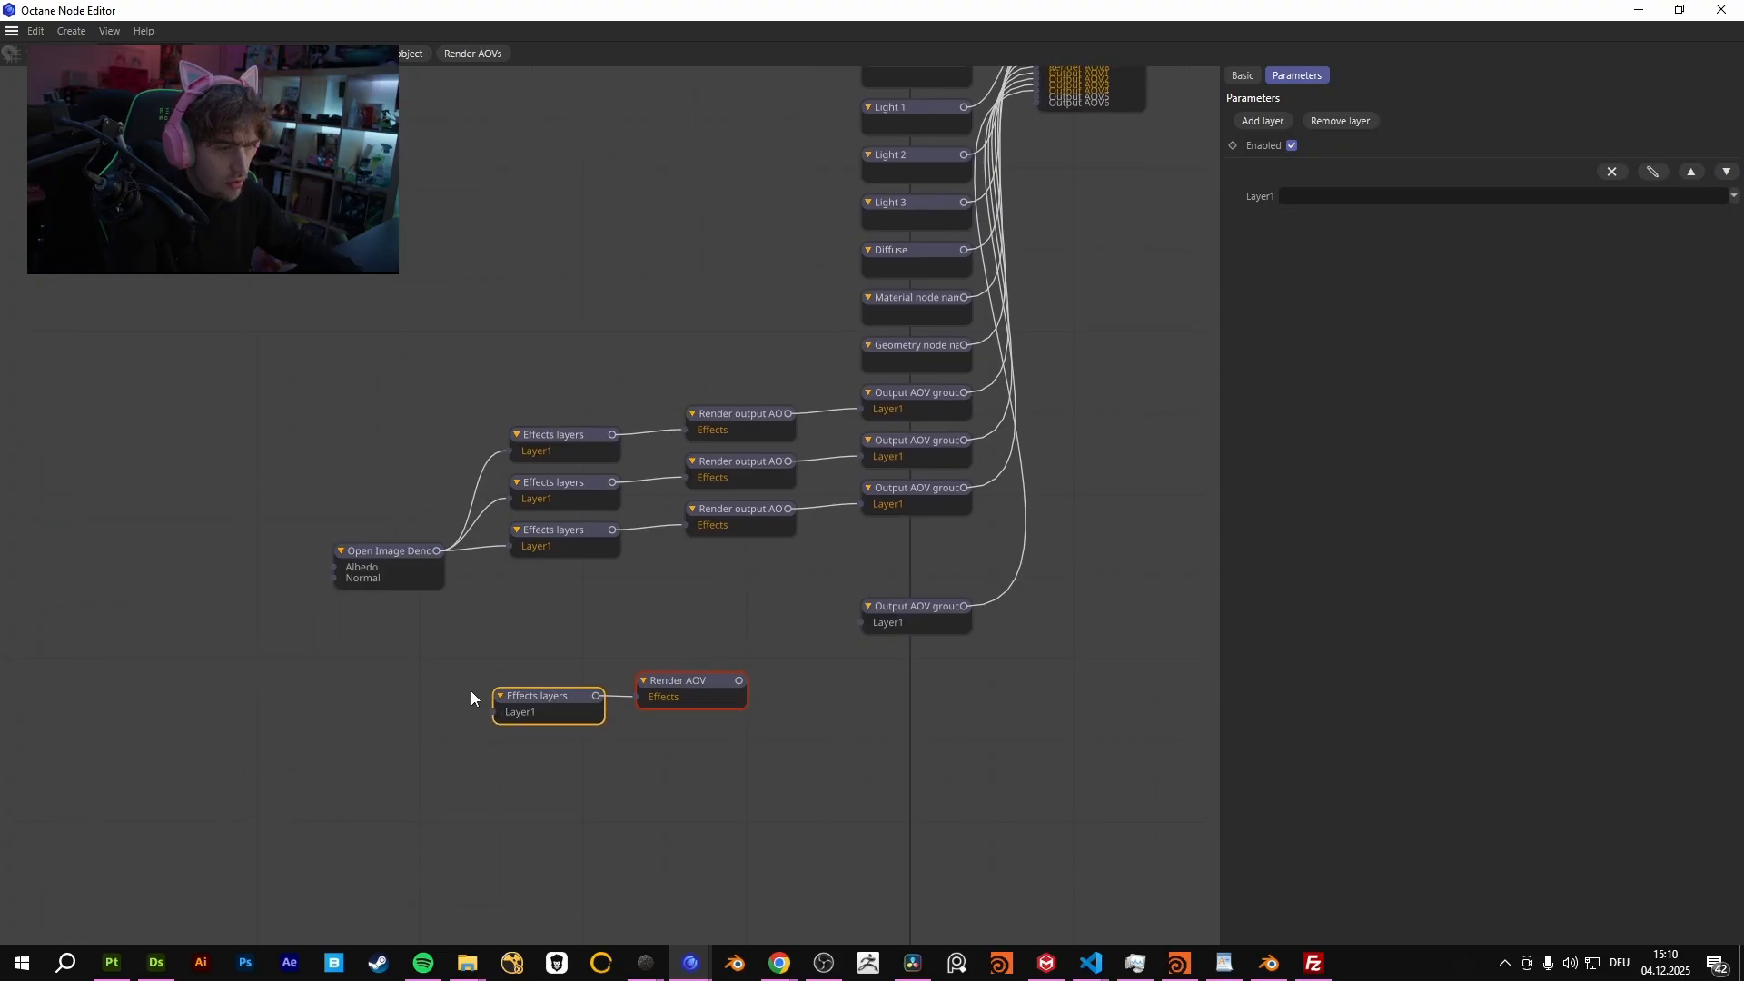
text(cP)
key(BackSpace)
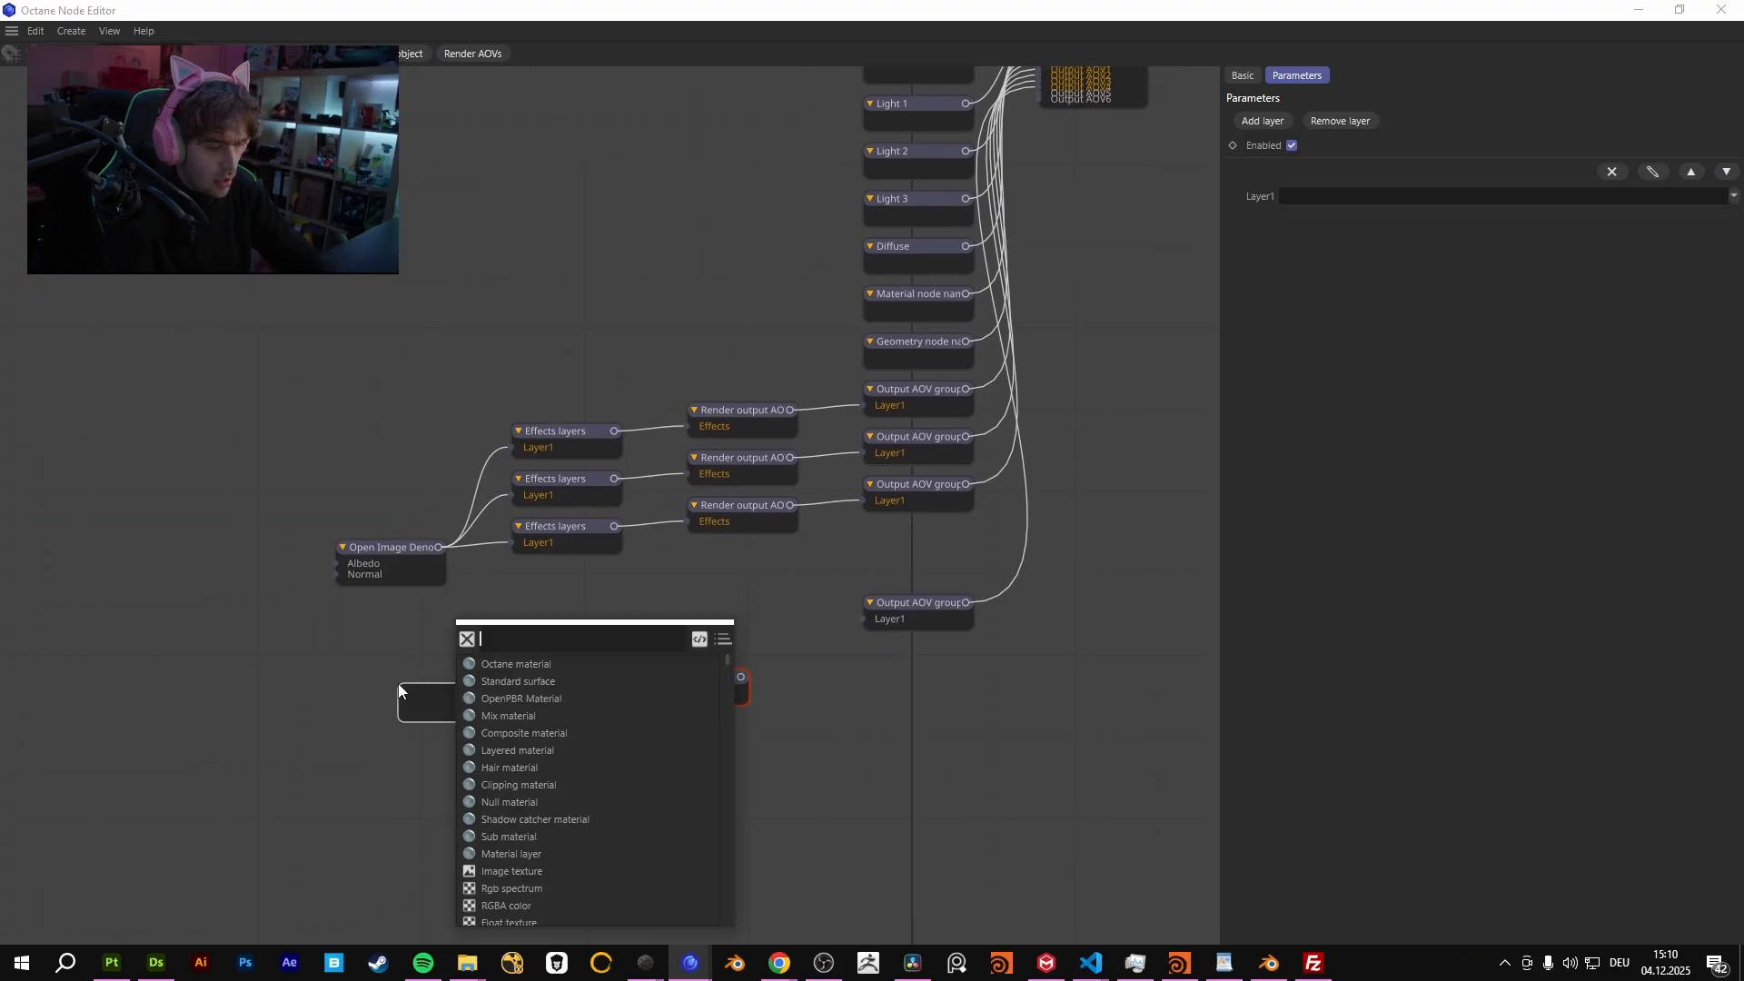
text(OPEN)
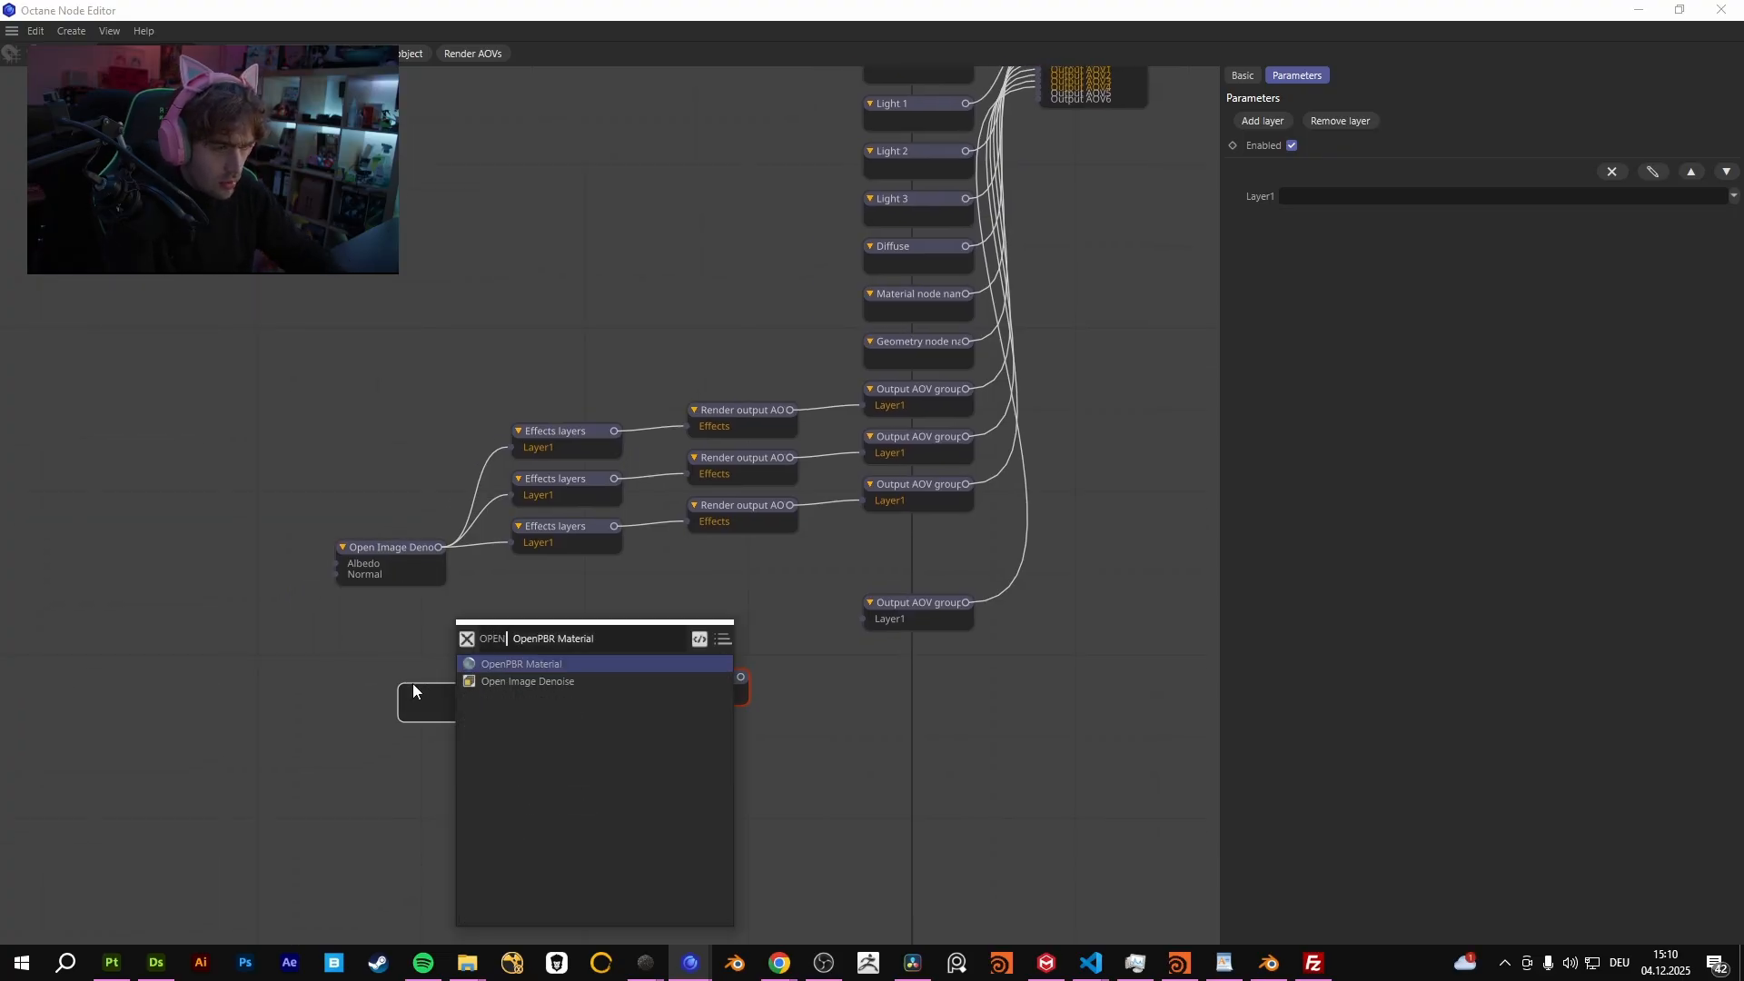
click(554, 682)
mouse_move(511, 688)
mouse_down()
mouse_move(368, 687)
mouse_move(499, 708)
mouse_up()
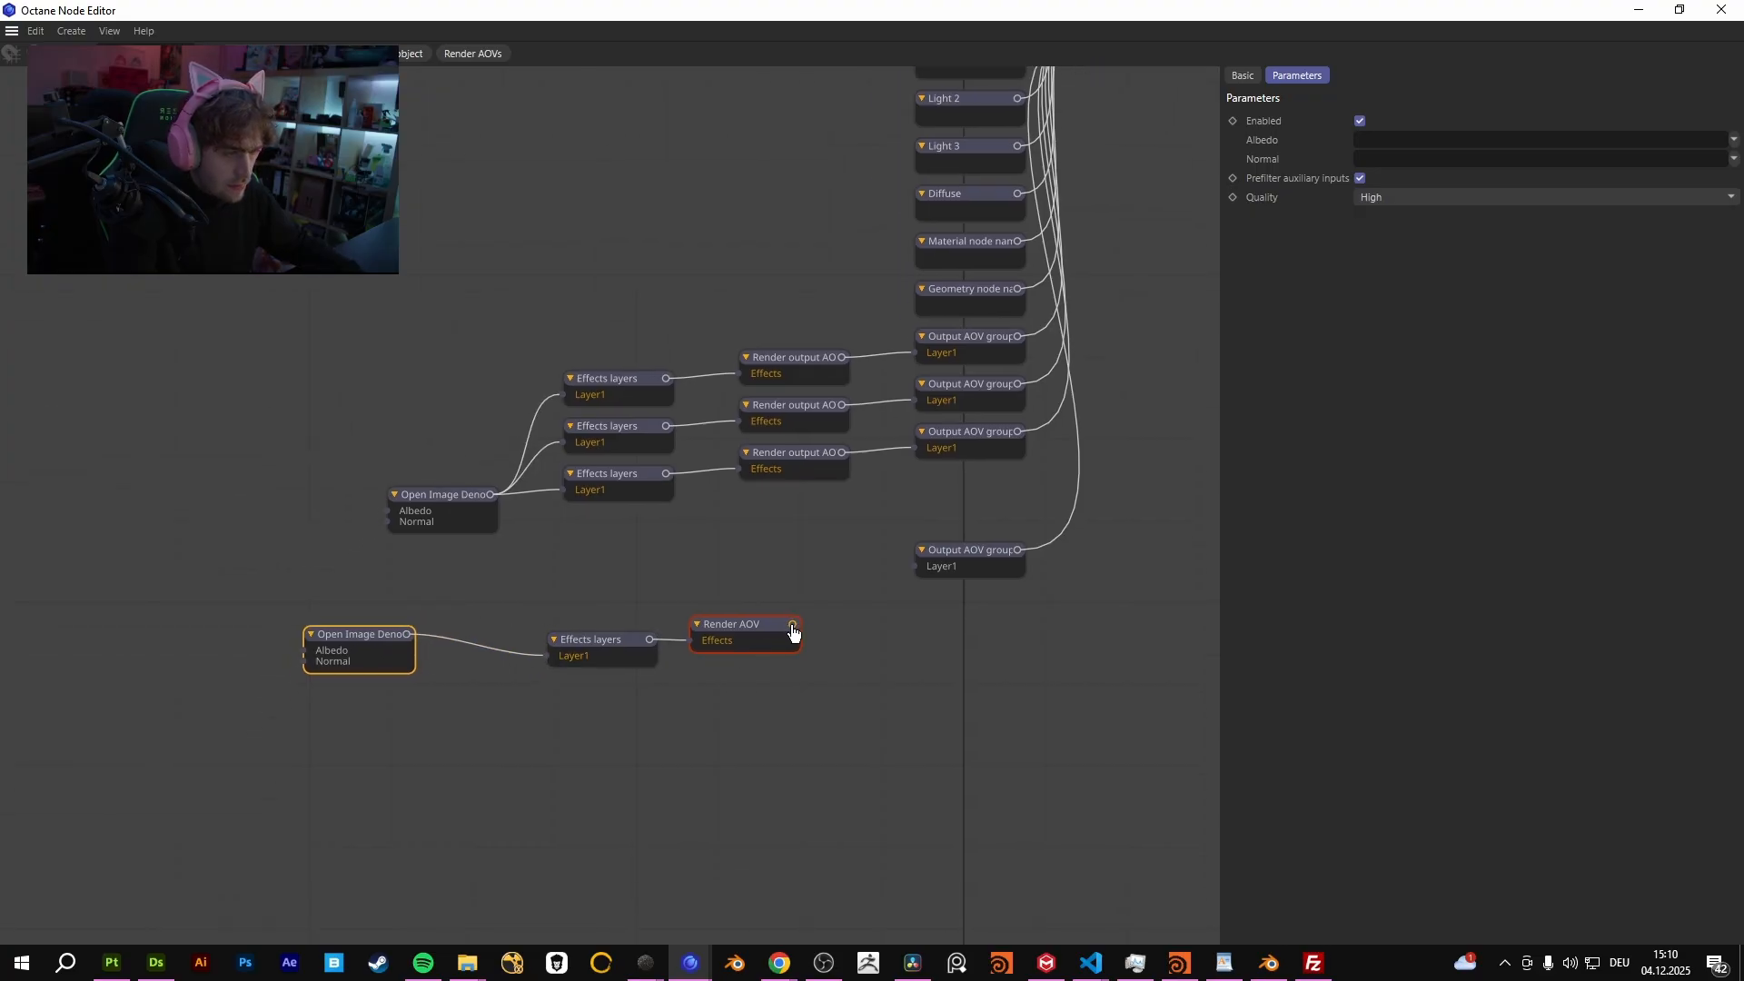
Connect the Render AOV node to Layer1 of the new output AOV group and set its render AOV to Light pass 1
drag(792, 628, 918, 567)
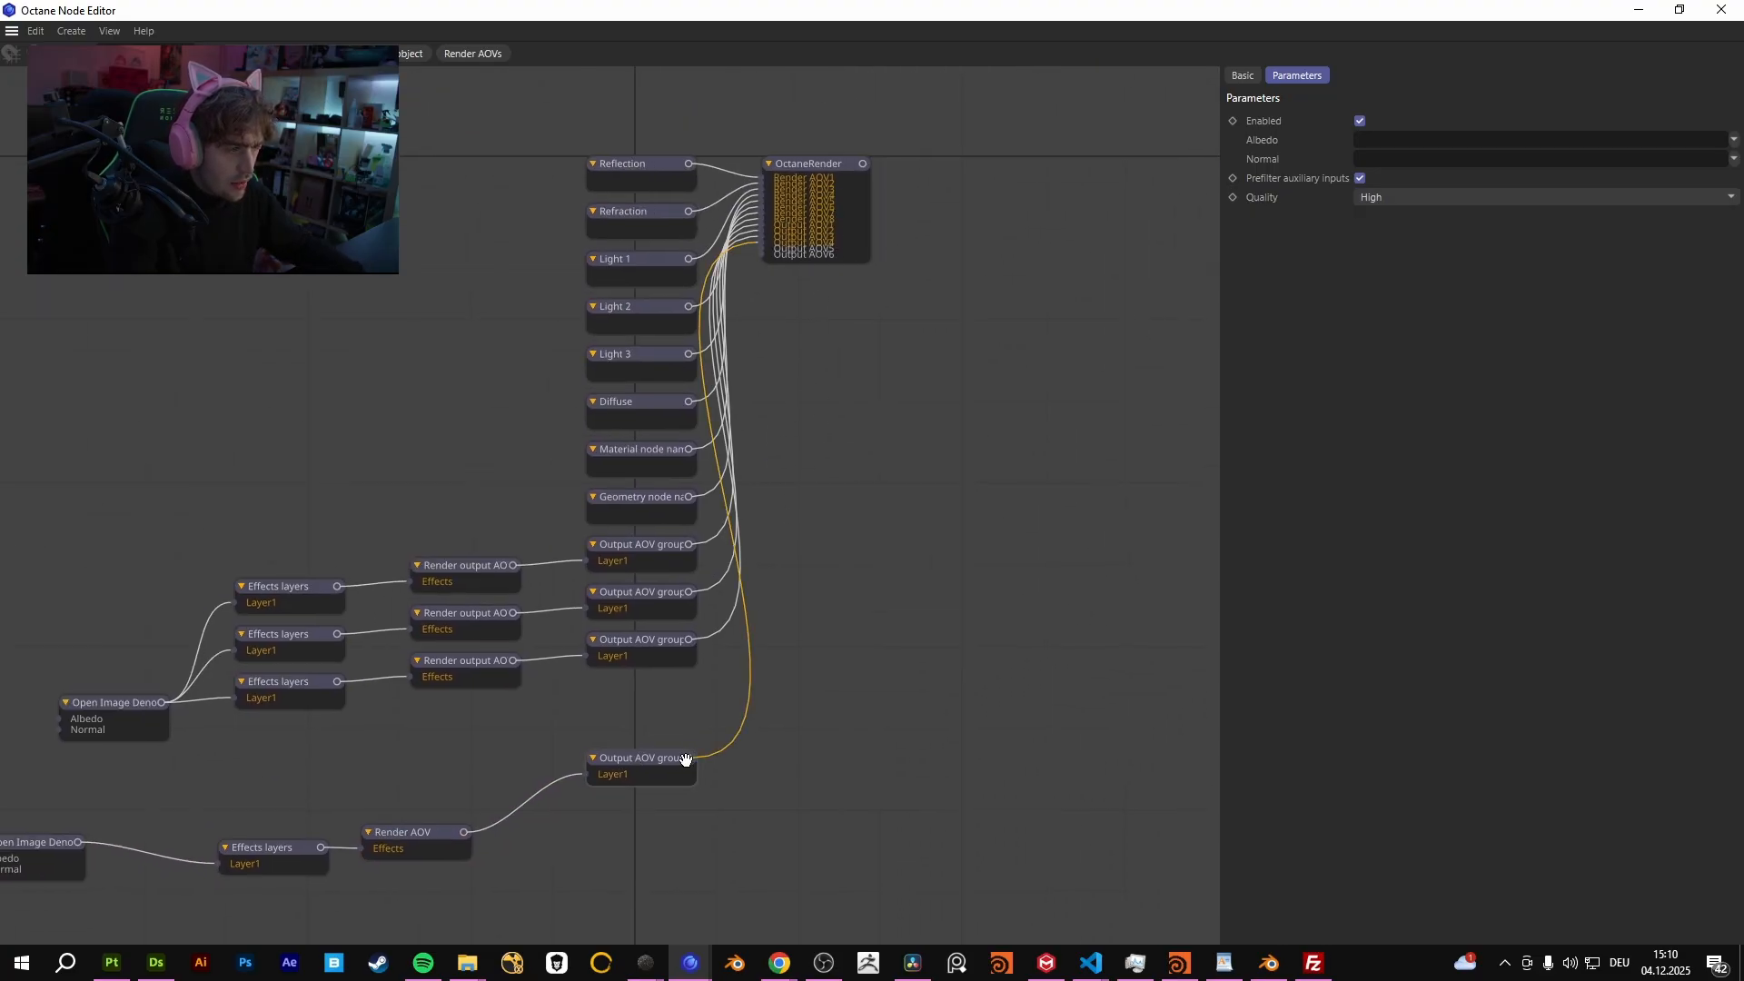
drag(975, 762, 110, 525)
scroll(342, 721, down, 1)
click(329, 715)
middle_drag(329, 715, 376, 716)
click(469, 634)
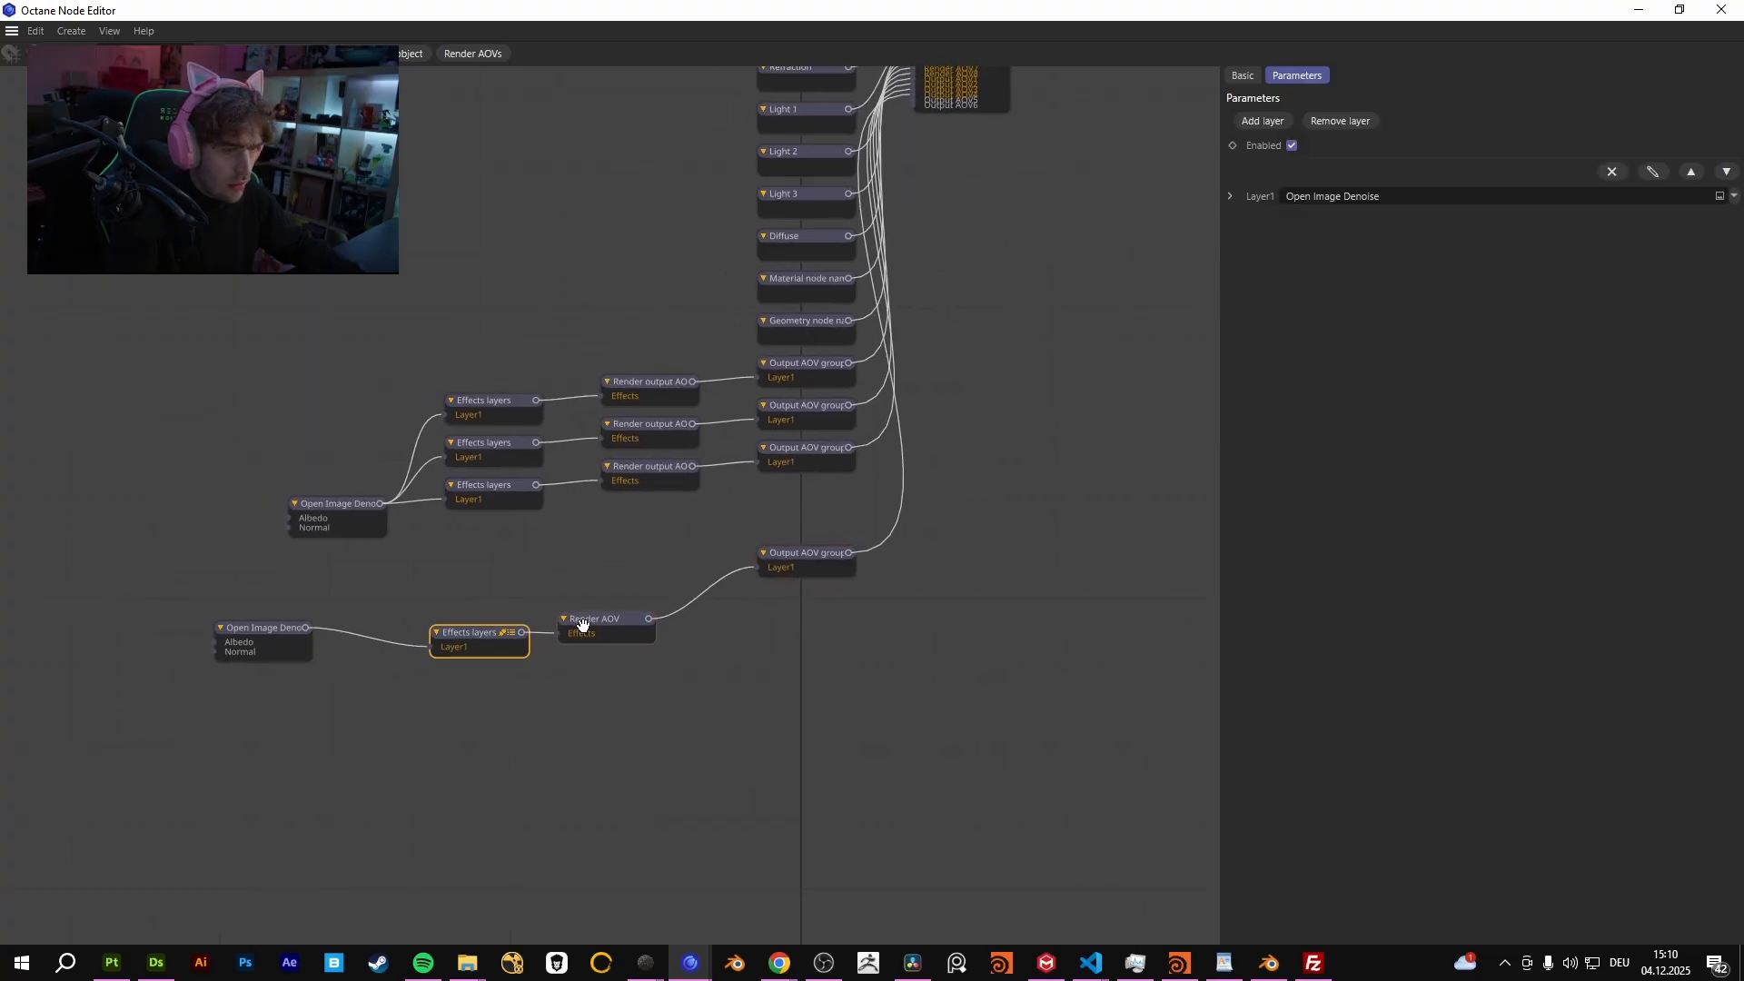
click(582, 623)
click(1343, 138)
mouse_move(1377, 339)
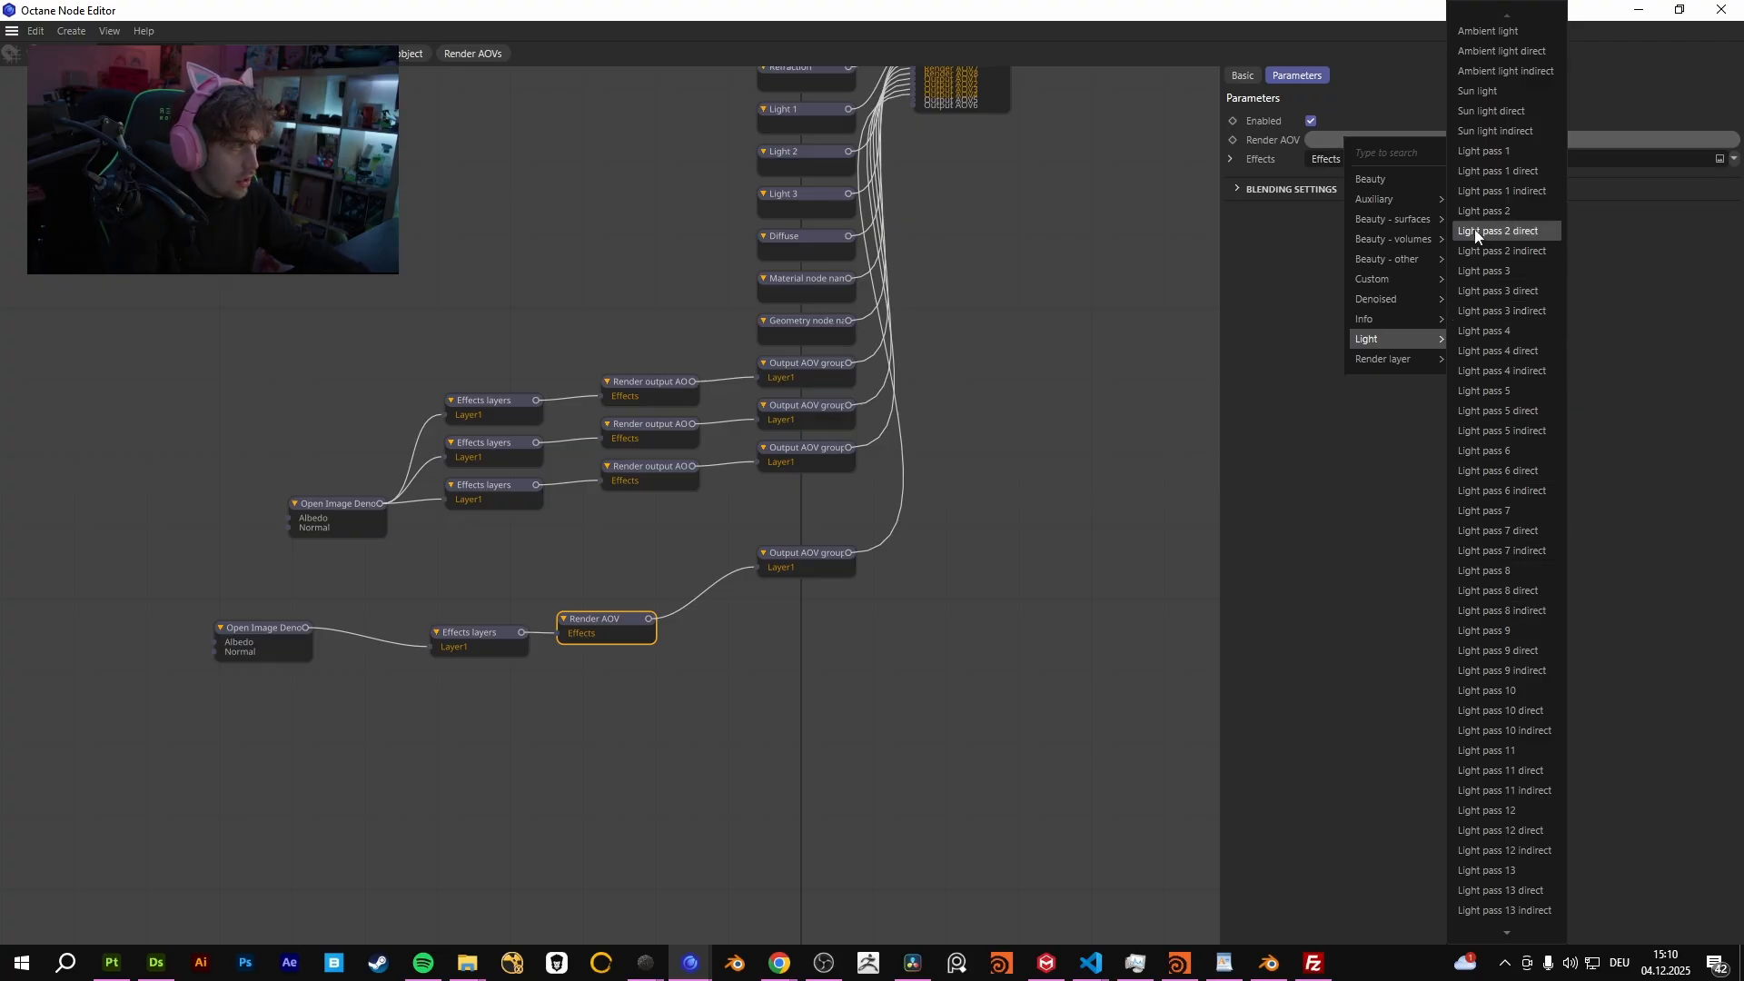
click(1513, 150)
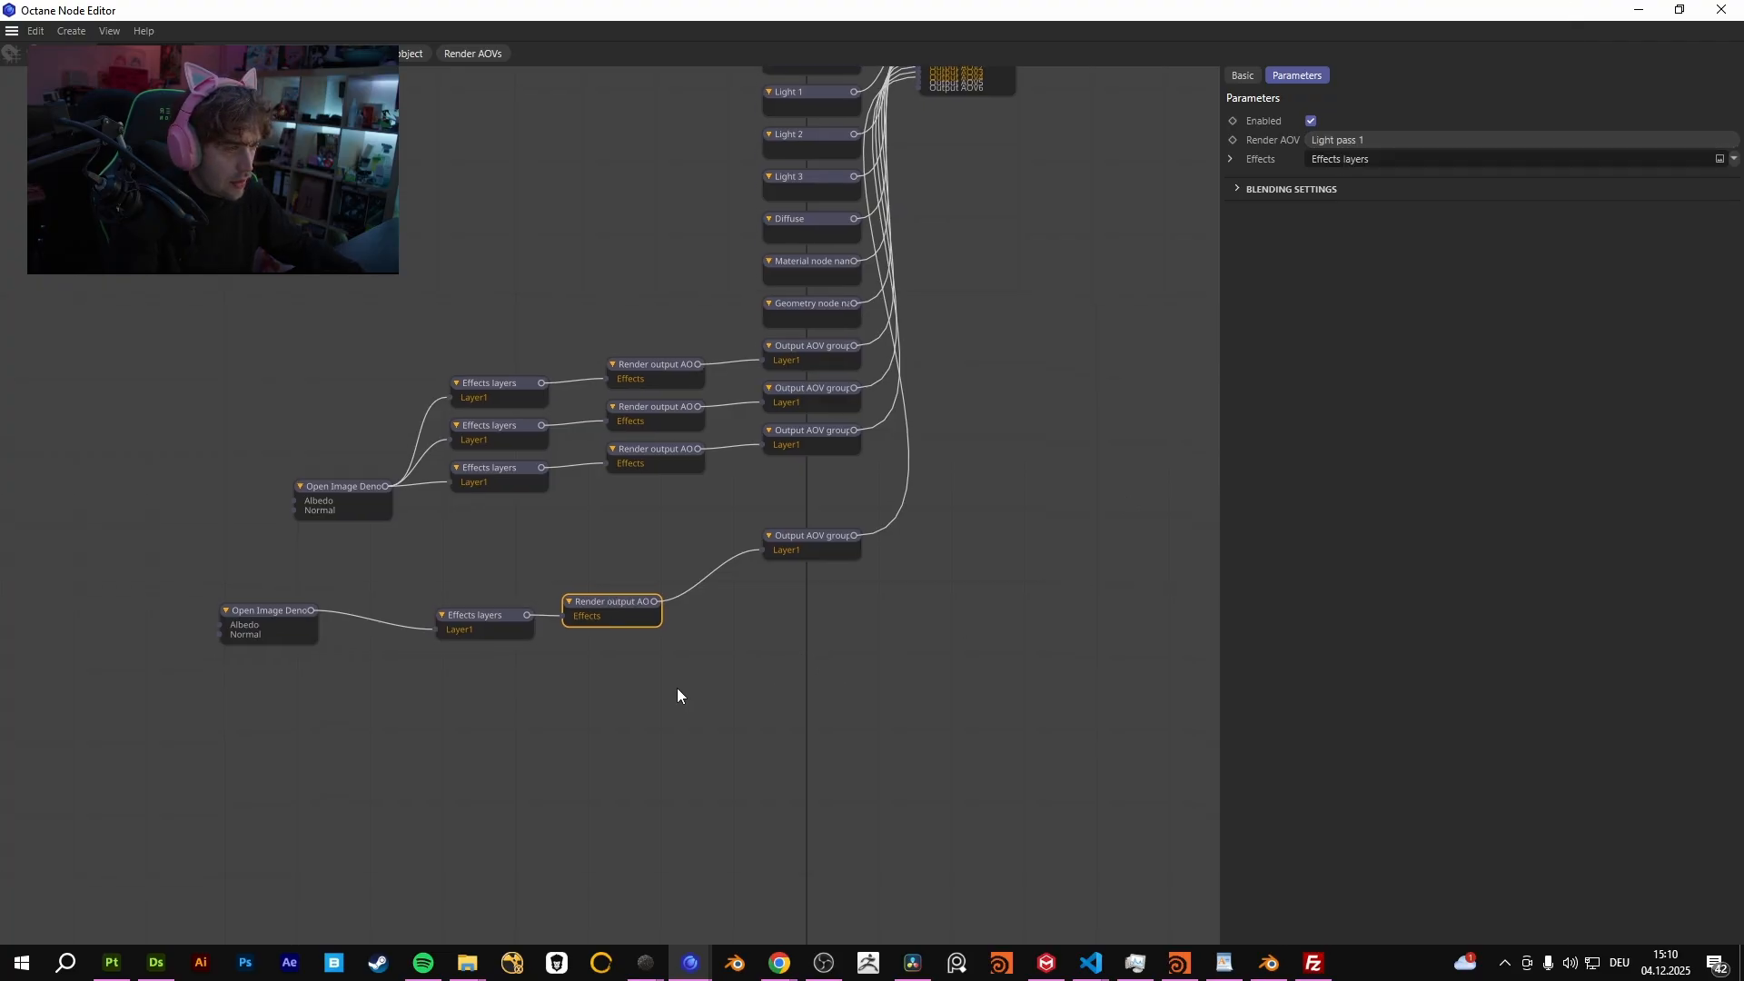
Delete the newly built denoise chain together with its output AOV group
drag(188, 743, 923, 542)
key(Delete)
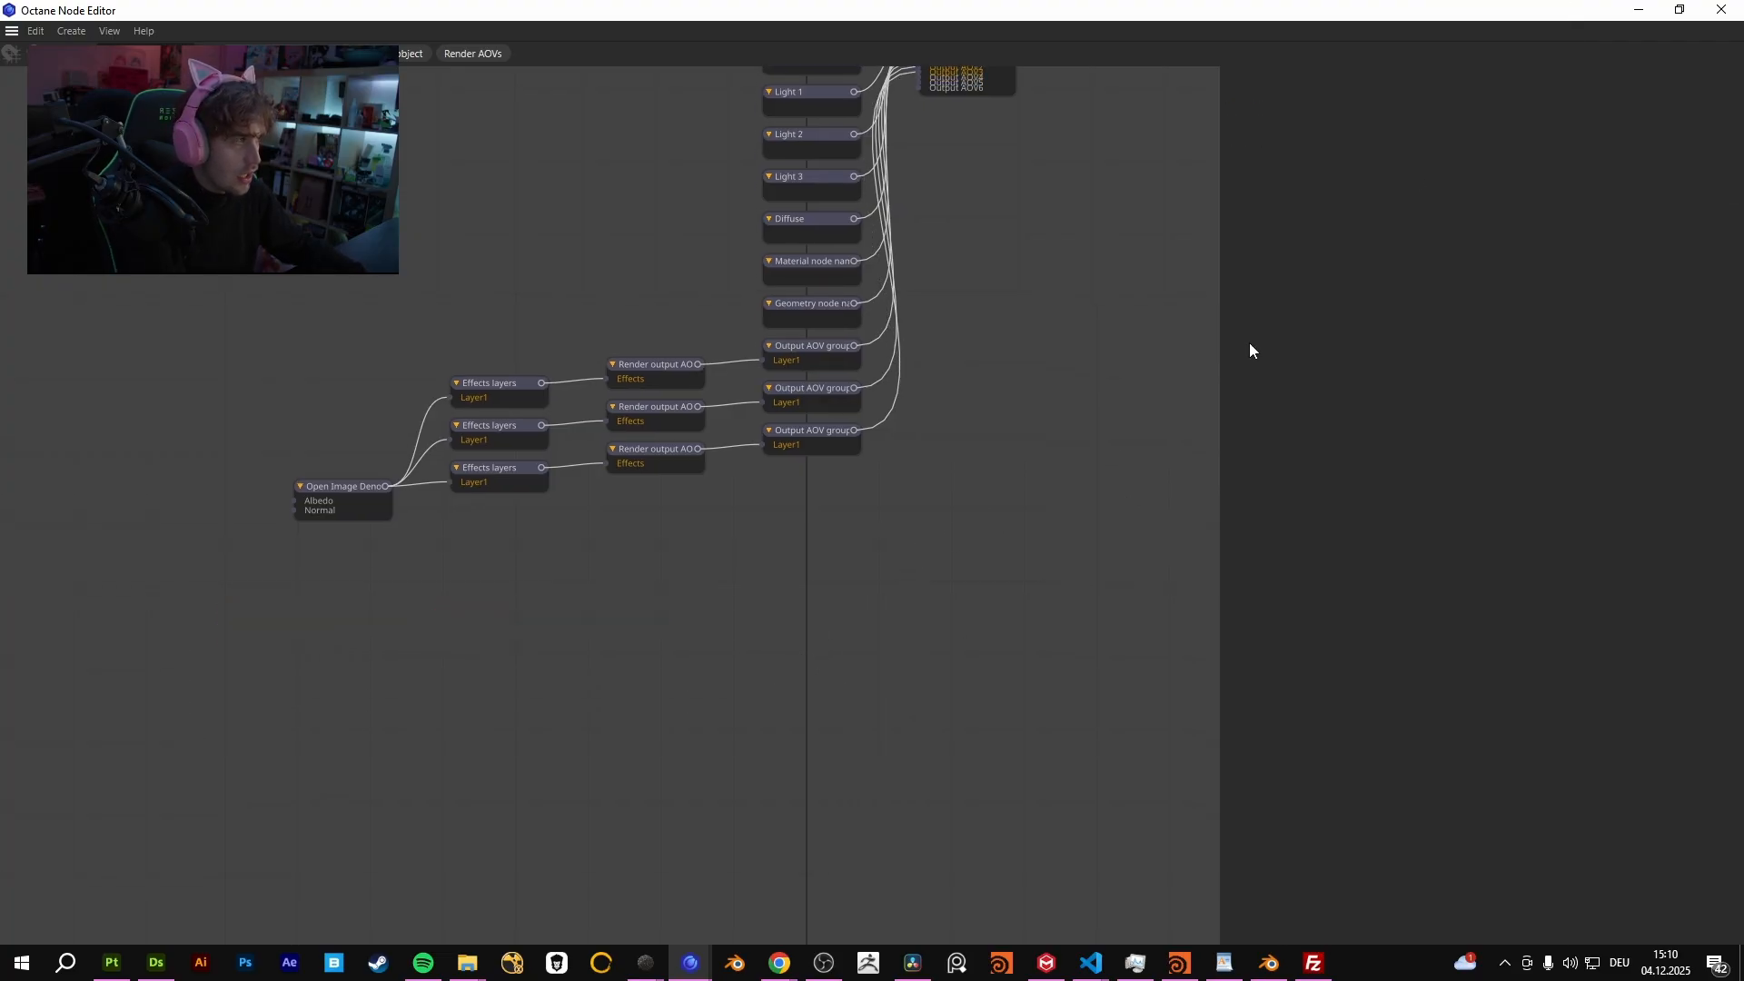
Close the node editor, AOV manager and render settings, and start a render in the Octane Live Viewer
click(1721, 10)
drag(1195, 118, 1032, 162)
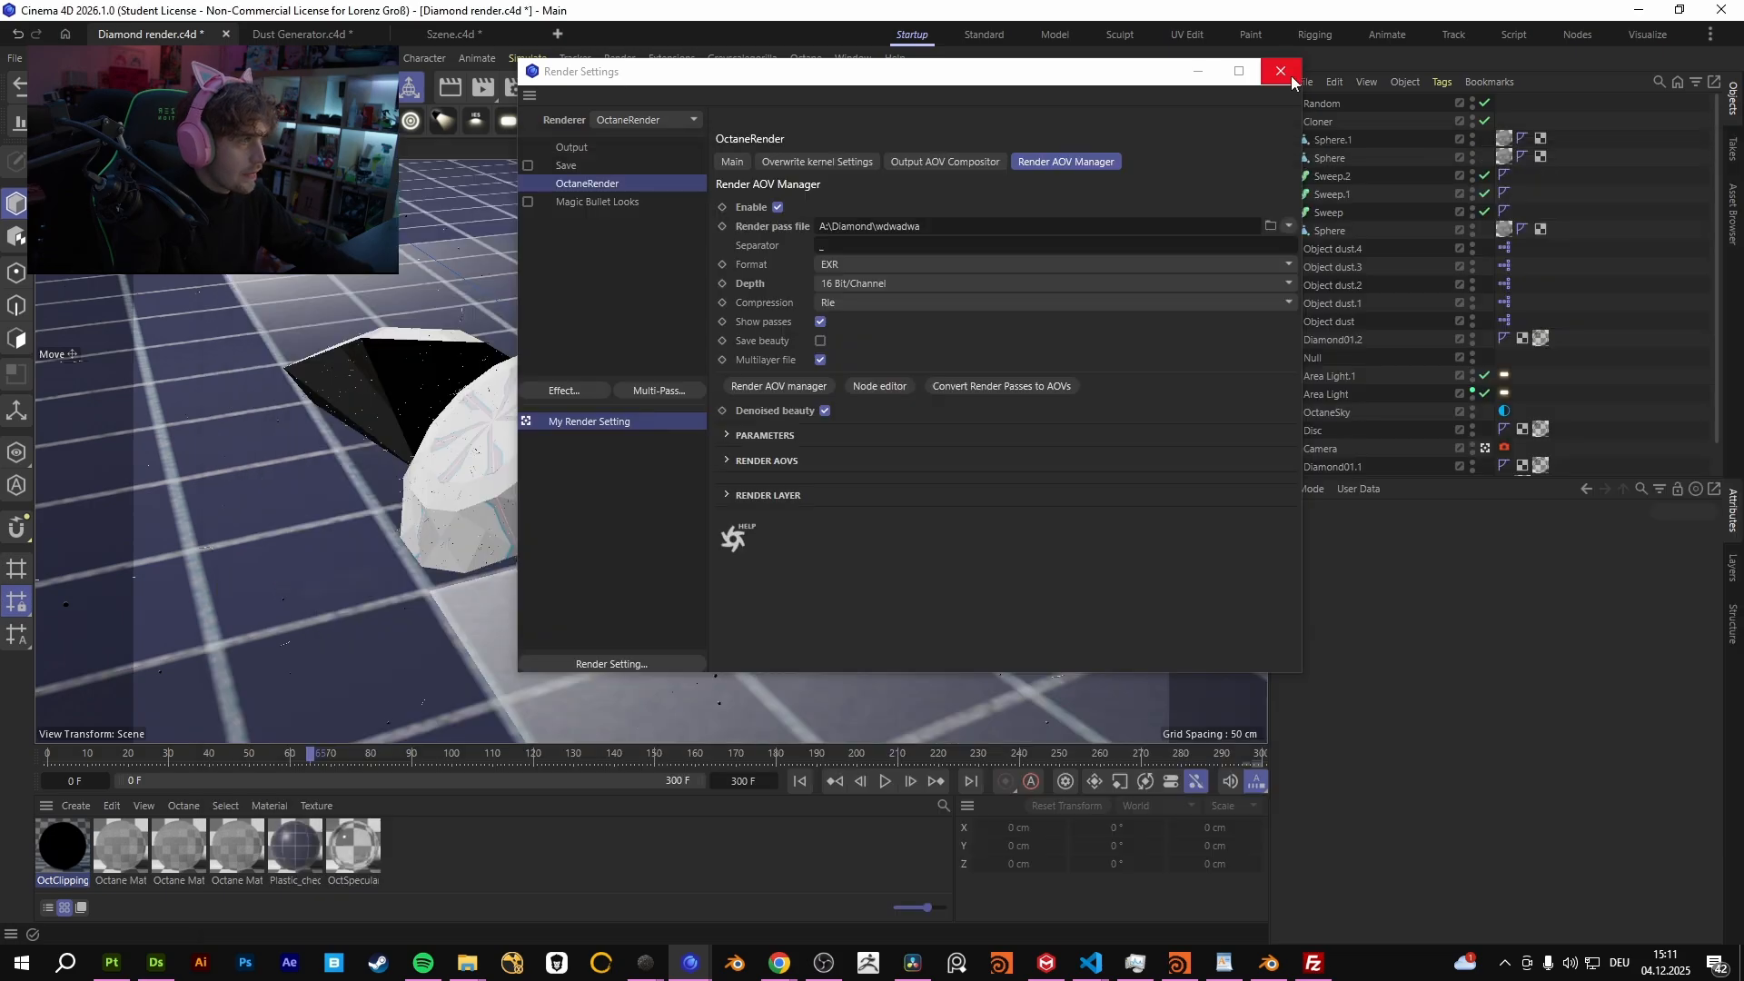
click(1282, 70)
click(804, 58)
click(841, 117)
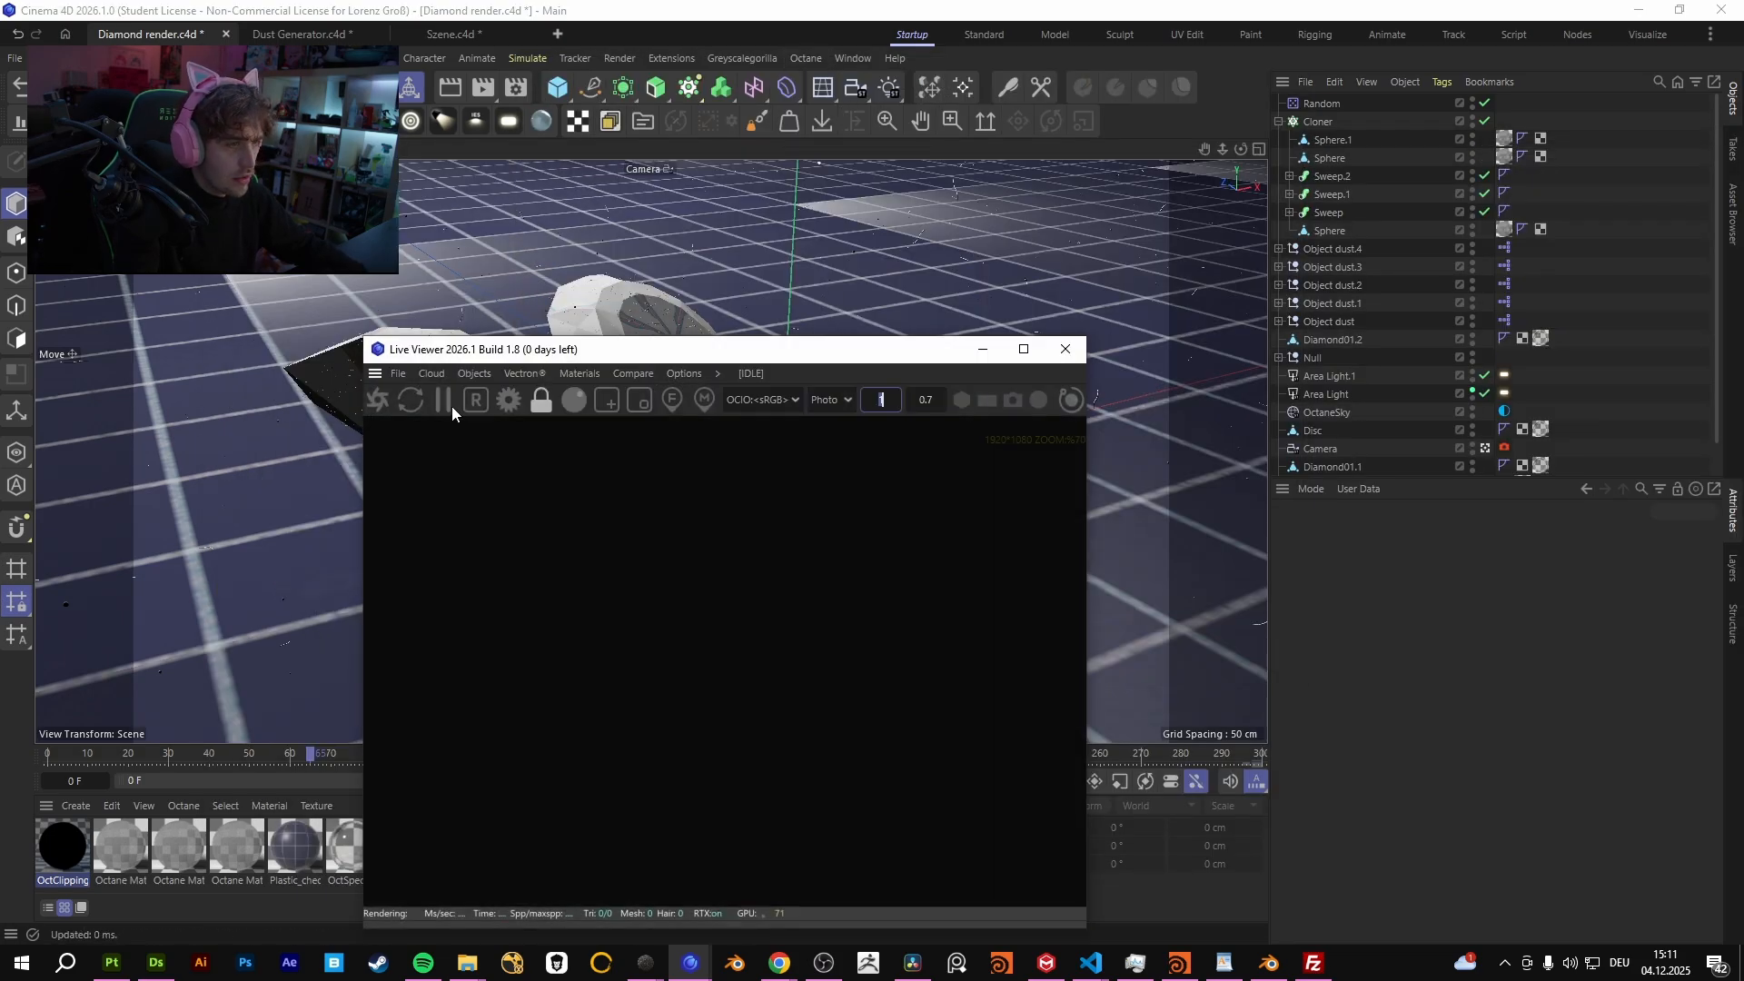
click(378, 401)
Reopen the AOV node graph from the render settings and examine which light passes the render output AOV nodes use
click(516, 87)
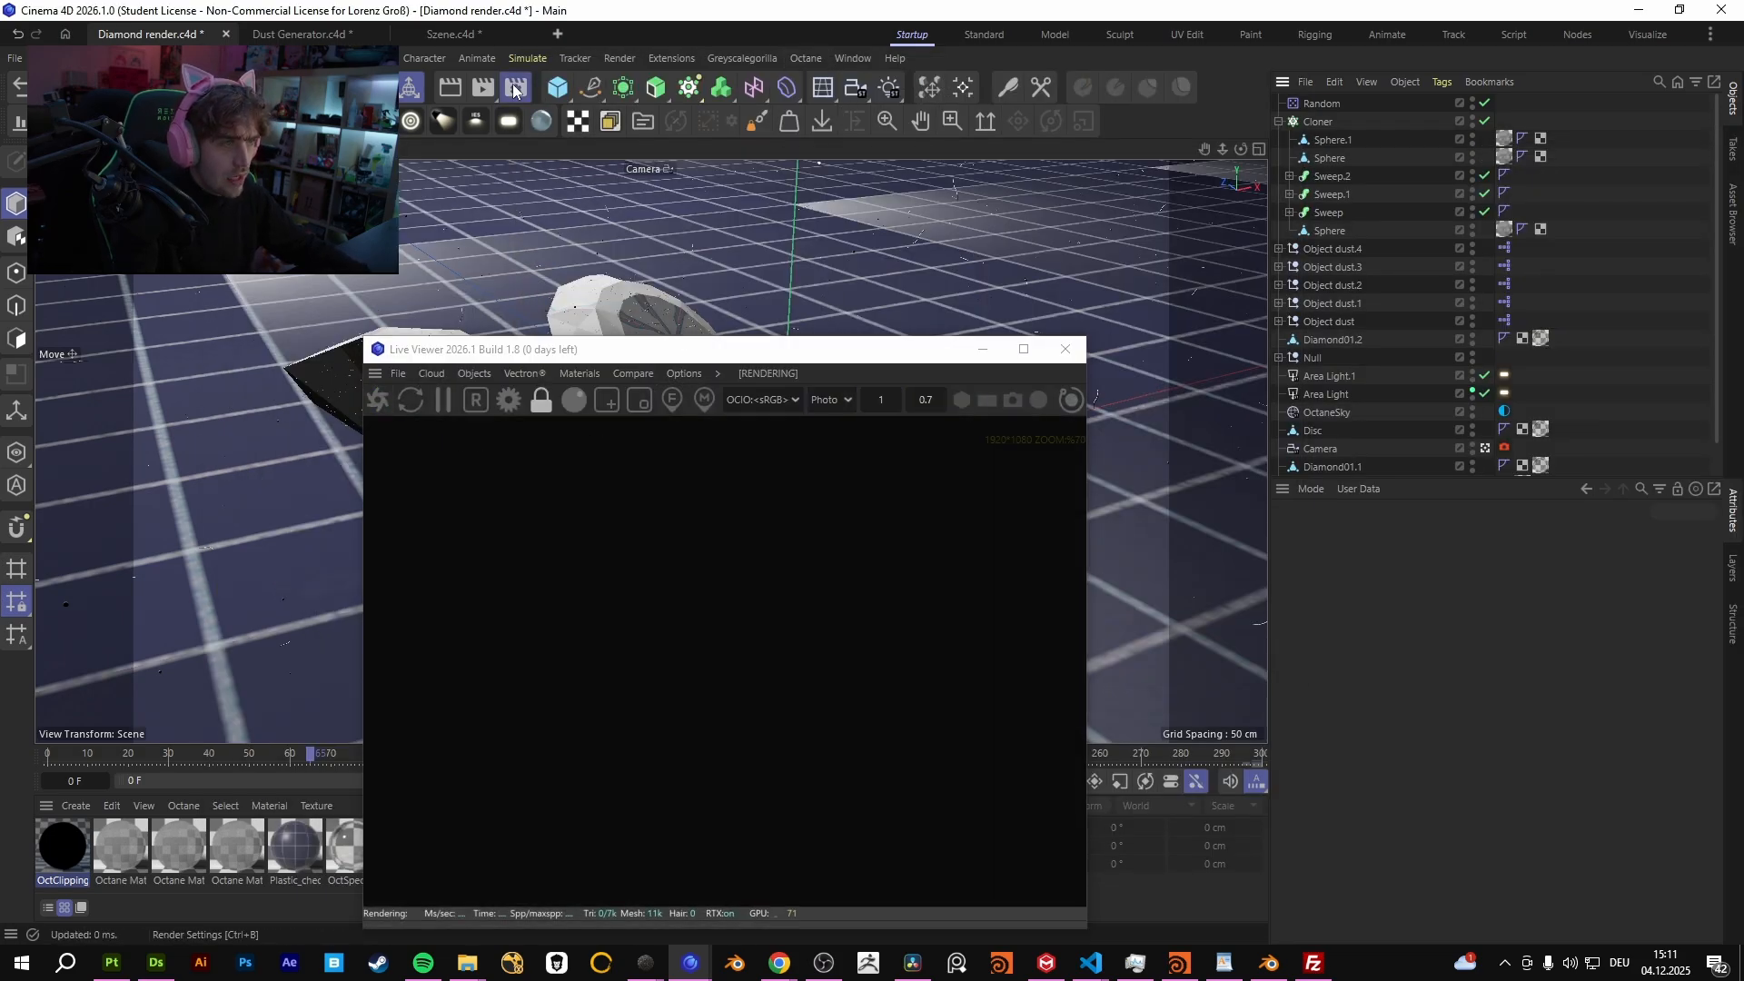
click(756, 389)
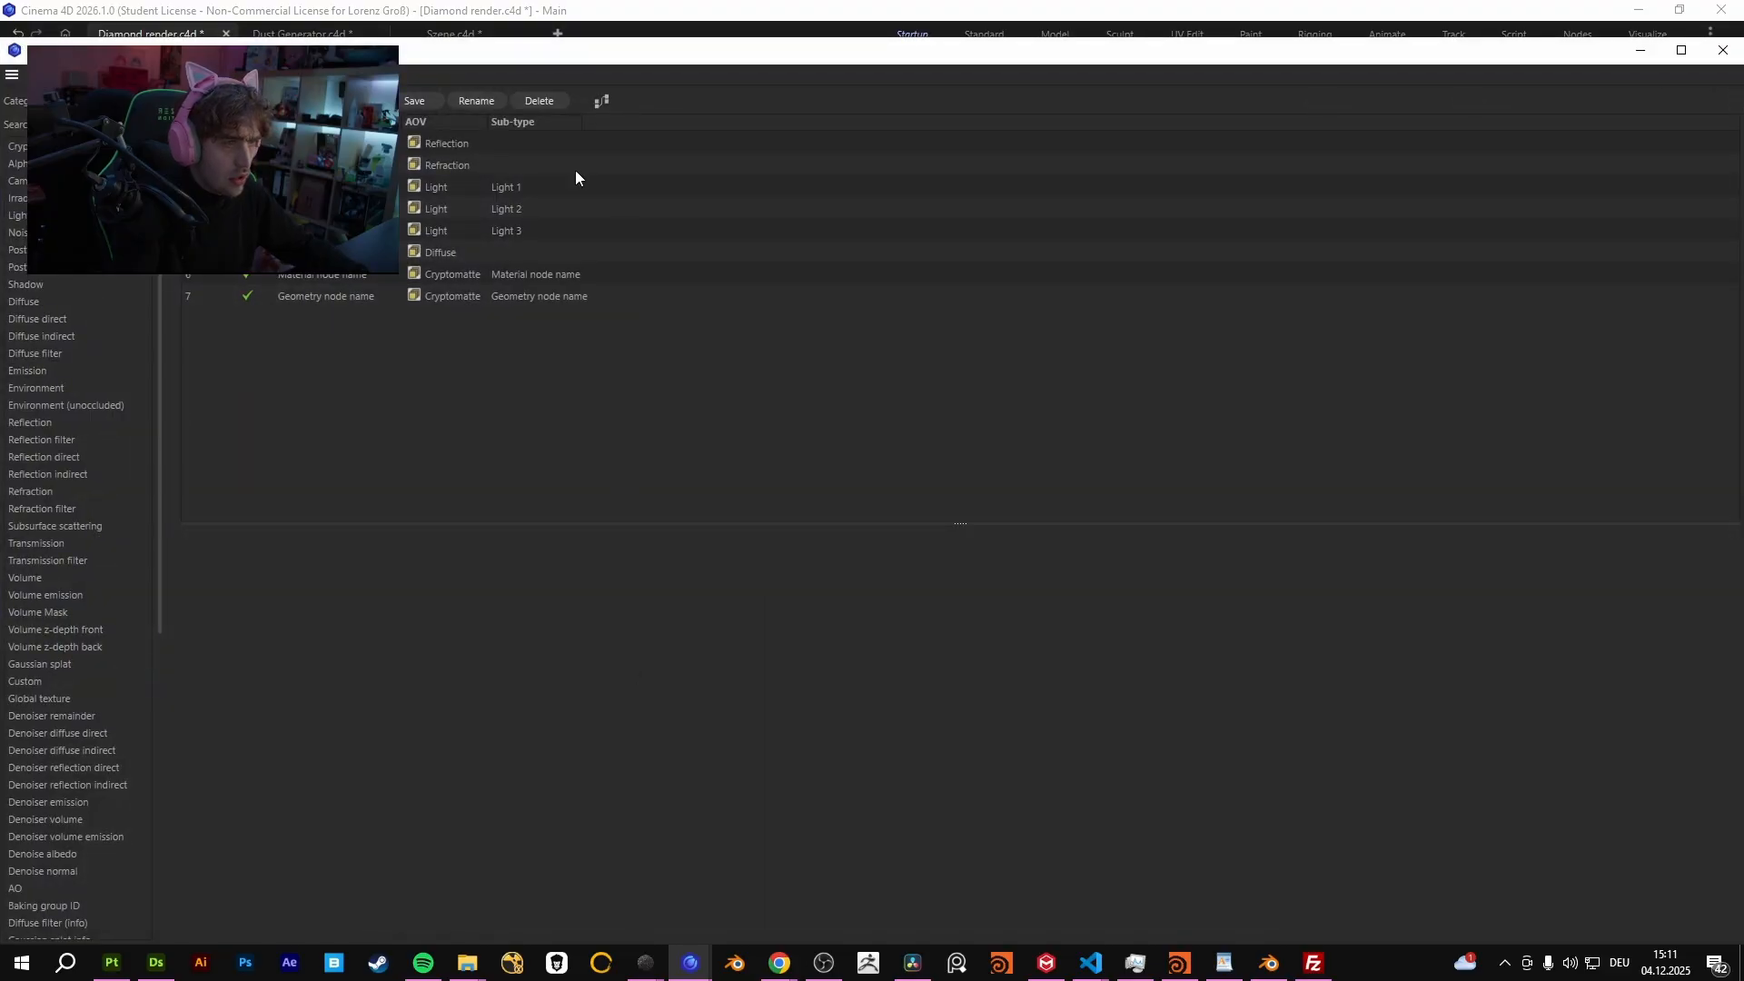
click(601, 99)
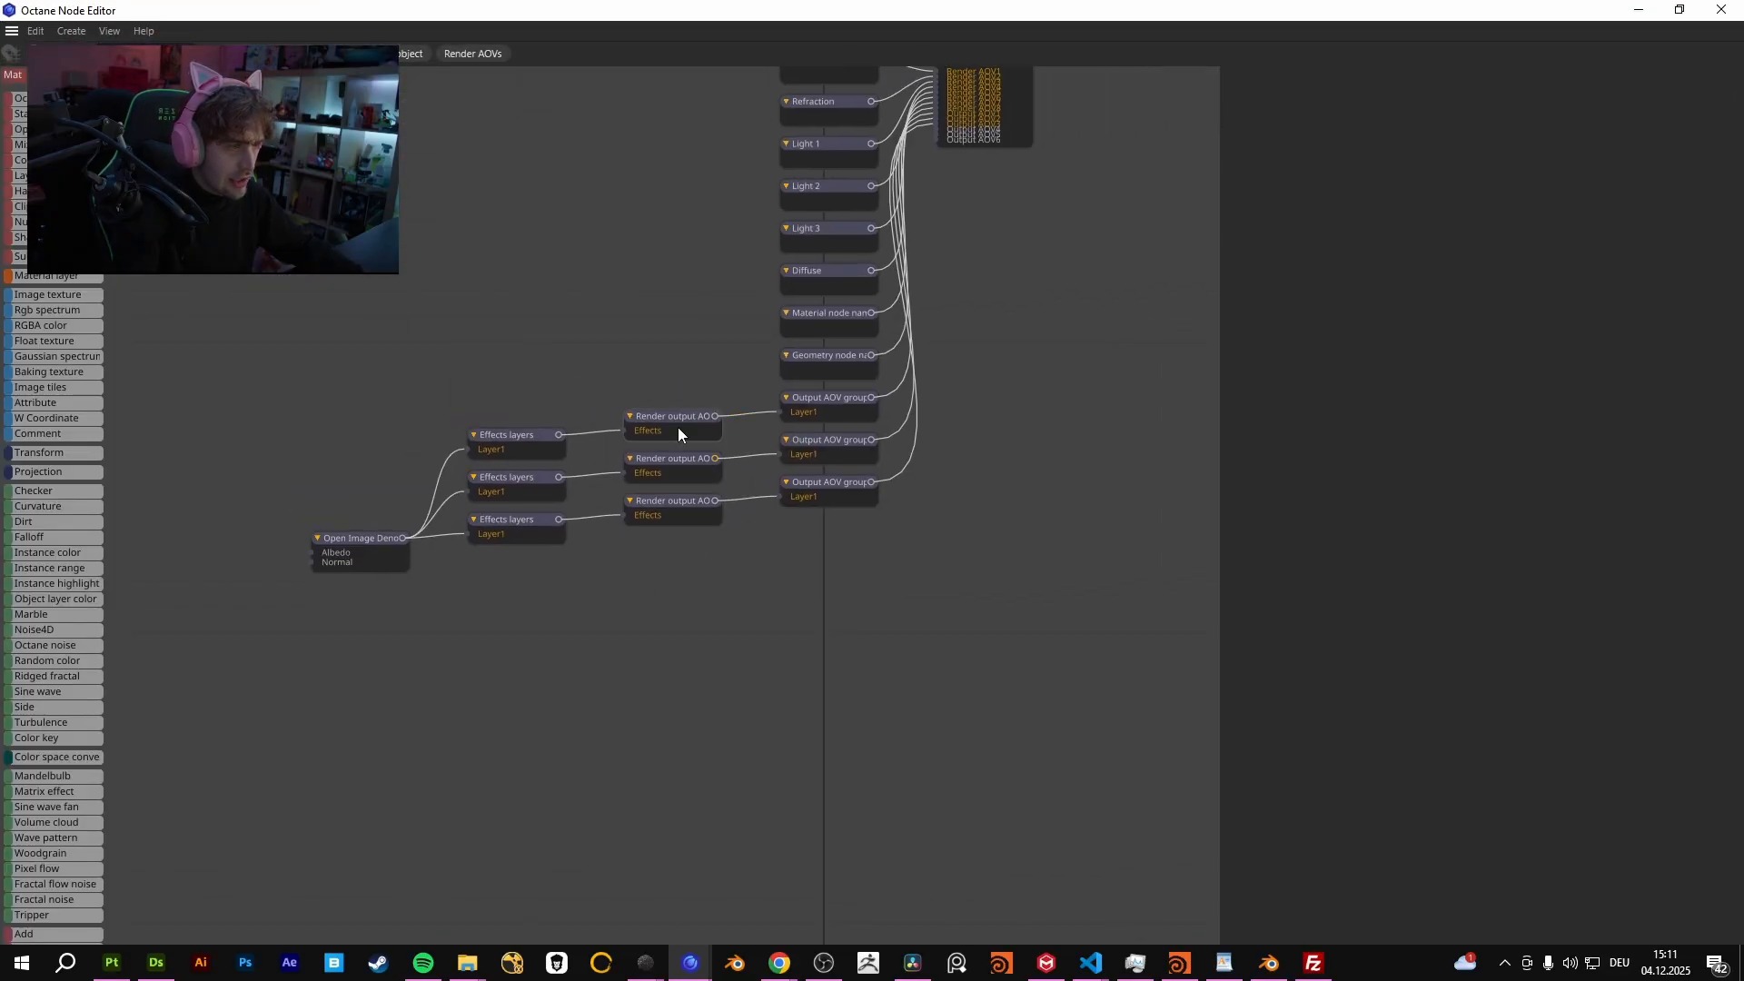
click(672, 417)
click(685, 457)
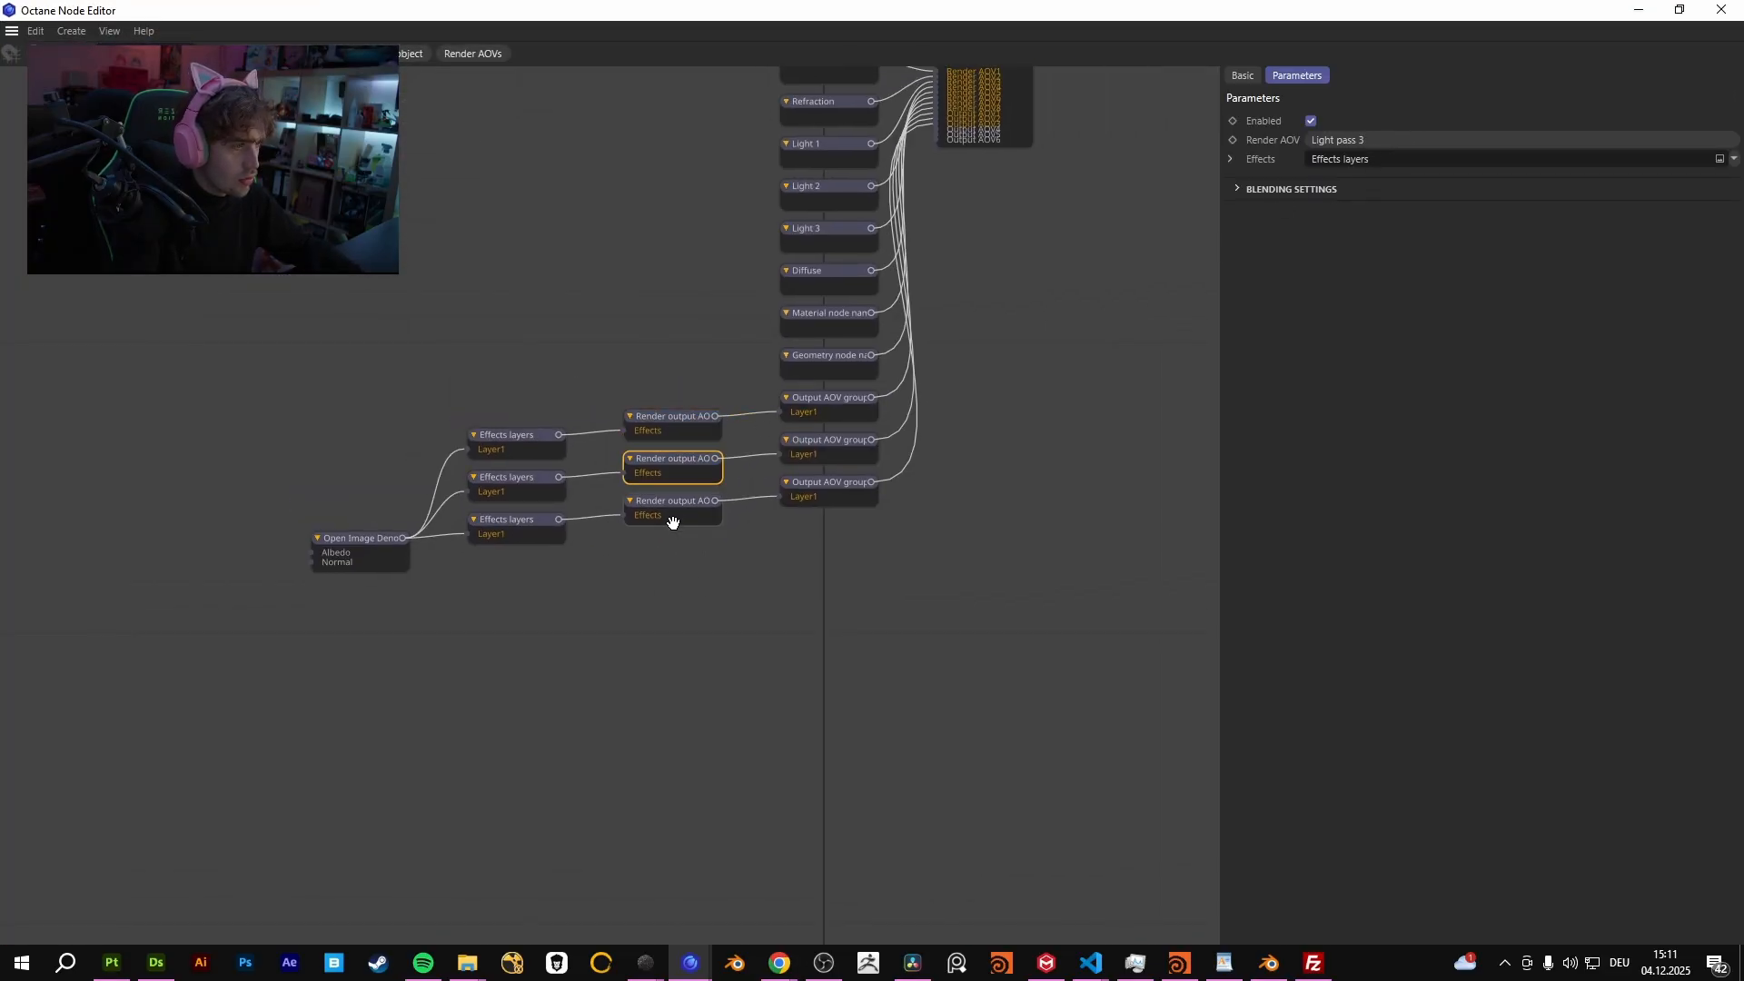
click(1721, 10)
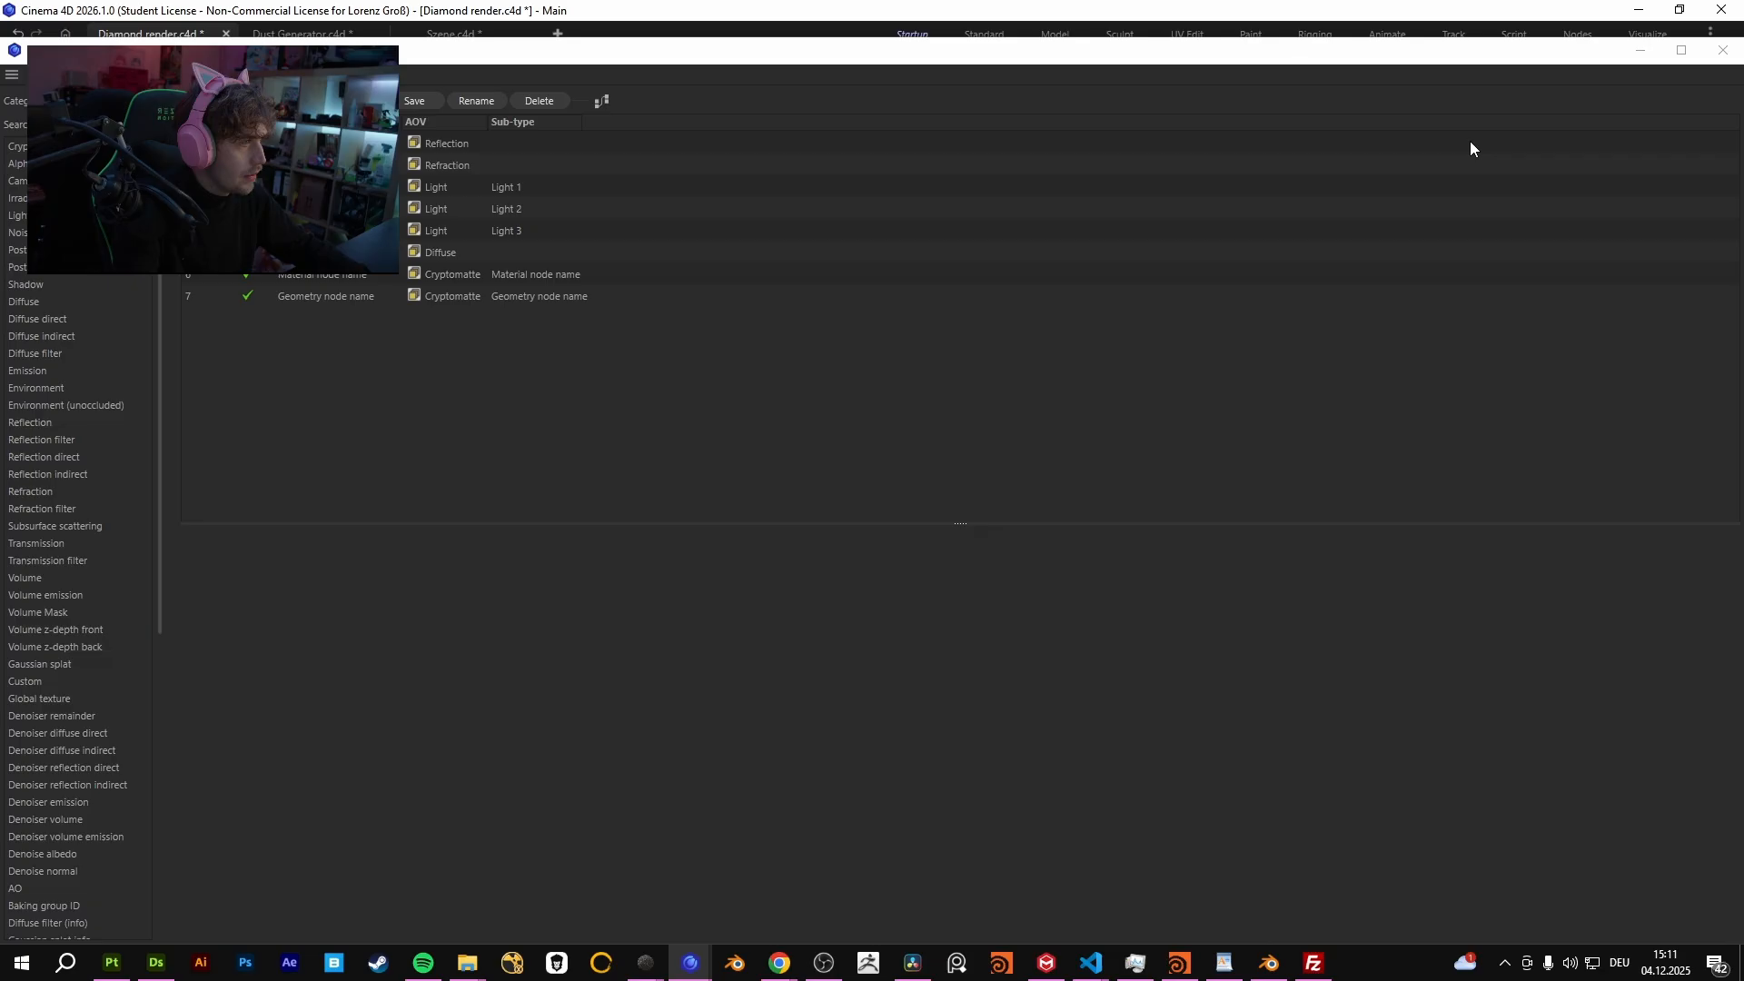
Get the AOV node graph and render settings out of the way and check the light pass ID in each area light's Octane tag
click(1723, 51)
click(1193, 70)
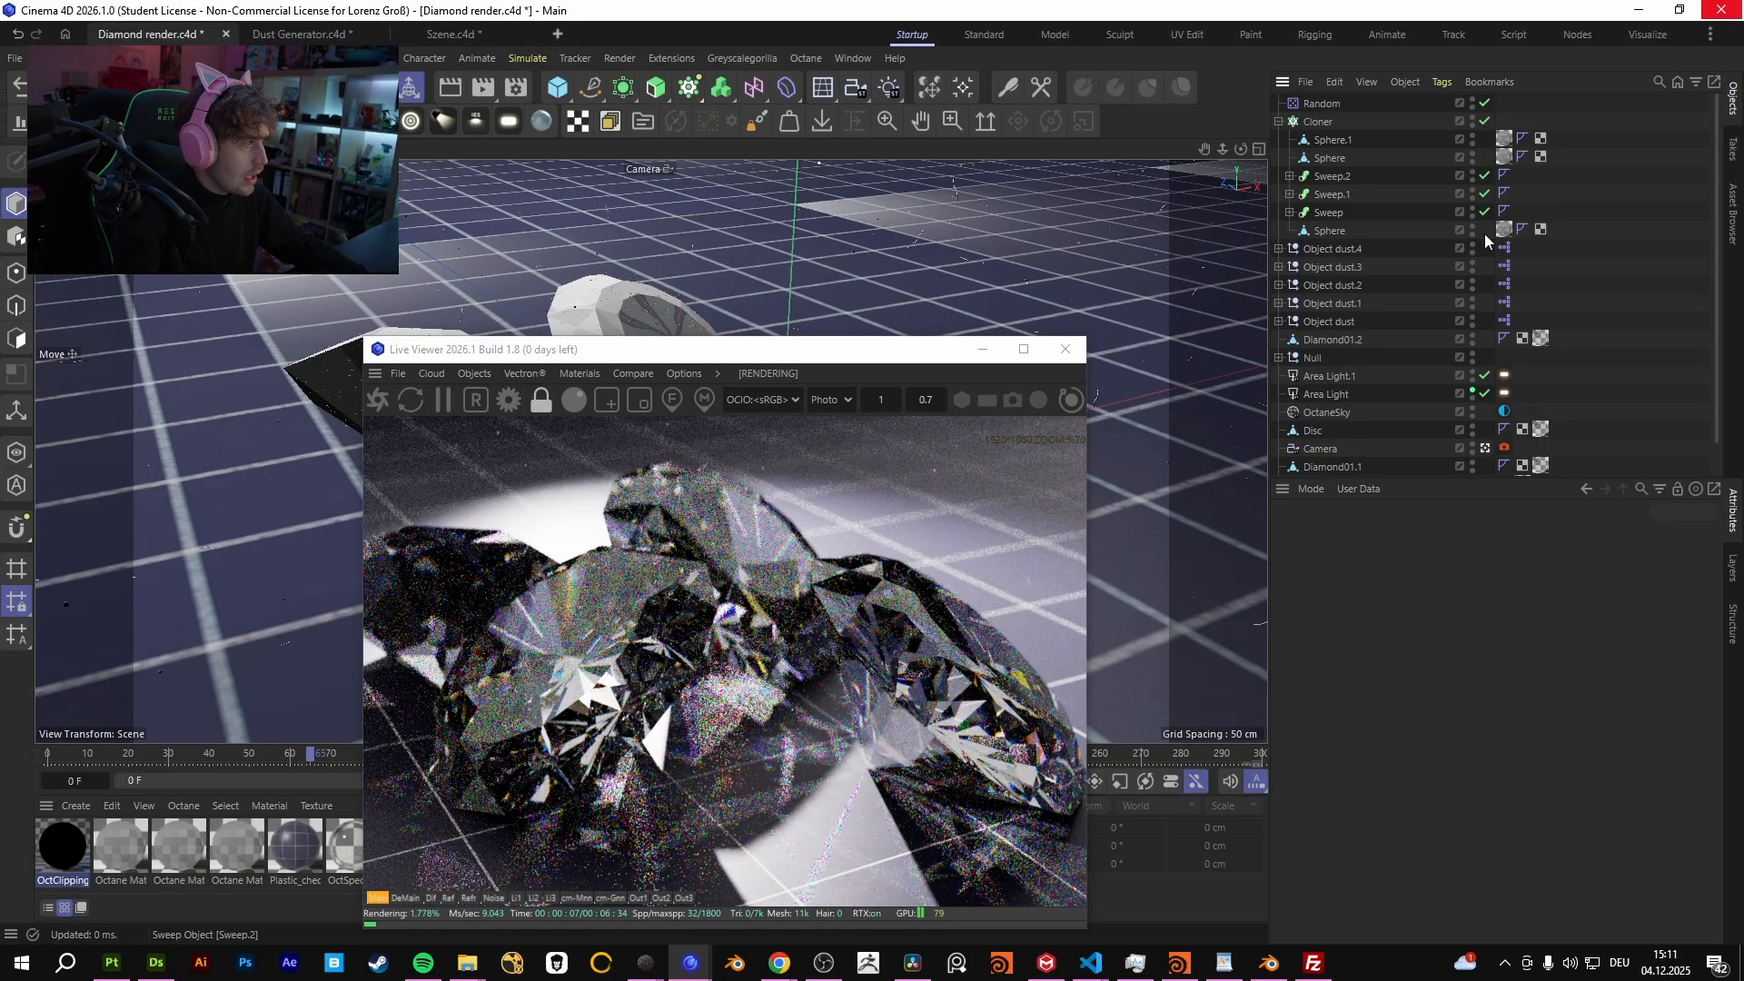
click(1504, 375)
click(1504, 393)
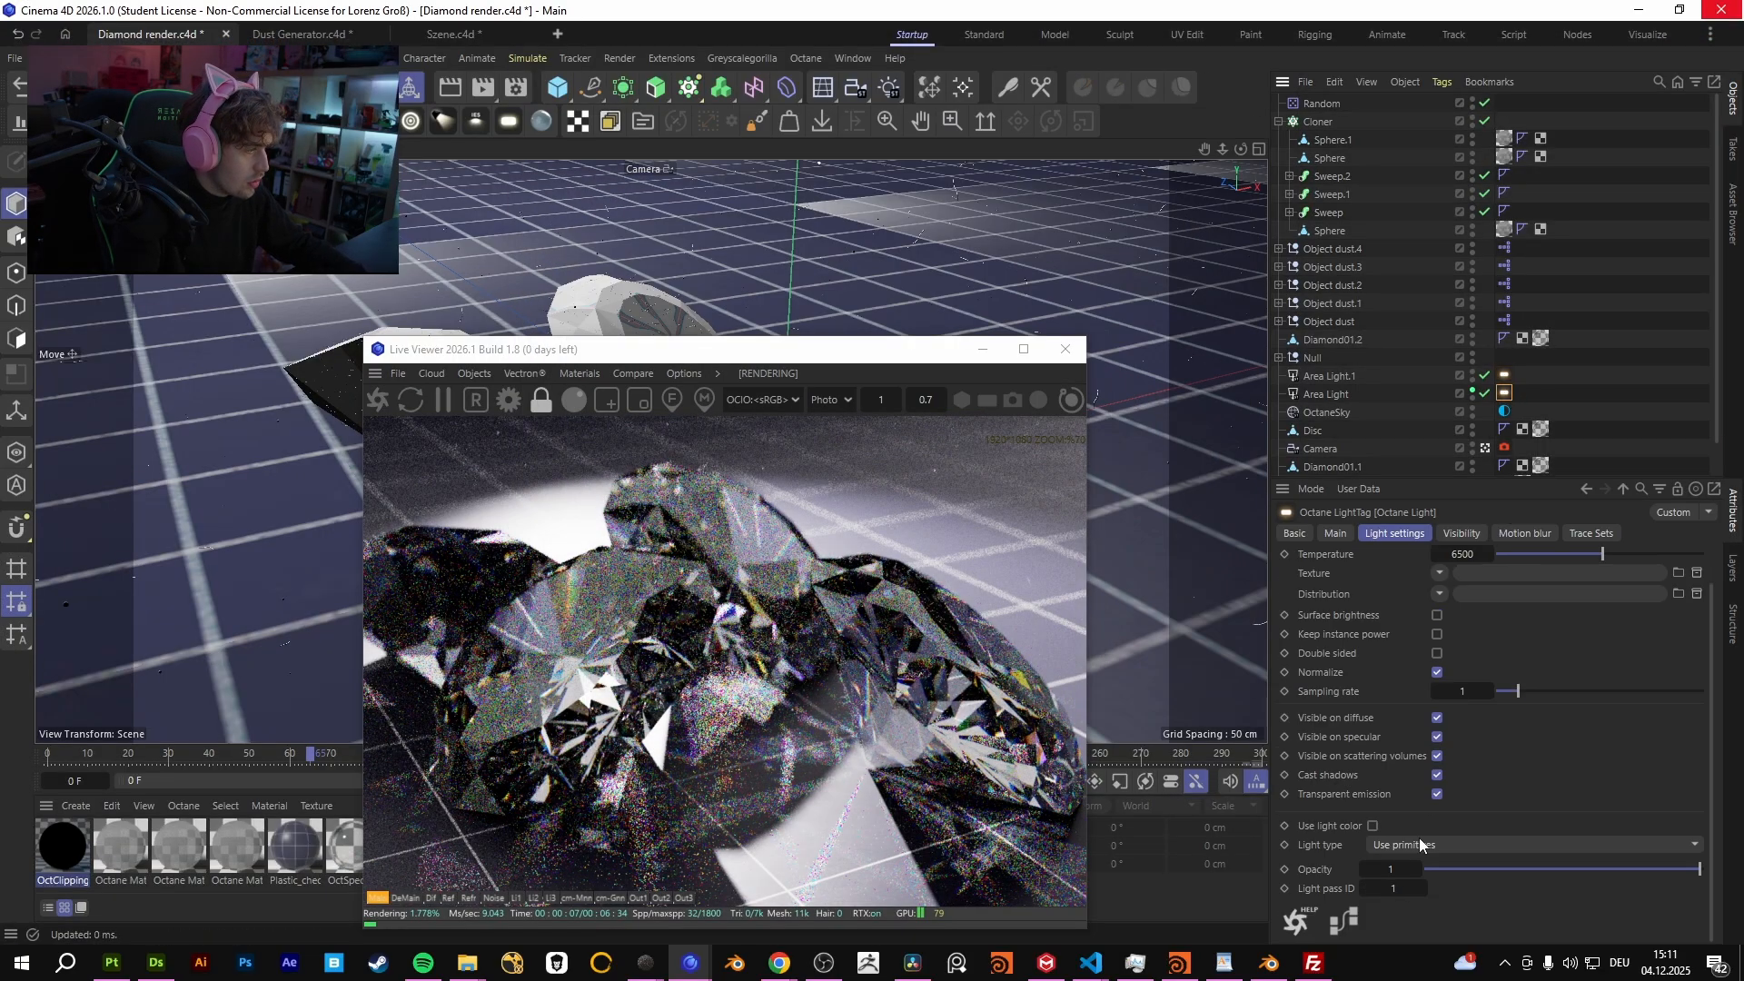
scroll(1507, 447, down, 1)
click(1279, 321)
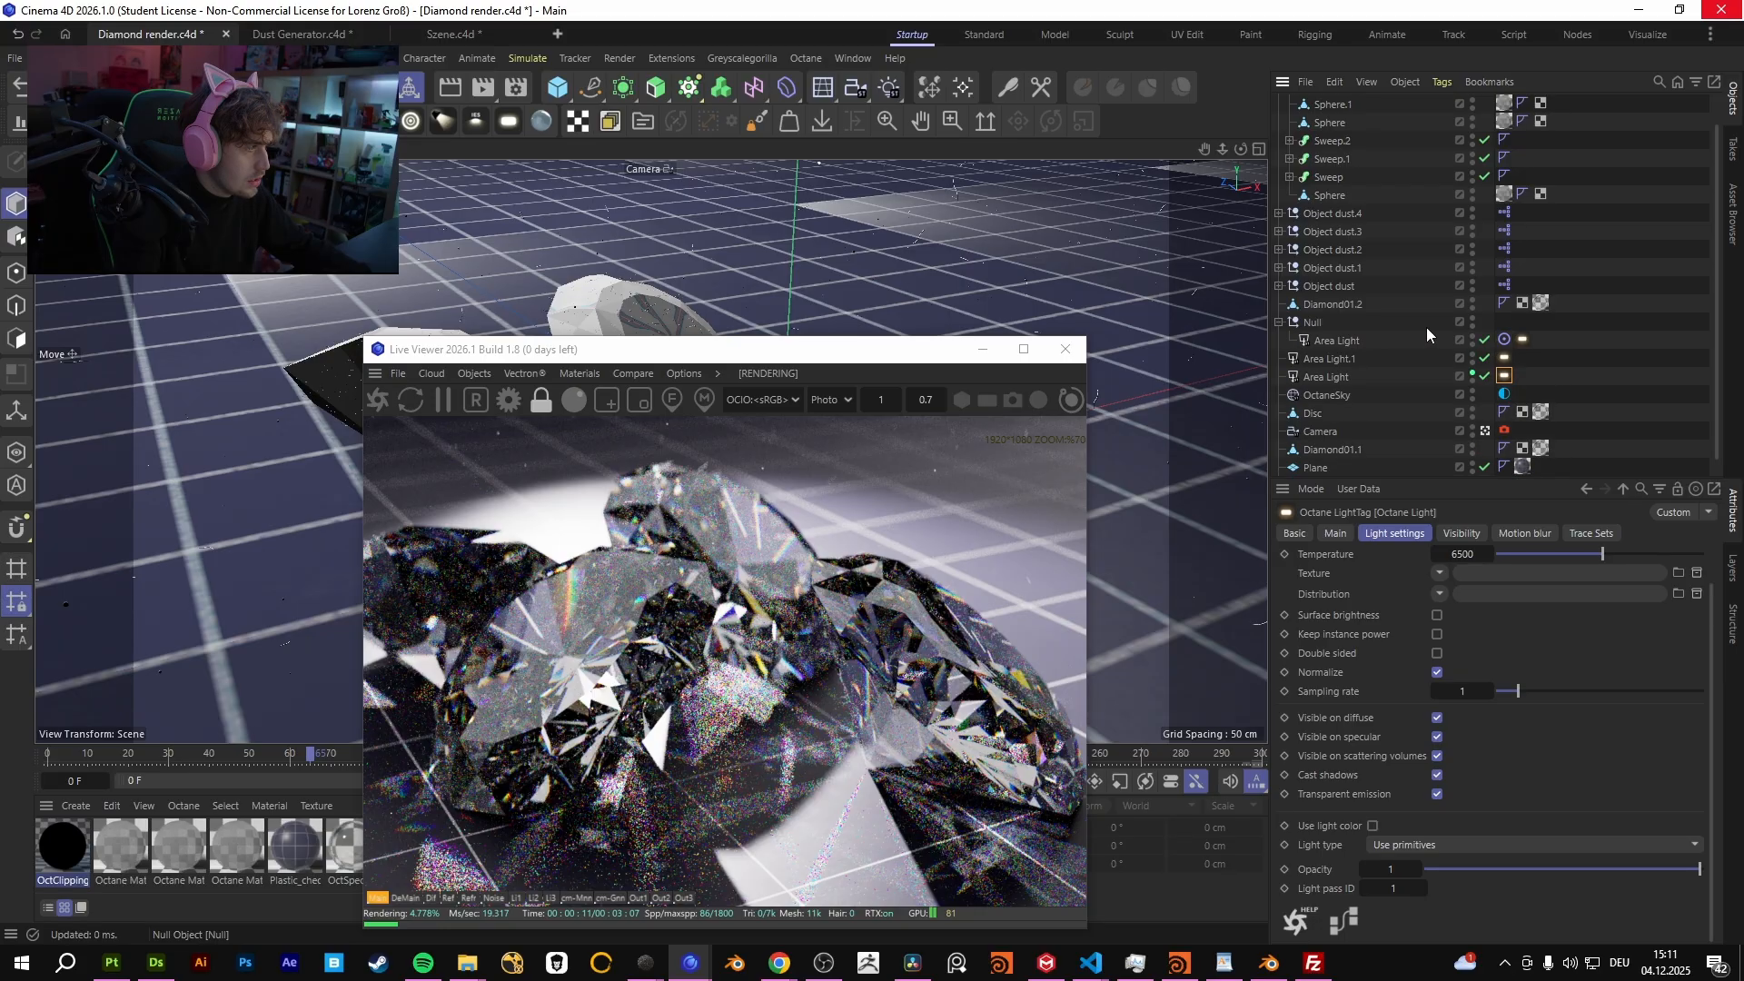
click(1522, 339)
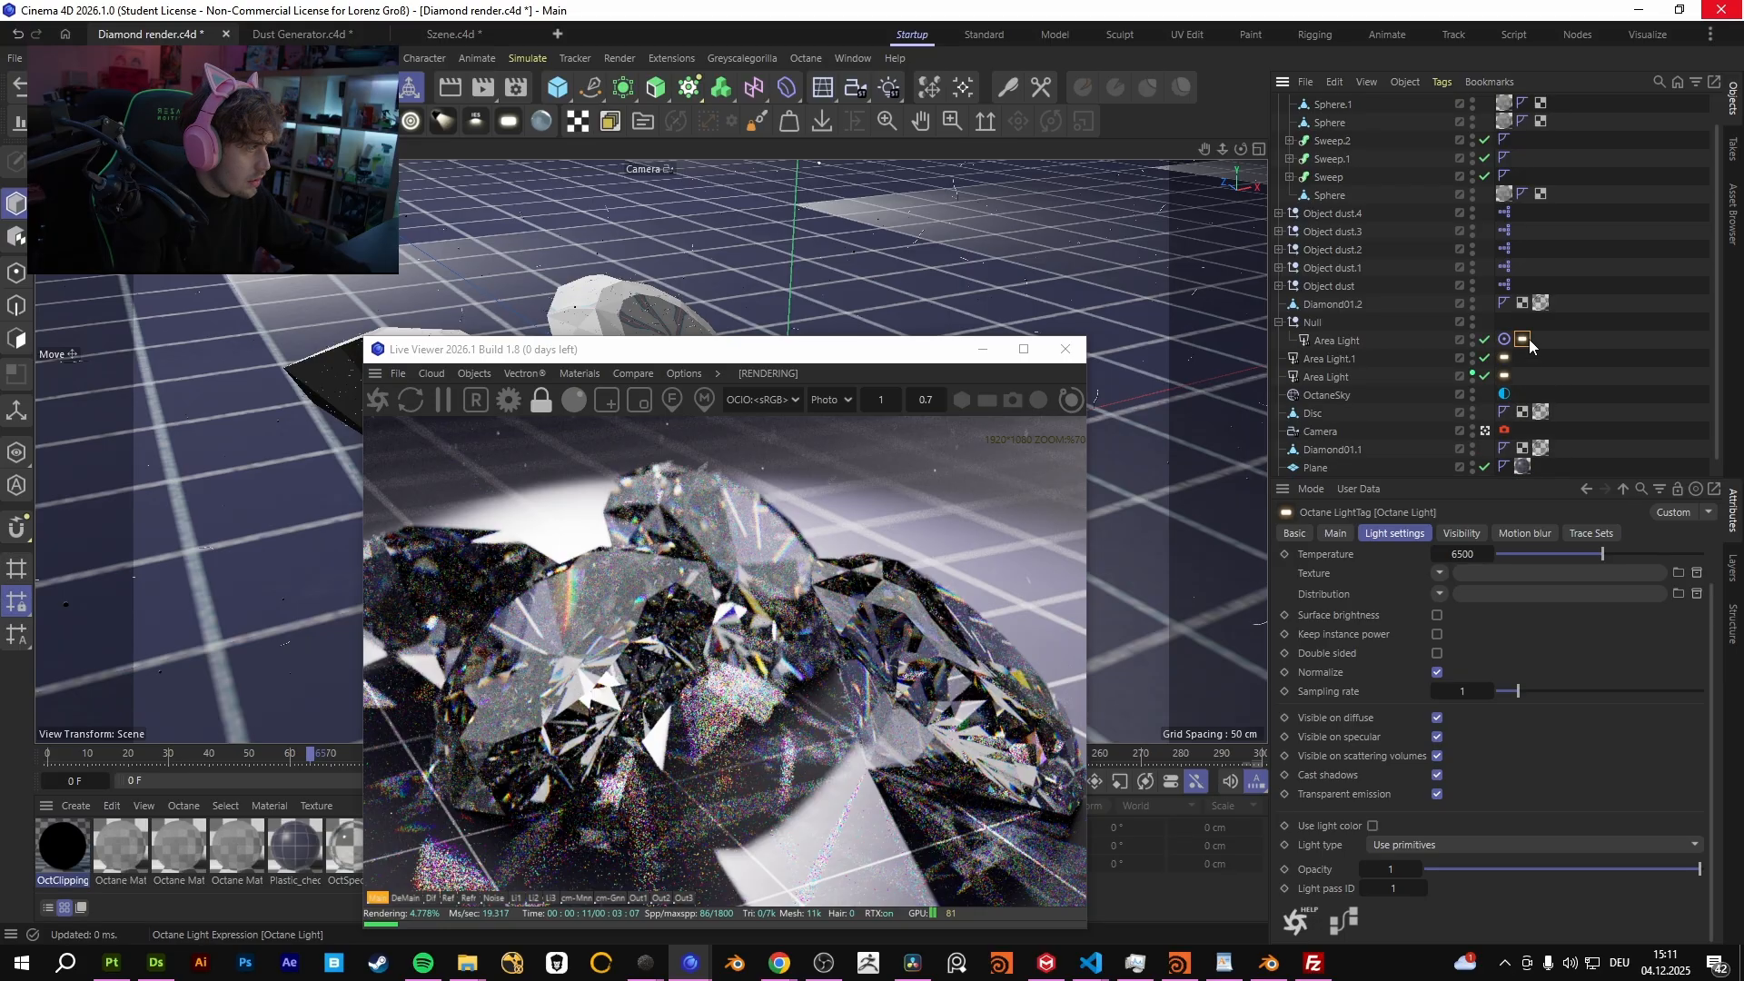
Enlarge the Live Viewer and compare the output AOVs Out1, Out2 and Out3 of the diamond render
double_click(781, 349)
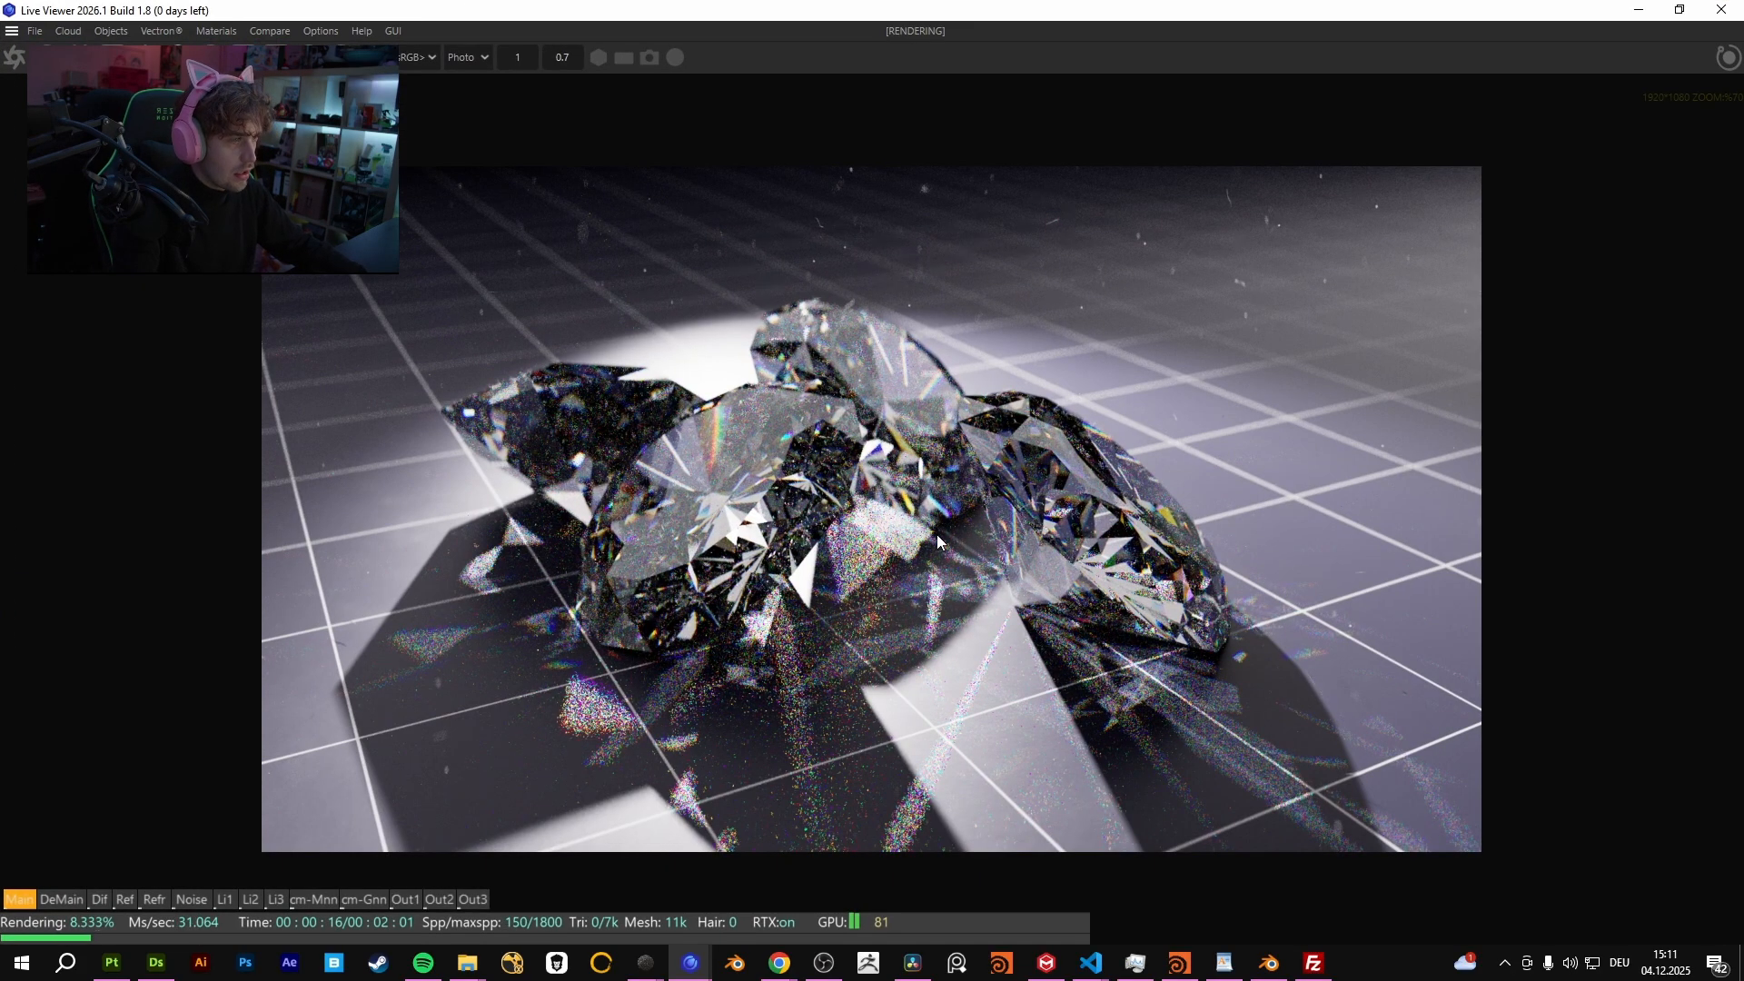
drag(990, 11, 772, 3)
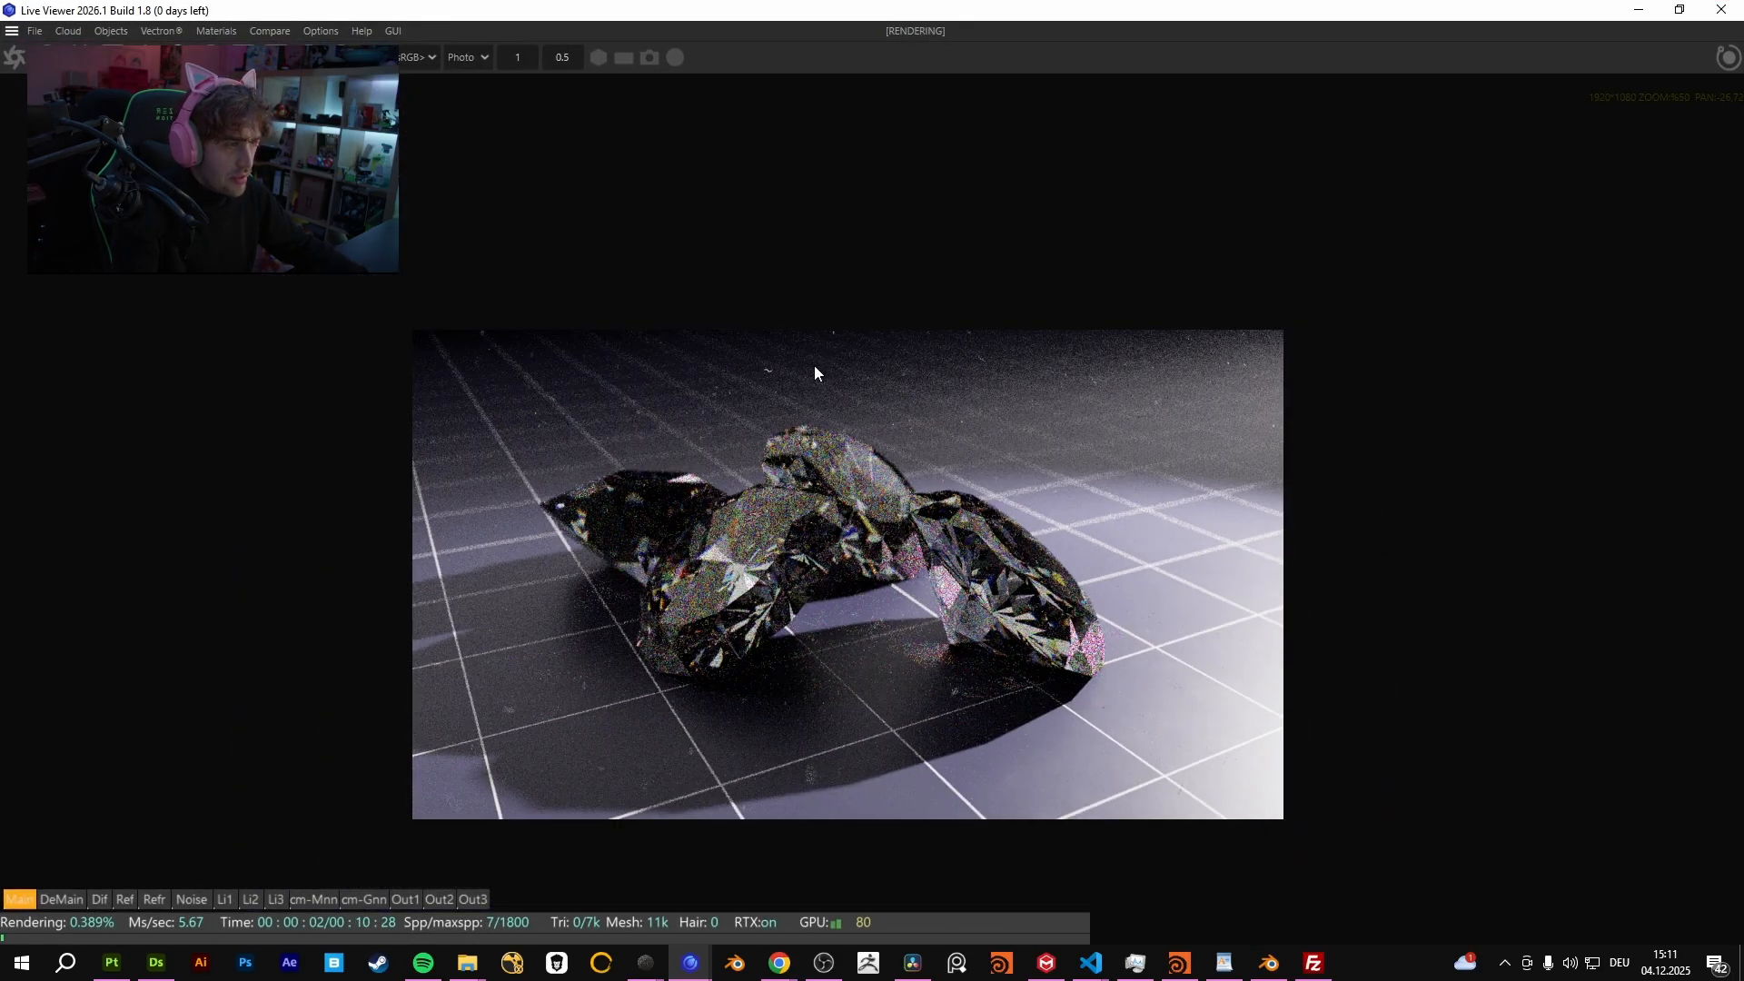
drag(850, 582, 850, 494)
click(405, 899)
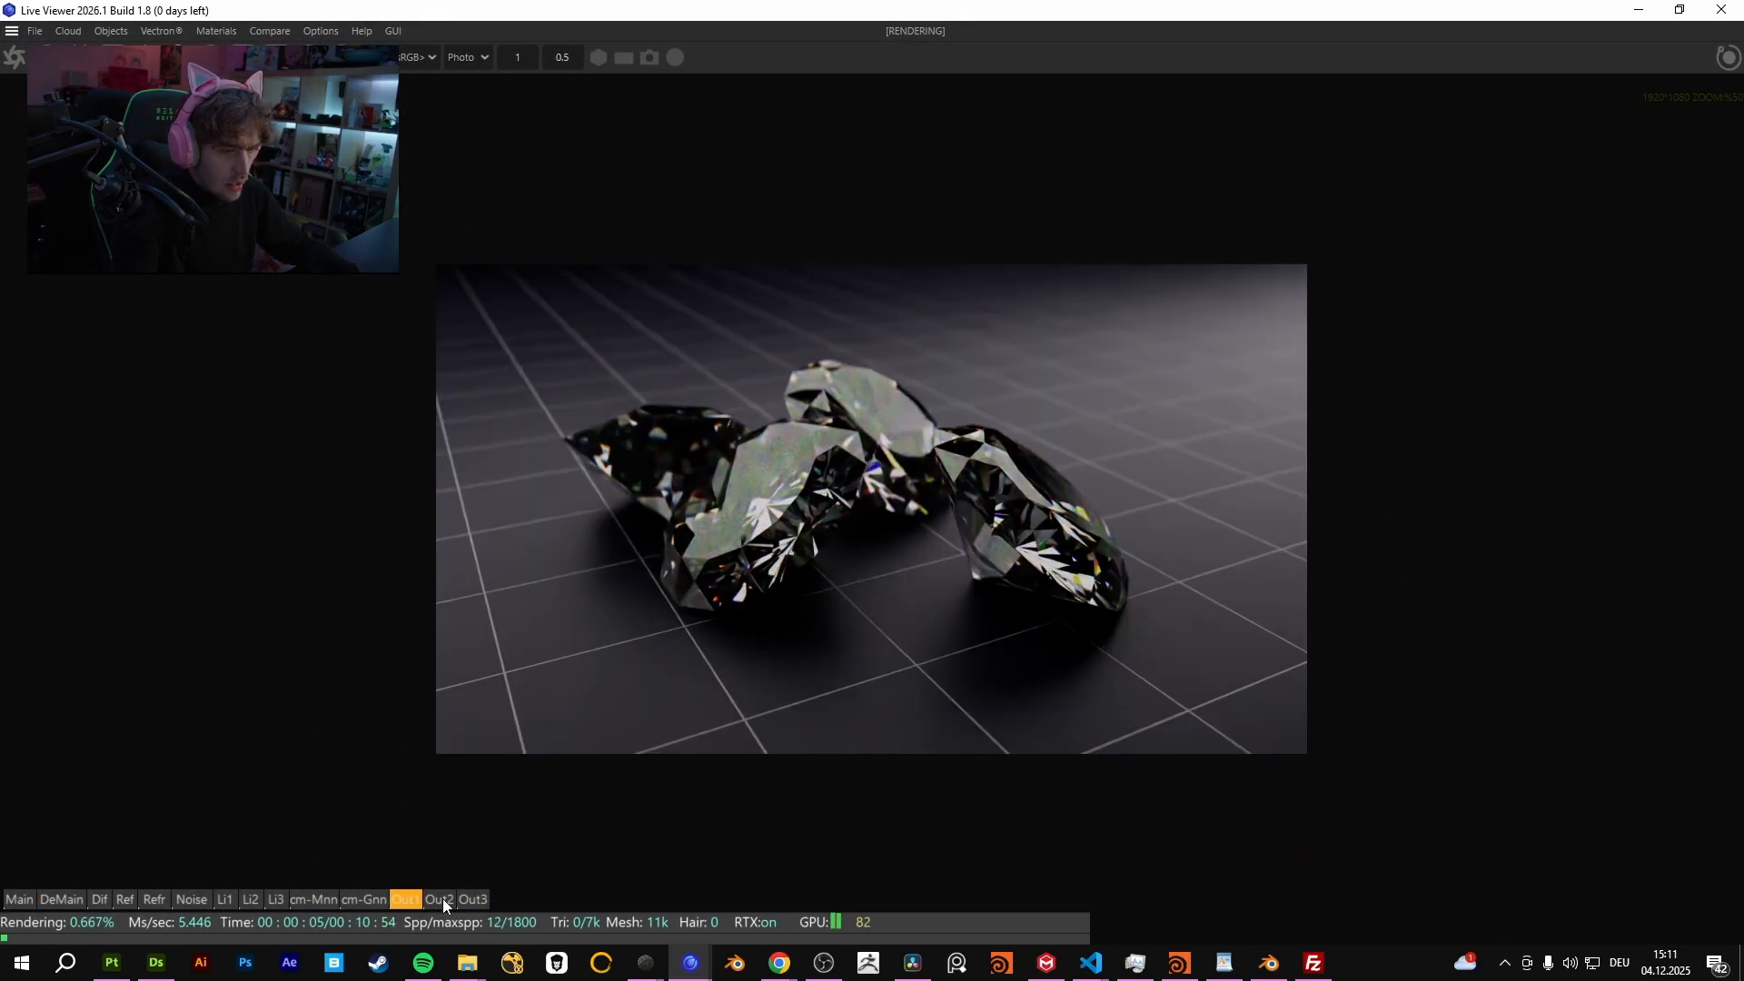
click(442, 898)
click(472, 897)
click(401, 903)
click(440, 899)
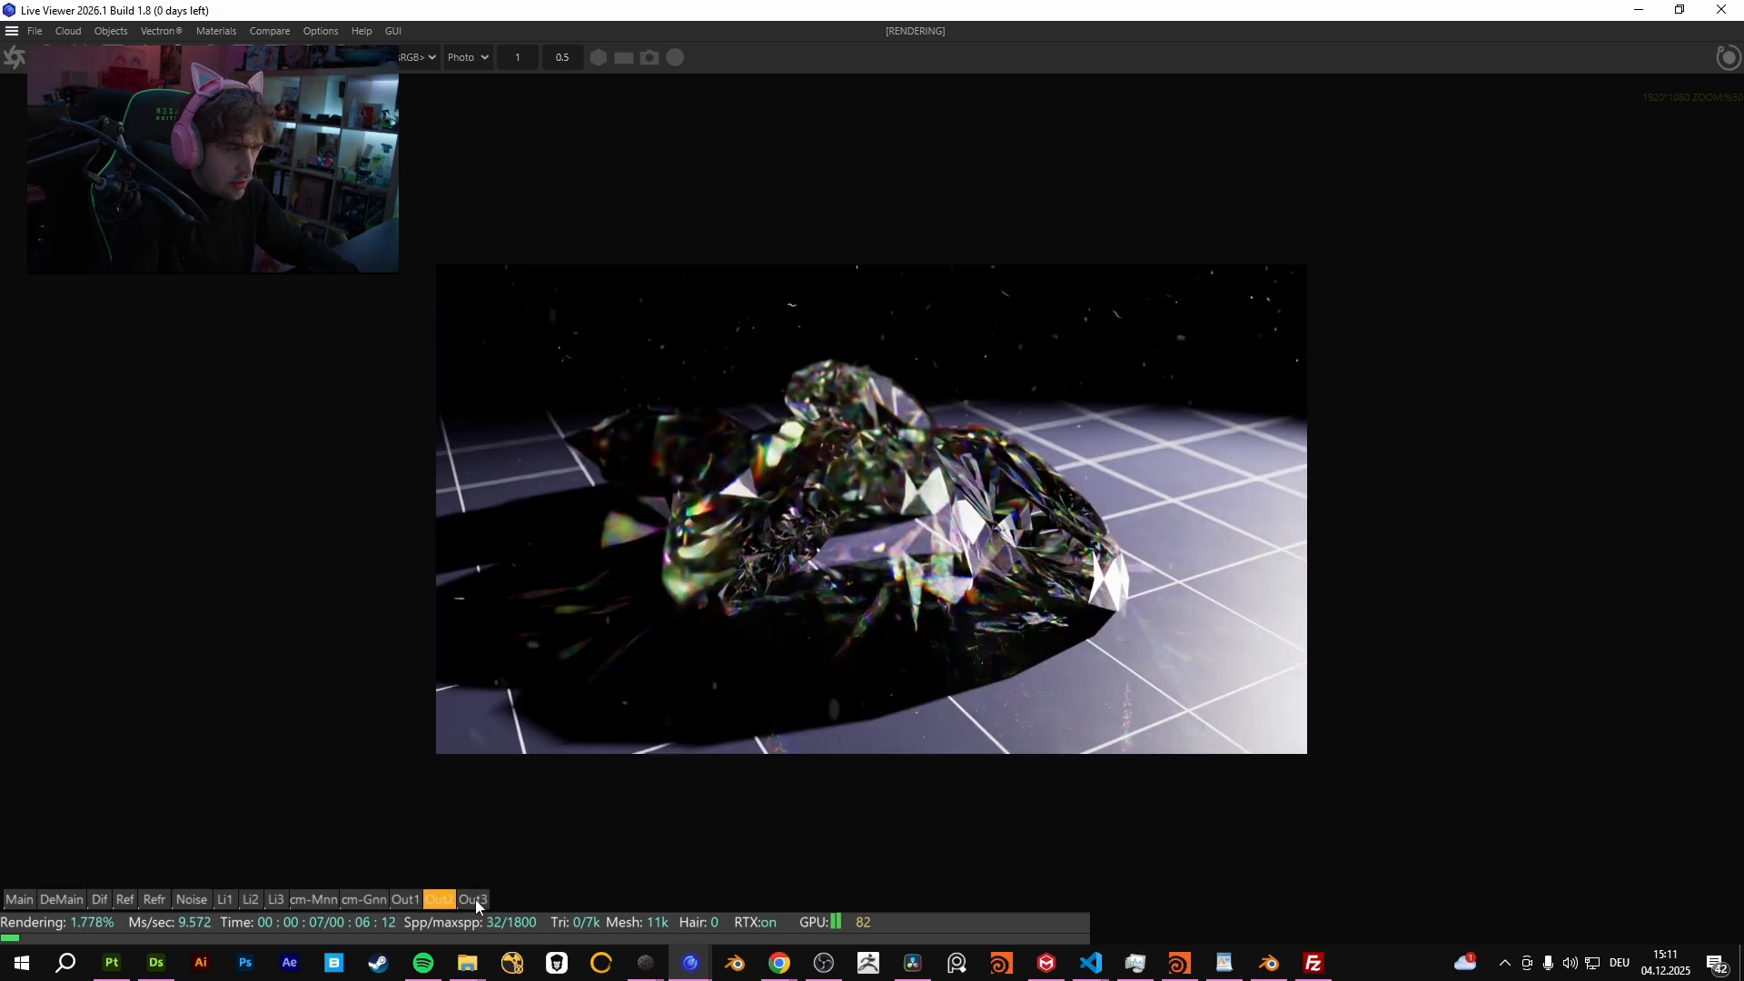
click(472, 899)
Examine the raw light passes Li1, Li2 and Li3 for comparison, and restore the Live Viewer to its floating size
click(225, 899)
click(254, 902)
click(277, 901)
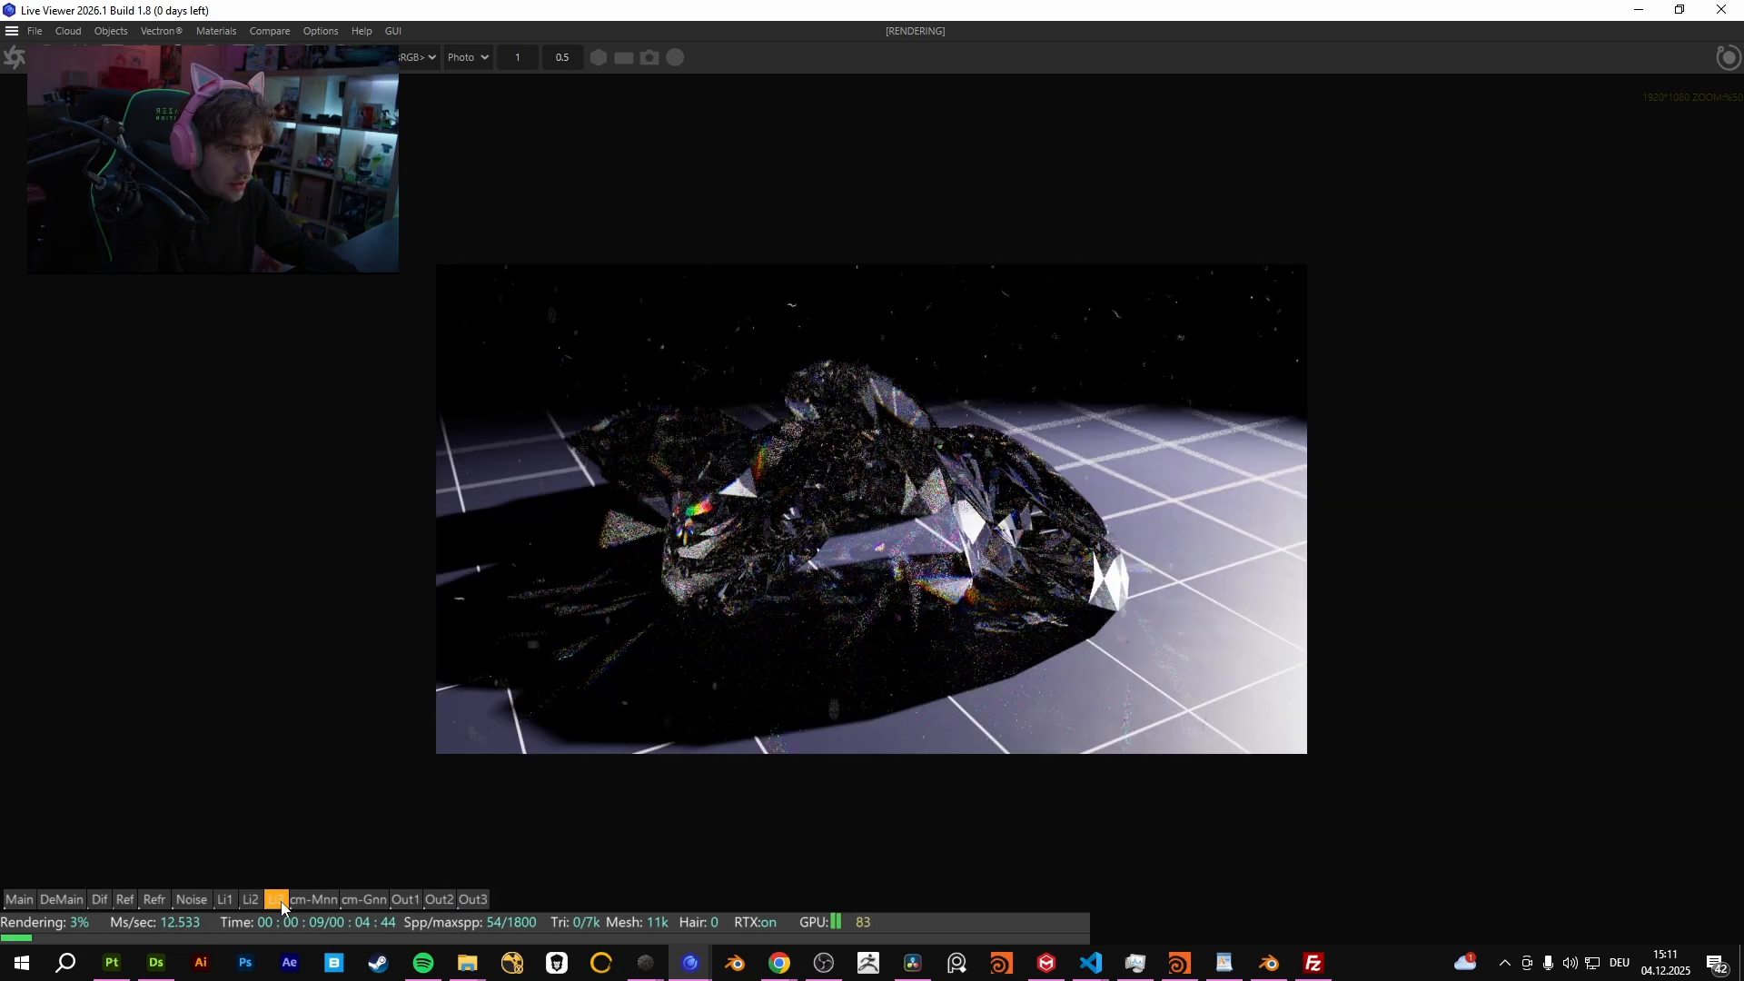
click(224, 900)
click(1679, 10)
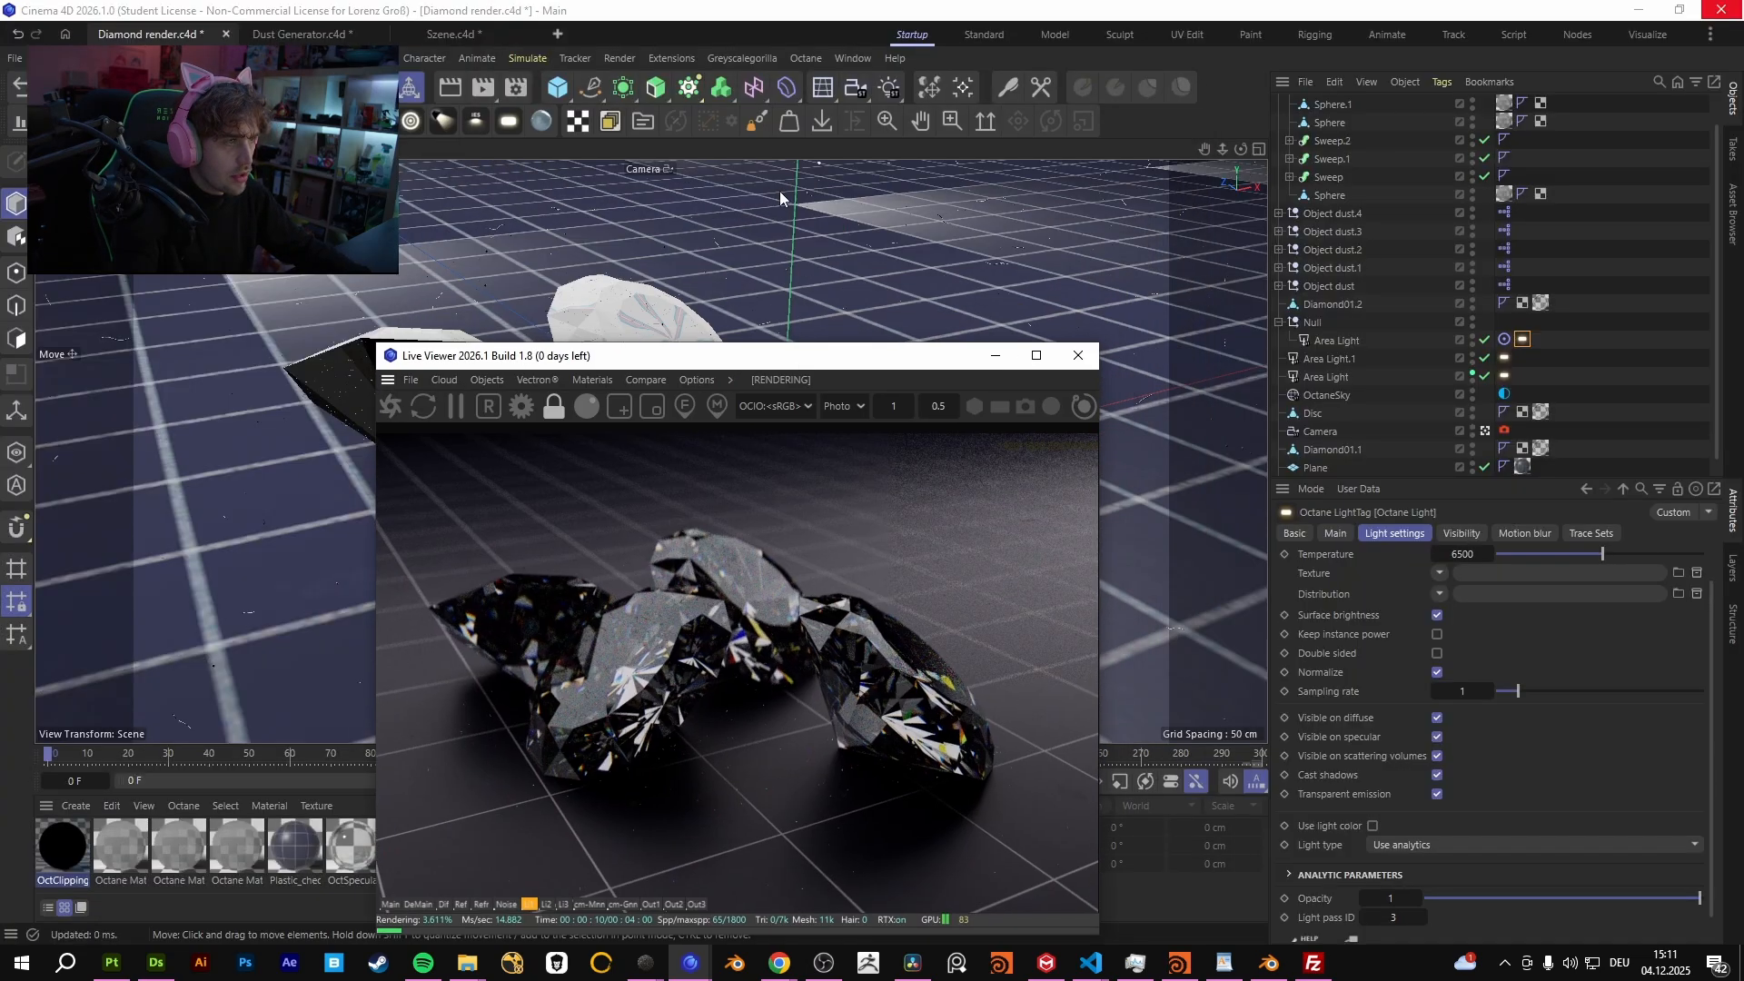
Open the render AOV manager from the render settings, review the listed light AOVs, and close it
click(515, 87)
click(773, 383)
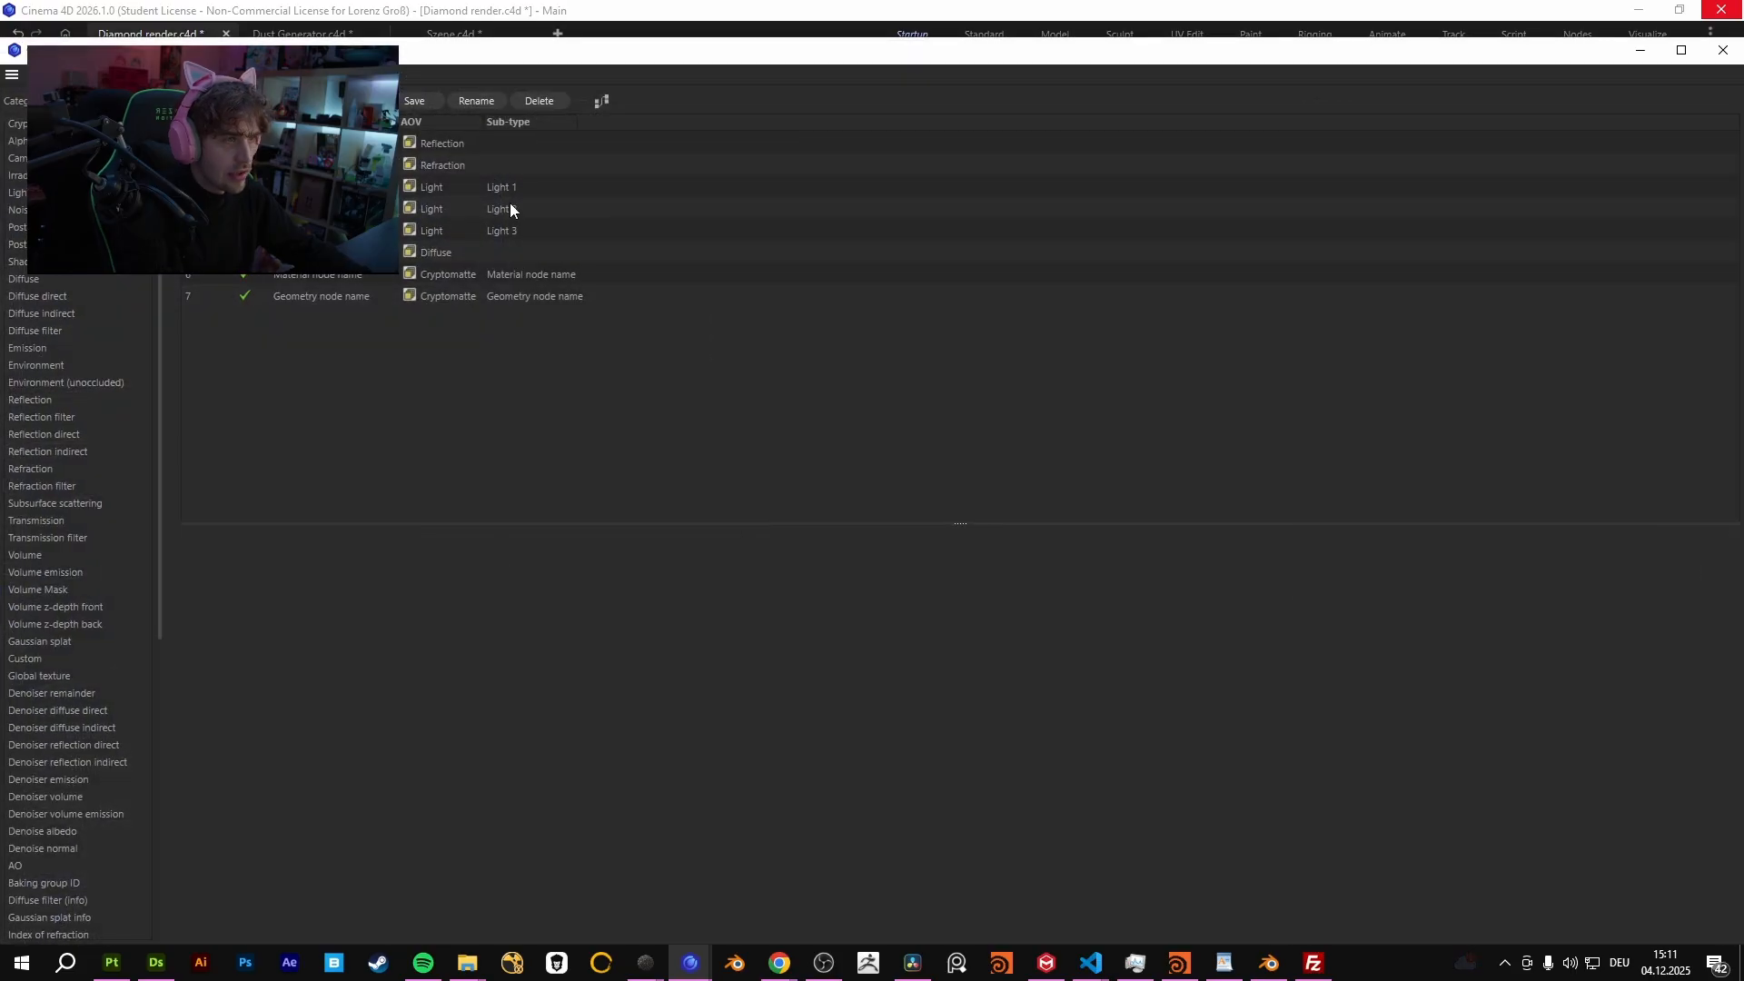
click(1723, 50)
Cycle through Out1, Out2 and Out3 in the floating Live Viewer to compare each light's denoised output
click(879, 903)
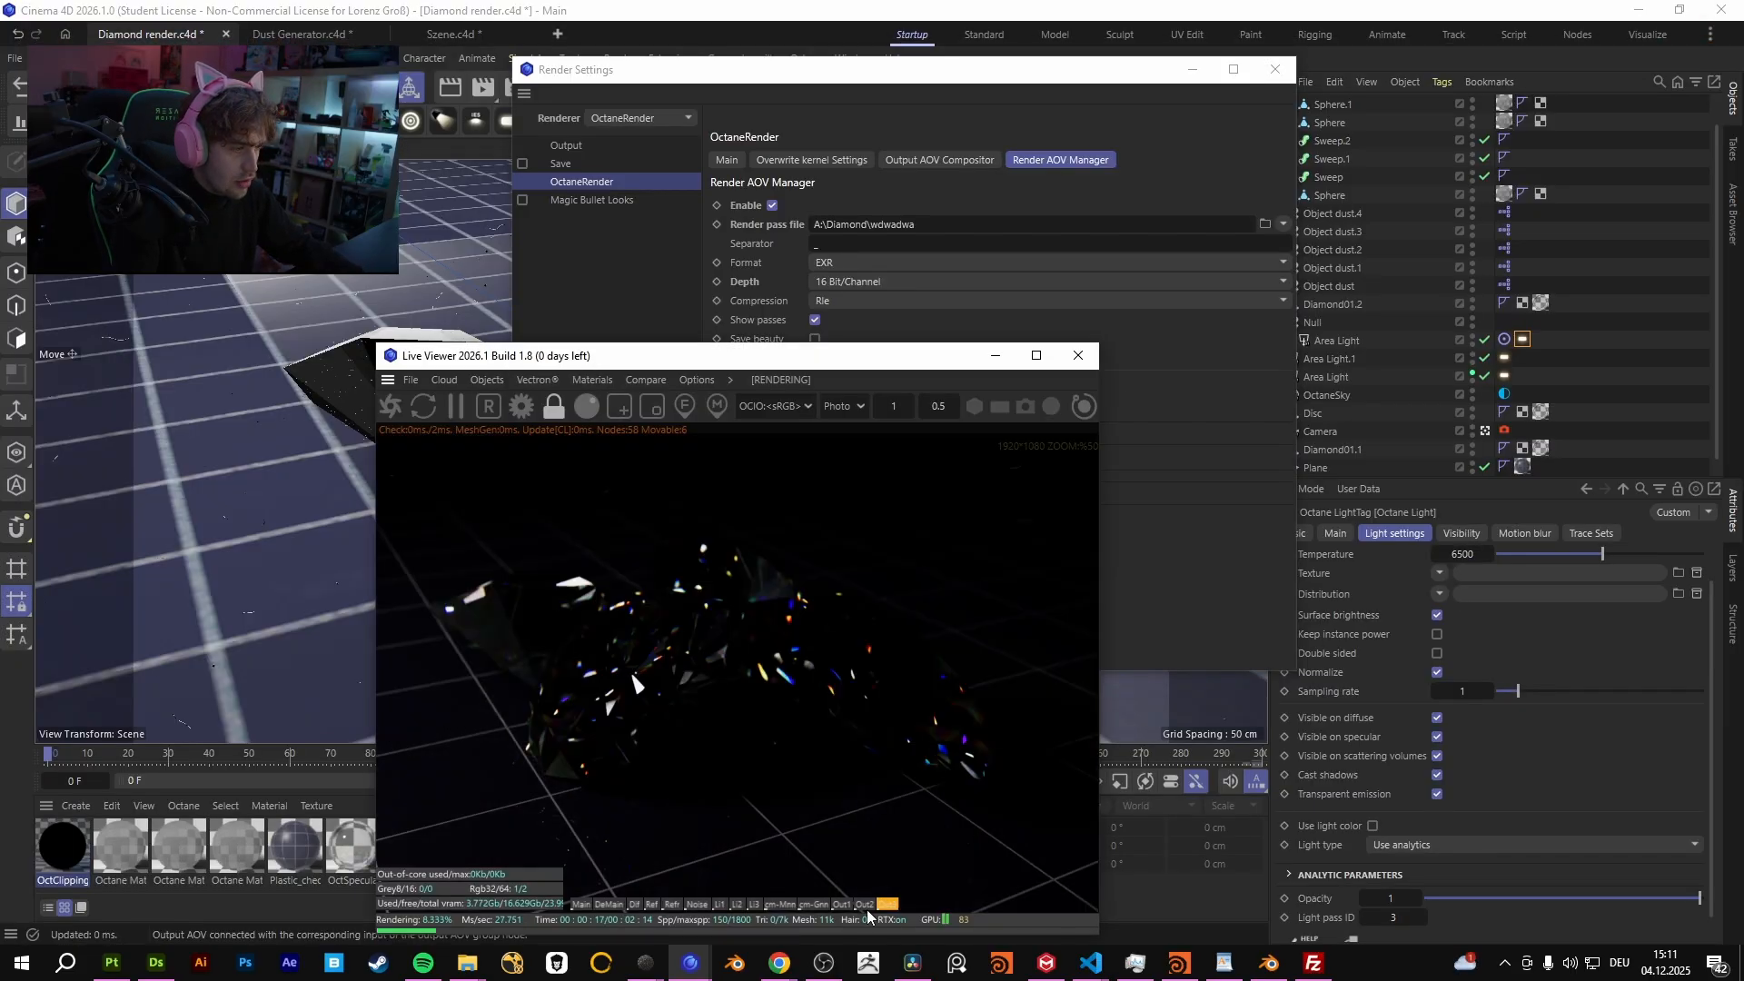
click(862, 905)
click(881, 906)
click(867, 907)
click(844, 904)
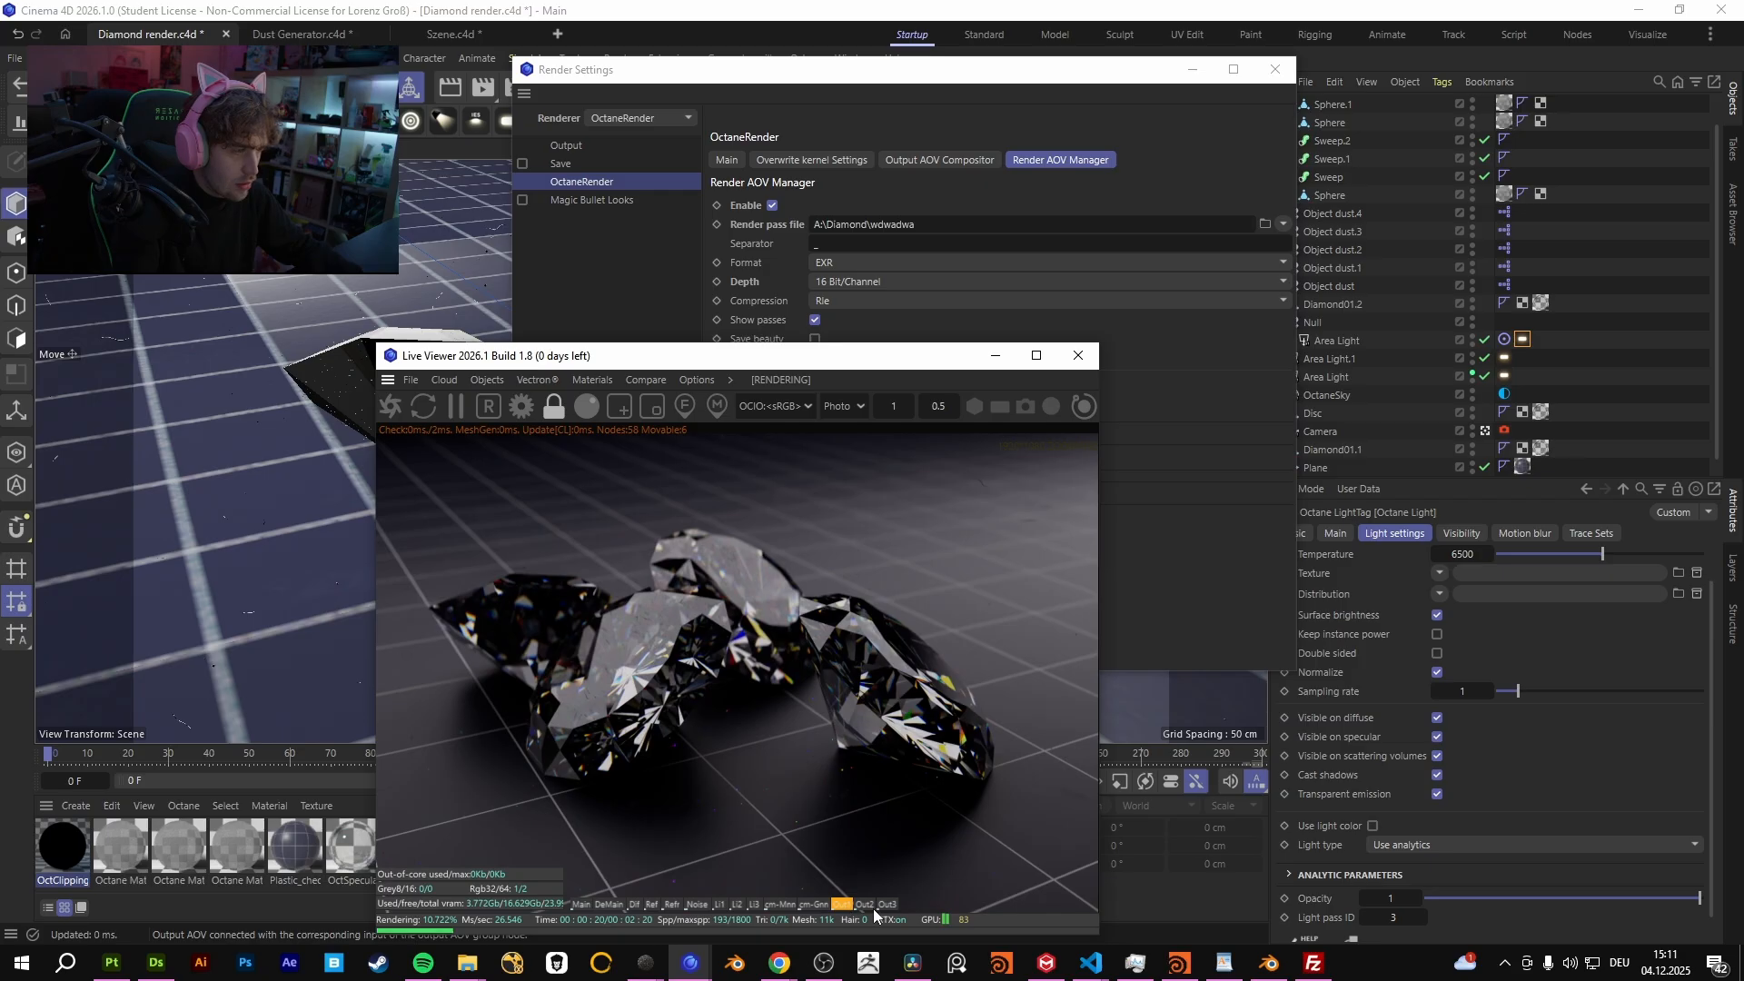
click(871, 907)
click(884, 907)
click(862, 906)
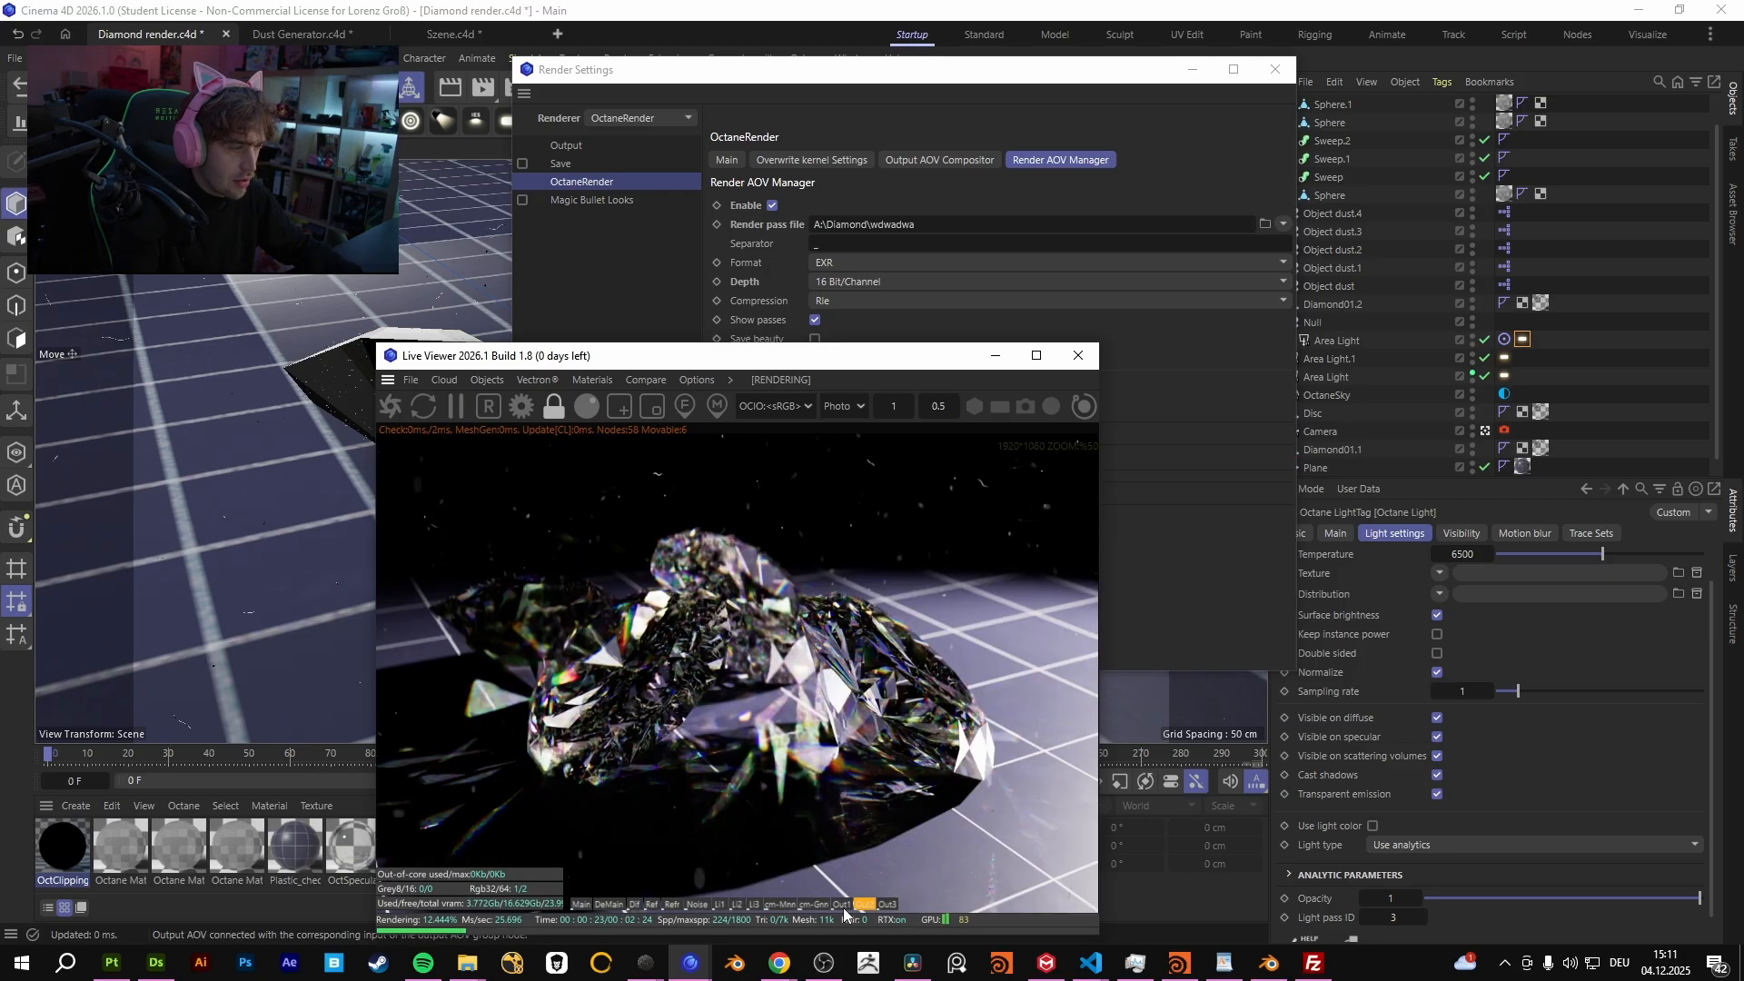
click(843, 908)
Inspect the Main pass in the maximized Live Viewer, then restore the viewer to a floating window
click(582, 905)
drag(830, 361, 942, 1)
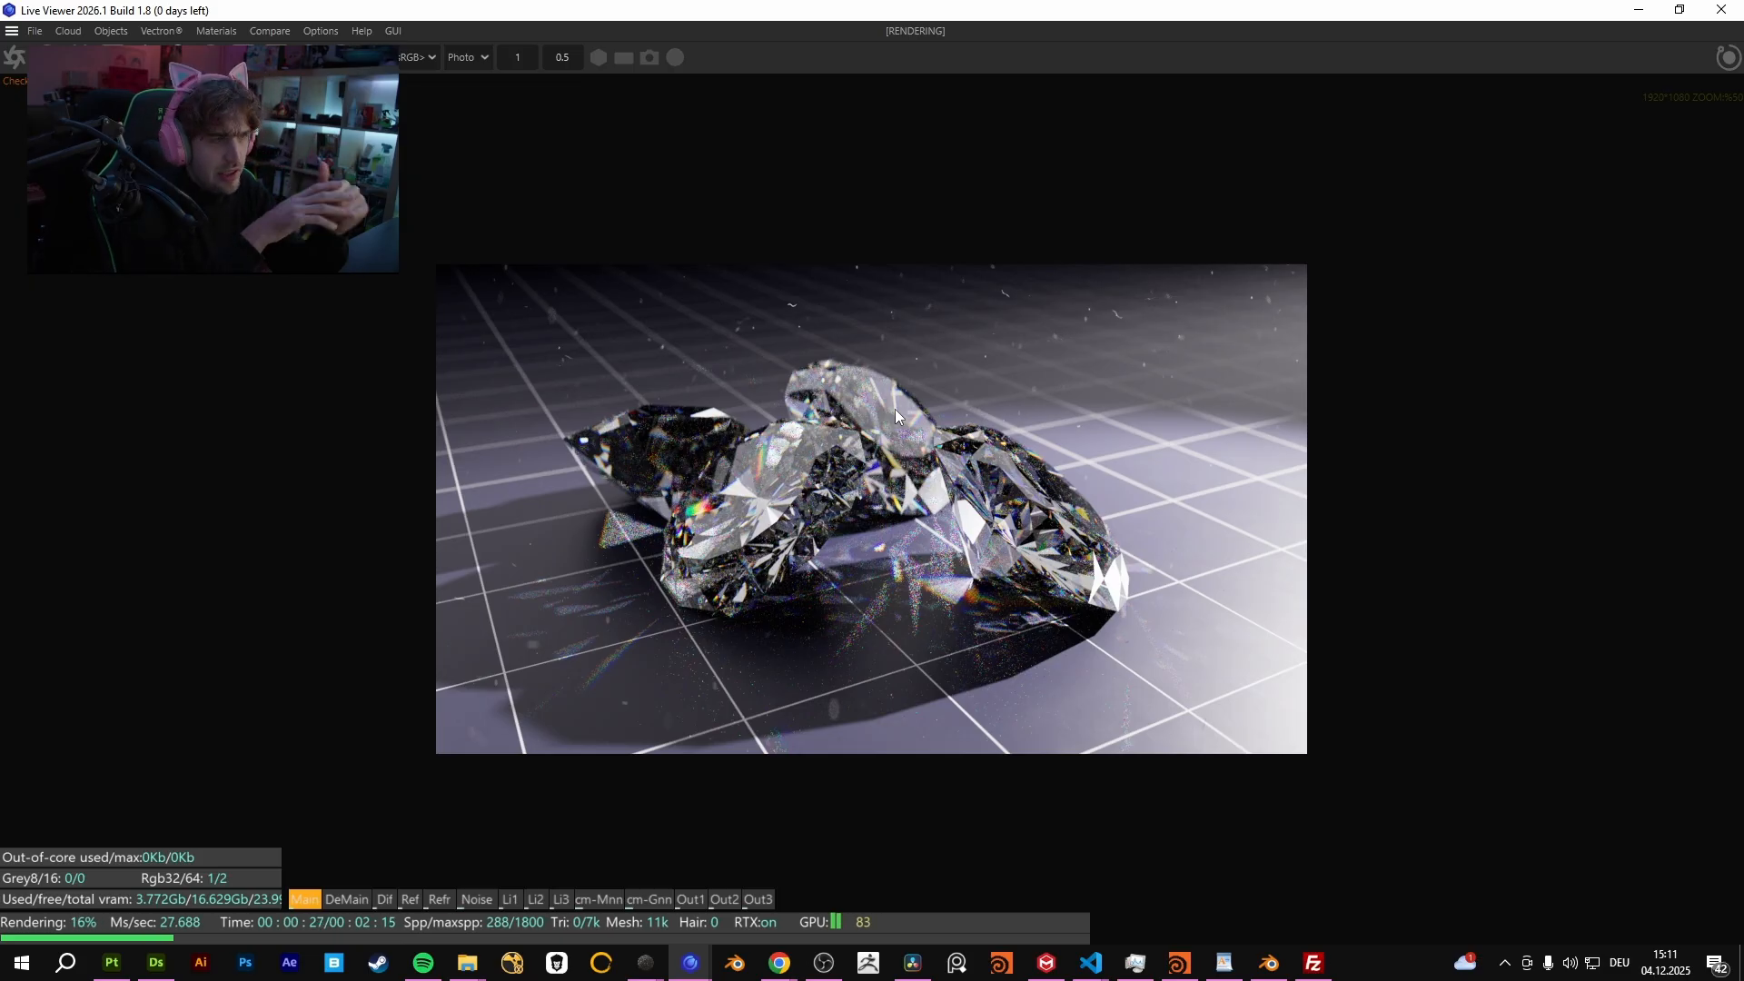
drag(1051, 5, 950, 393)
Try adding a Light AOV in the render AOV manager after searching the available types for "light", and delete it again
click(817, 373)
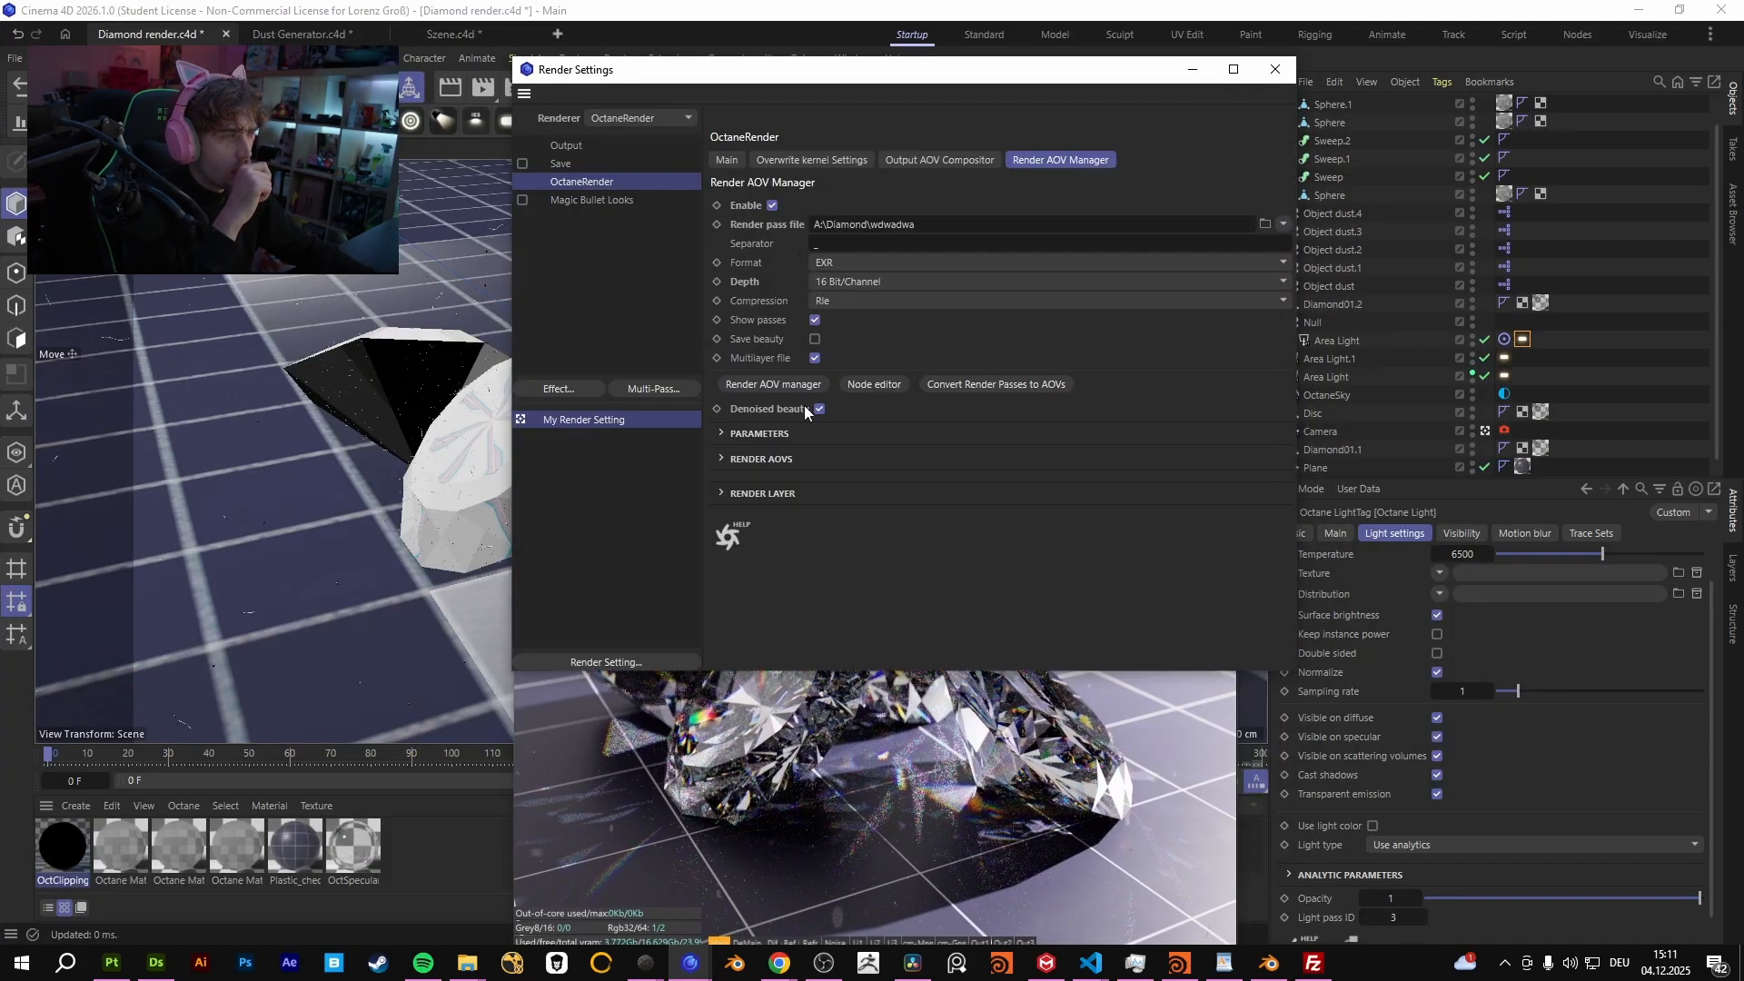
click(781, 384)
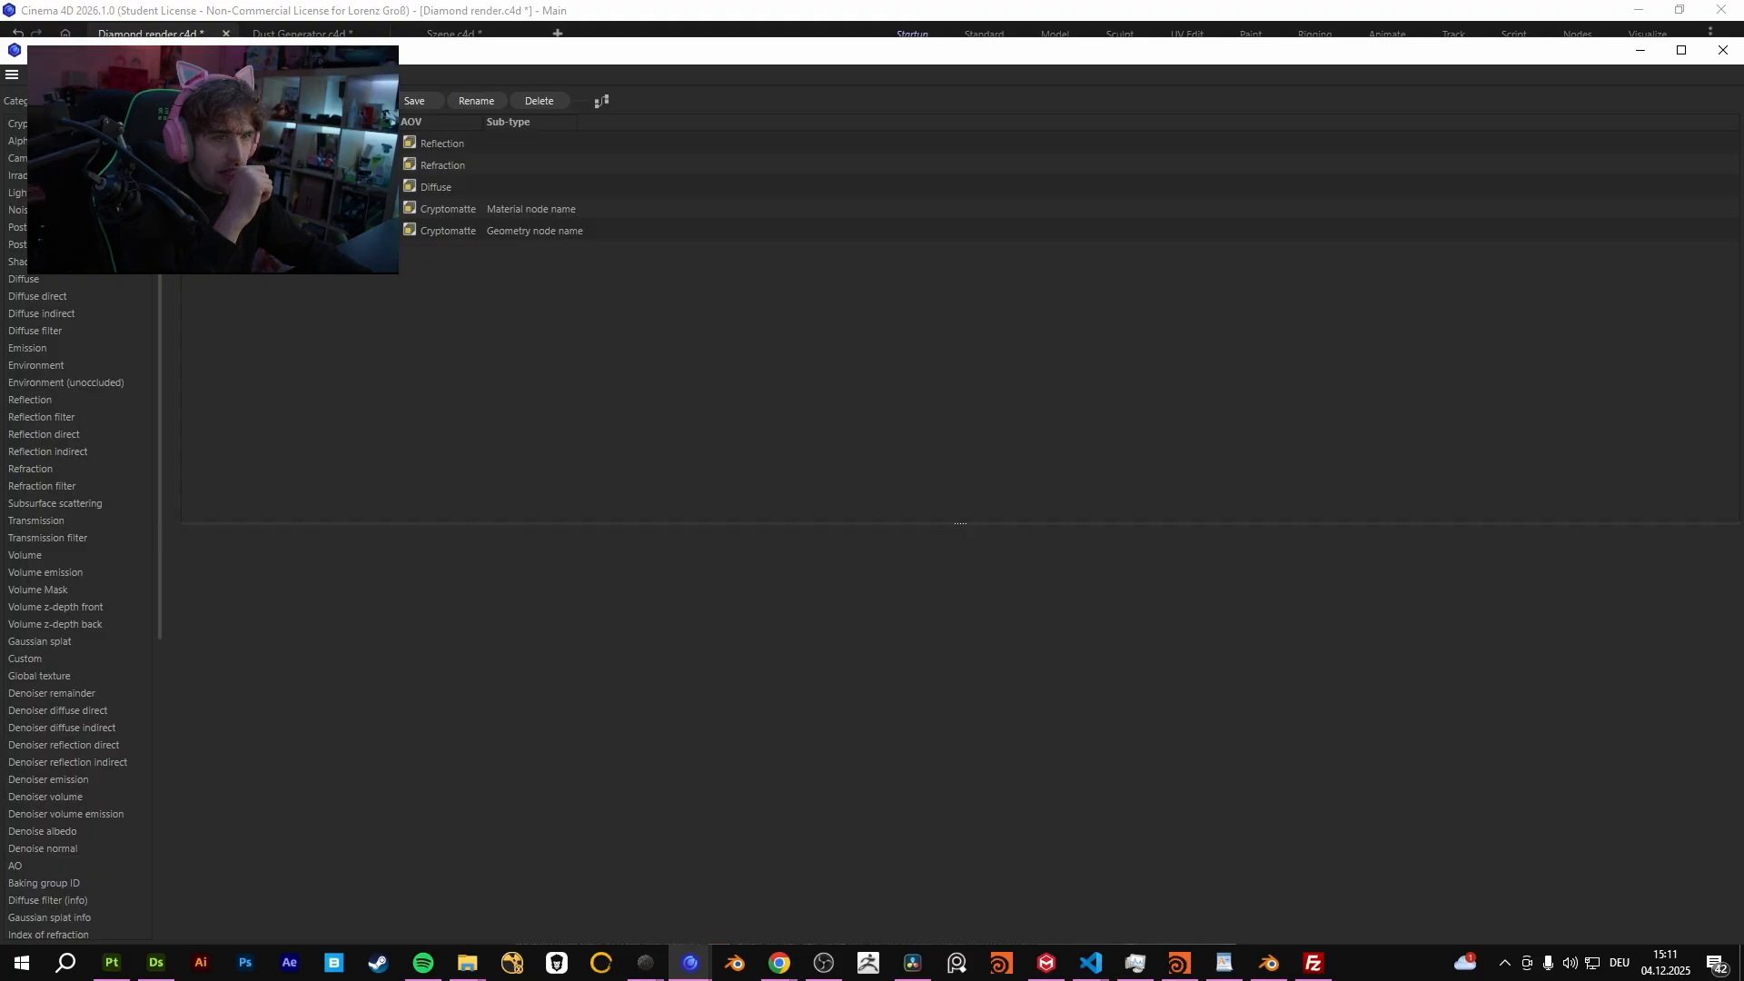
text(light)
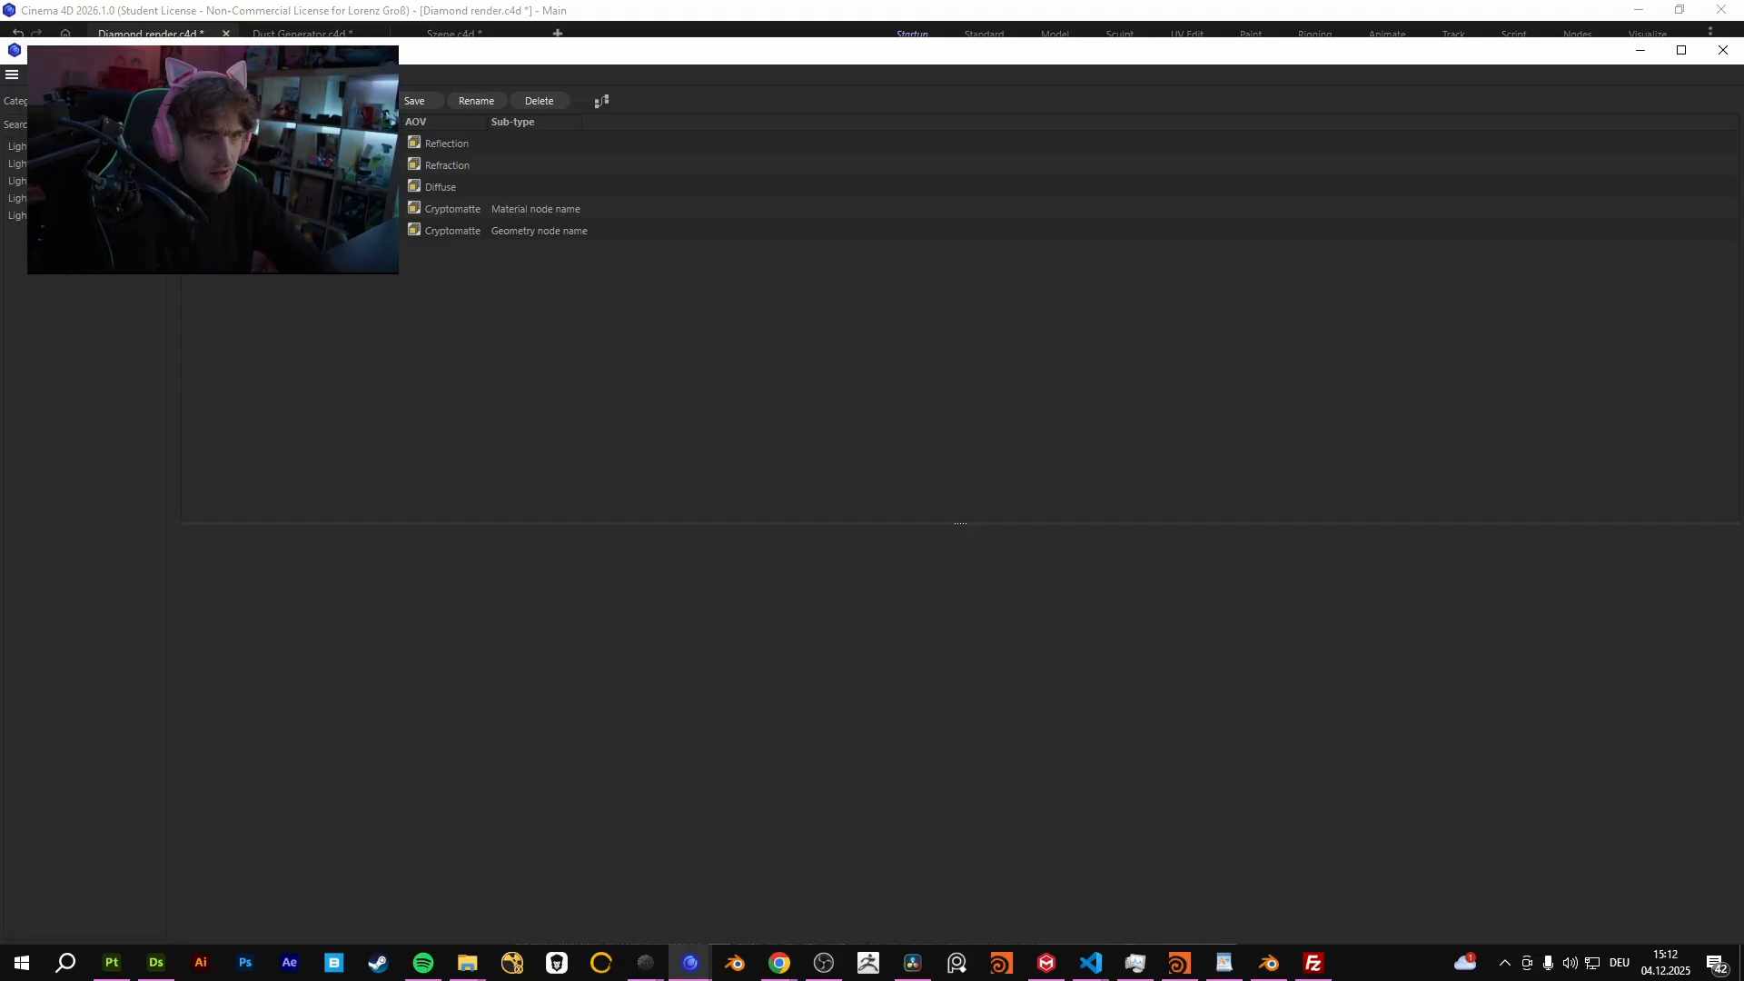
double_click(20, 181)
click(511, 255)
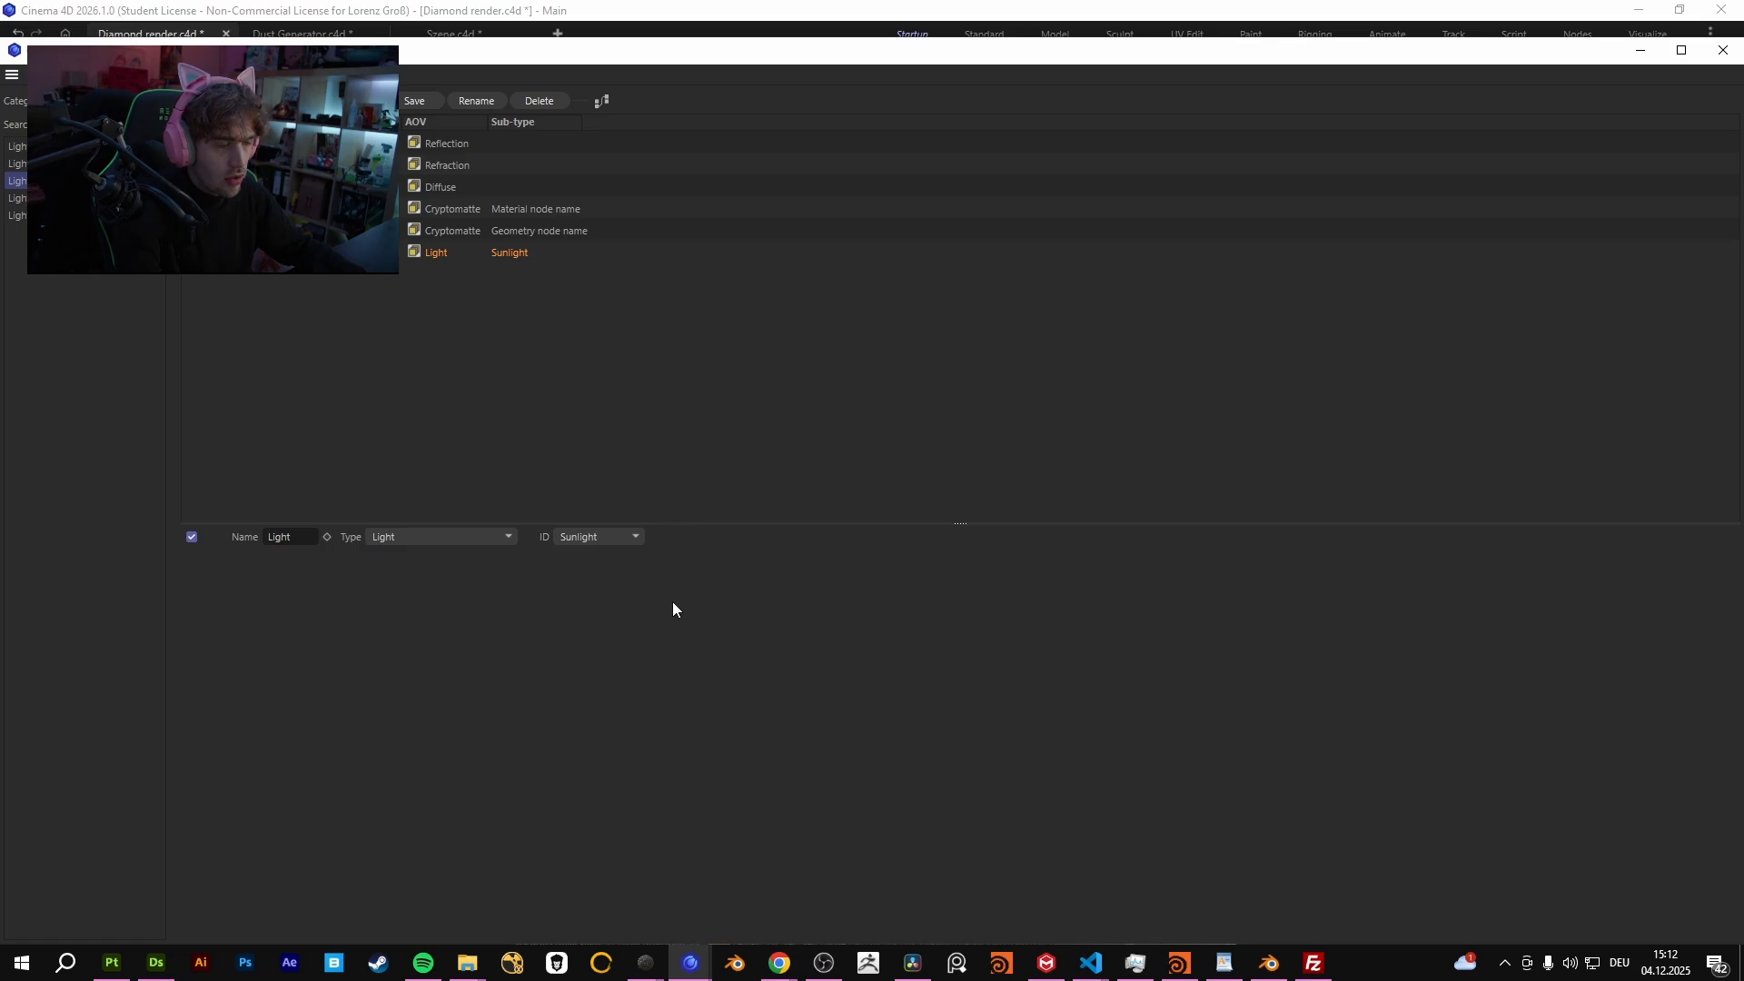
key(Delete)
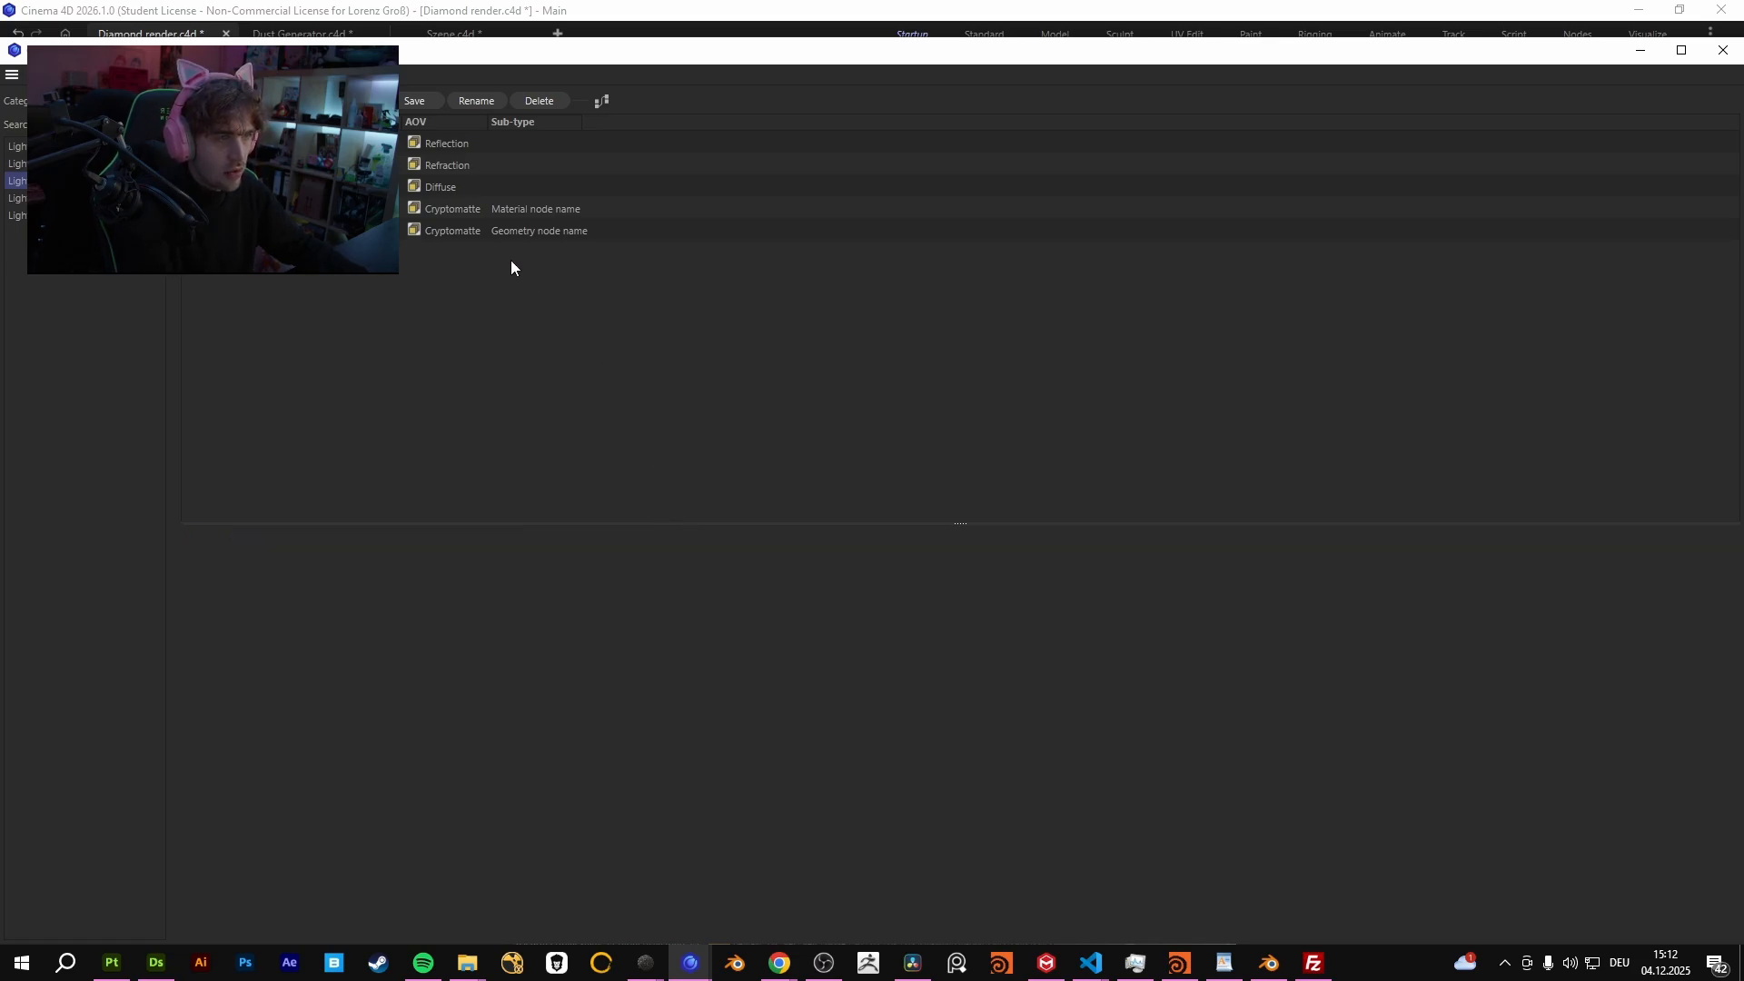
click(1681, 50)
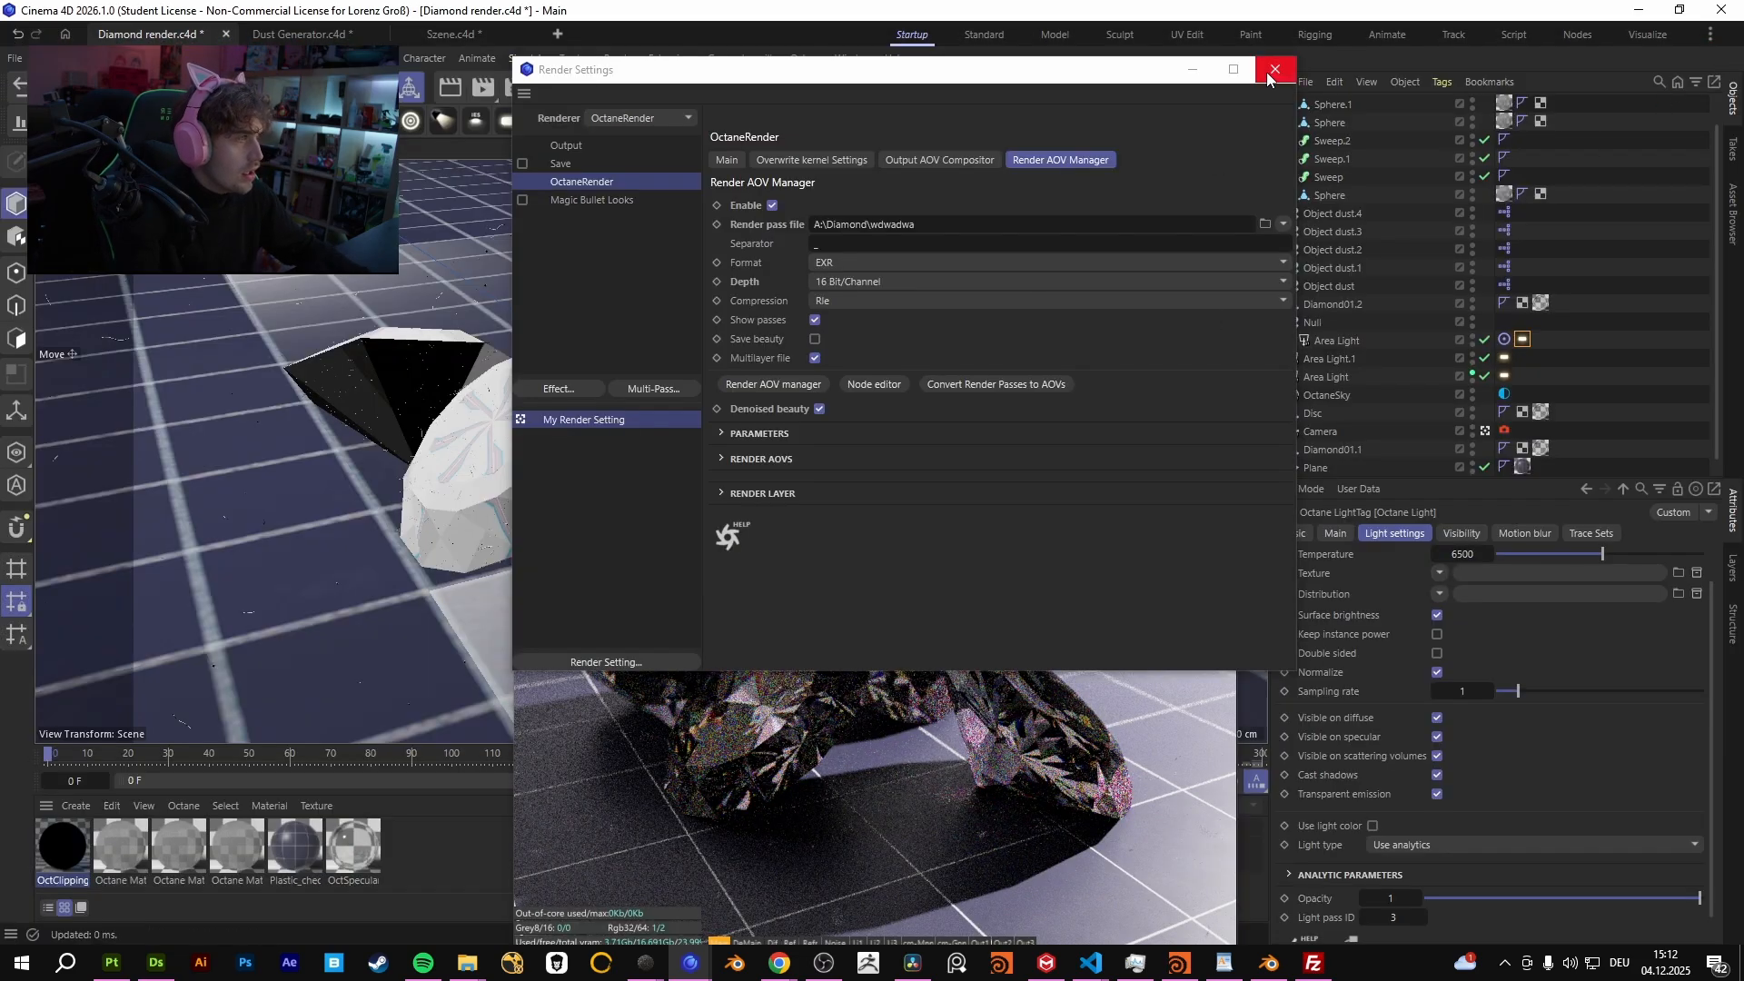
Close the render settings and the Live Viewer to return to the full scene view
click(1271, 67)
drag(1009, 408, 1000, 106)
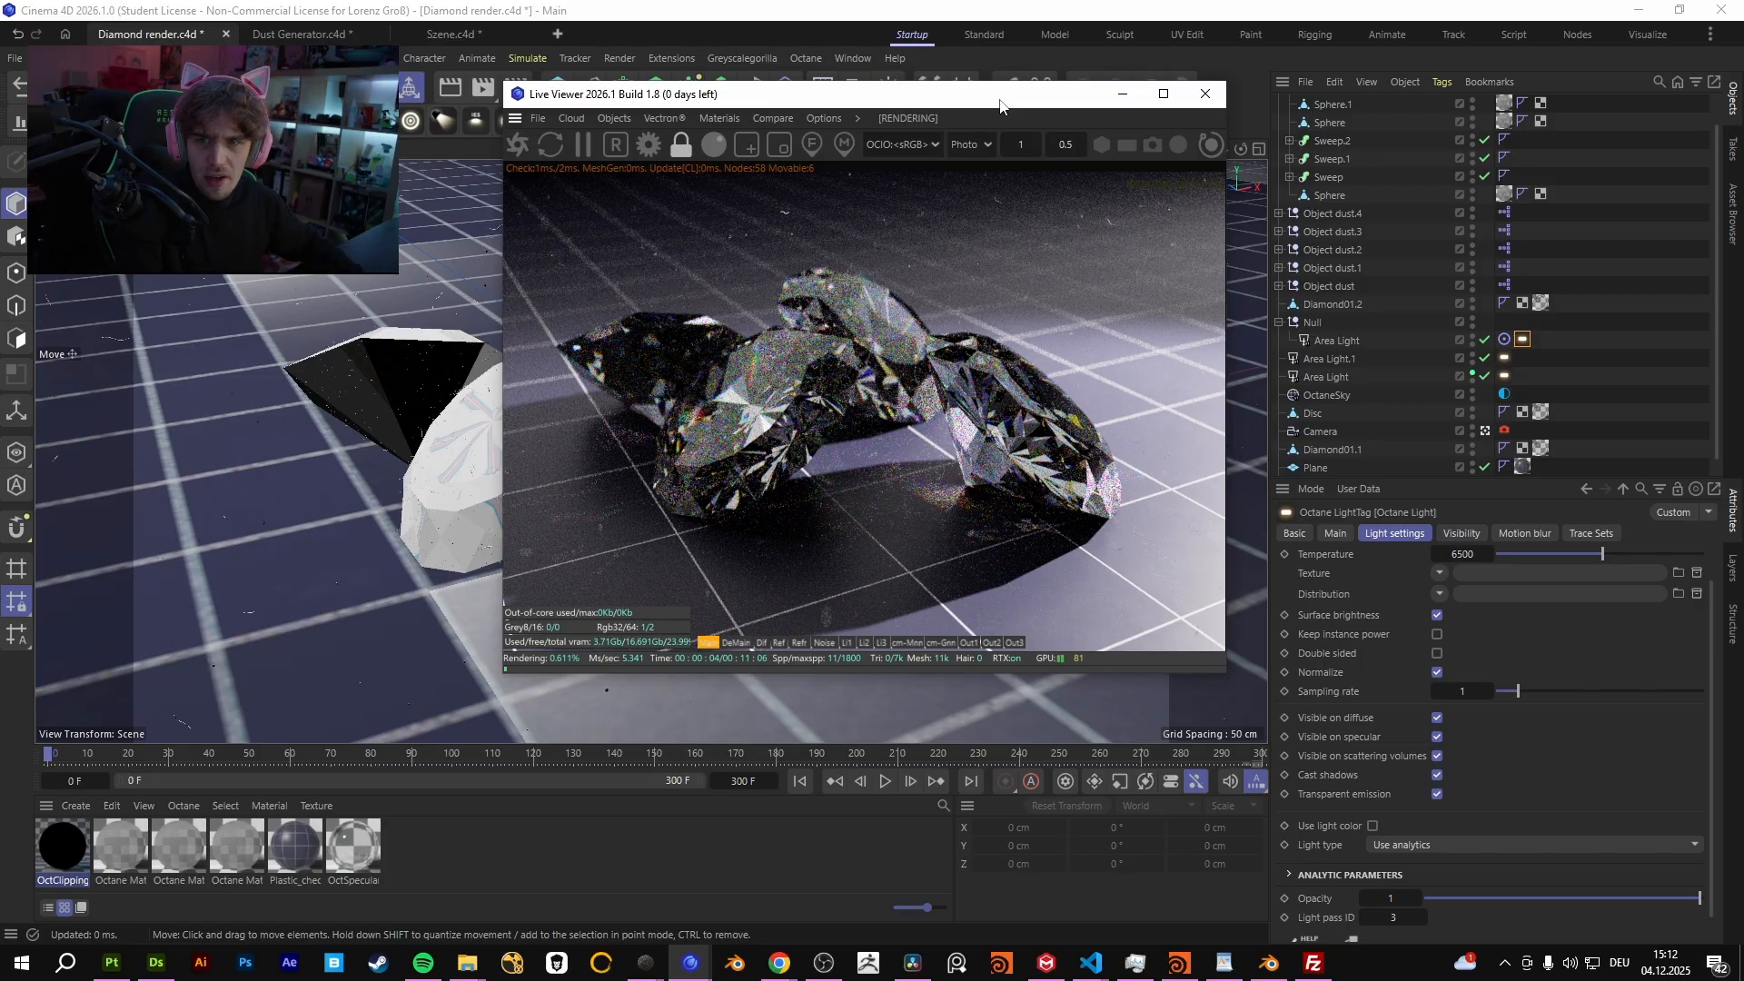
drag(1000, 105, 912, 164)
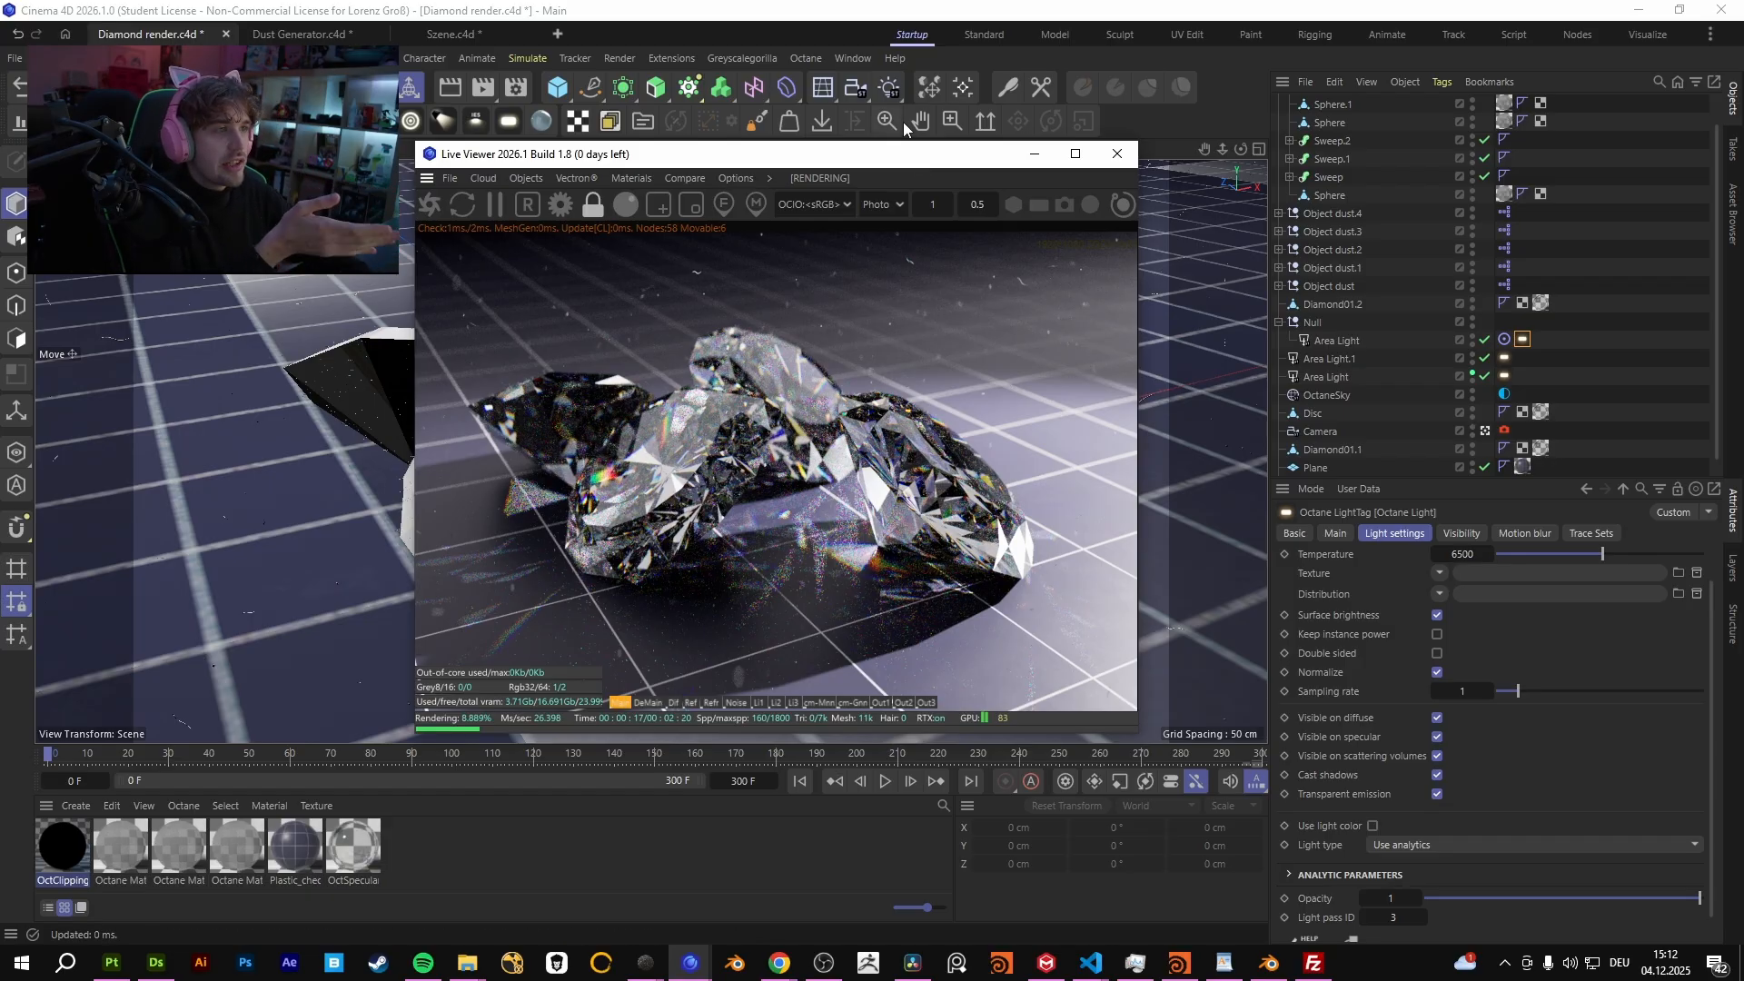
click(1116, 154)
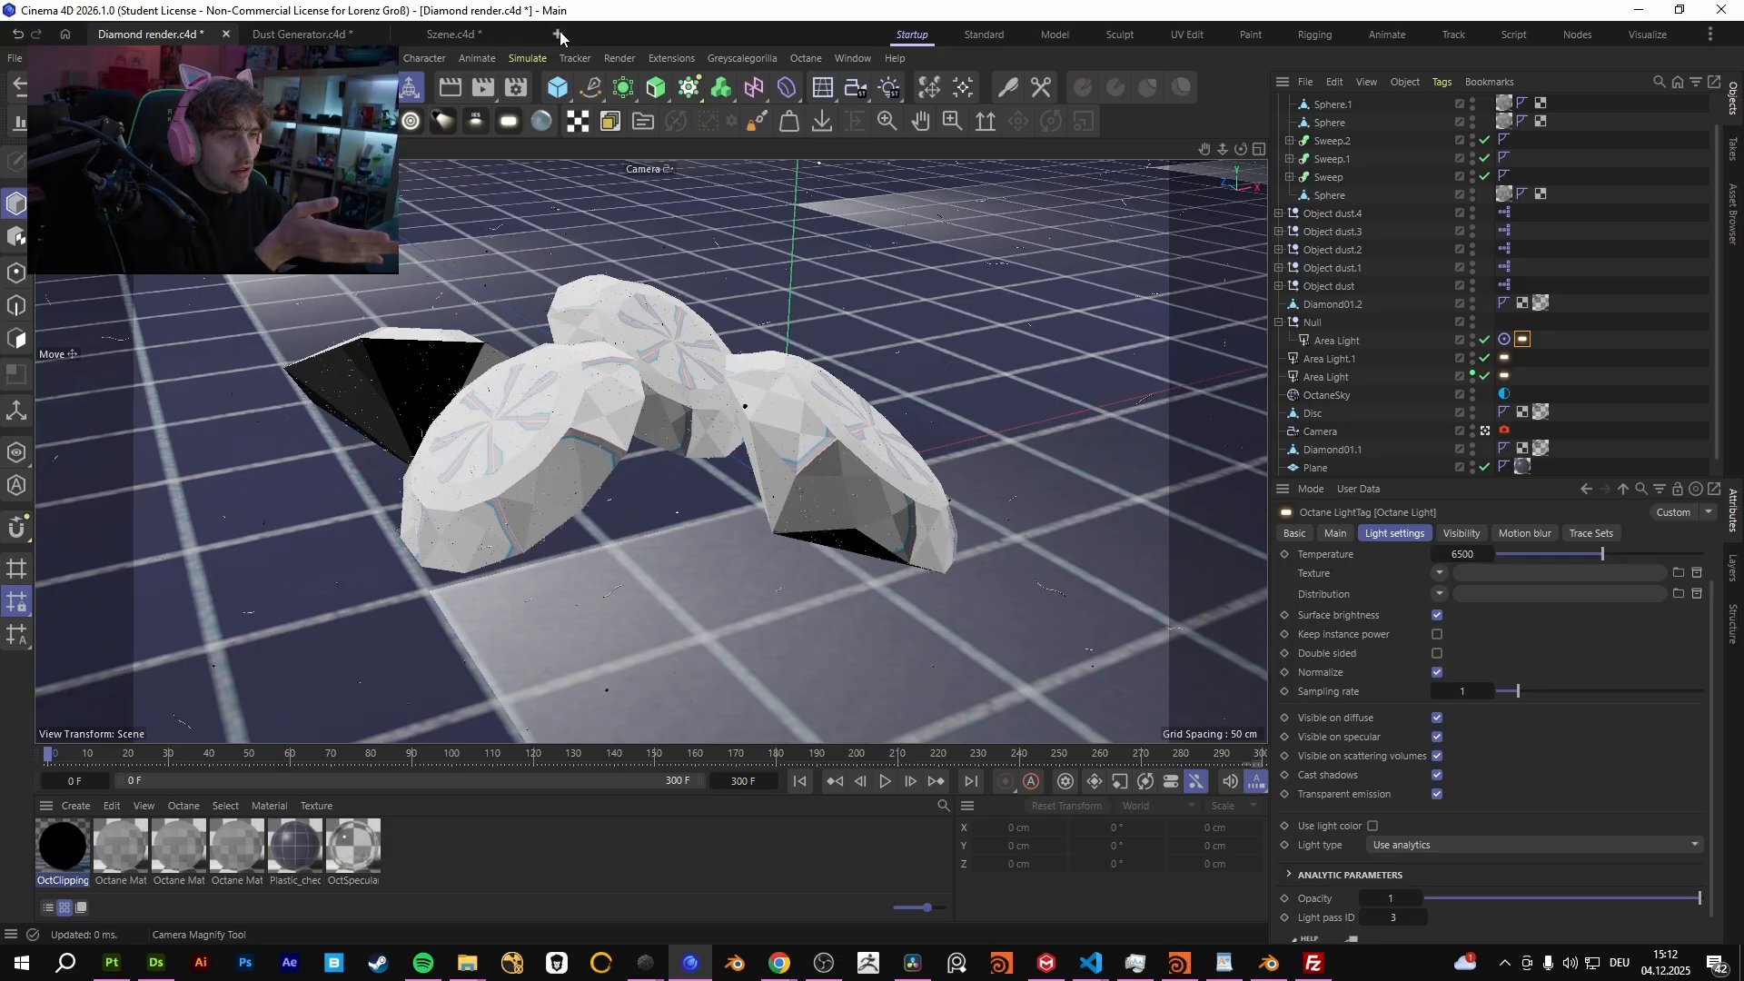
Create a new project and bring up the AOV options of its Redshift render settings in Advanced mode
click(557, 34)
key(ctrl+b)
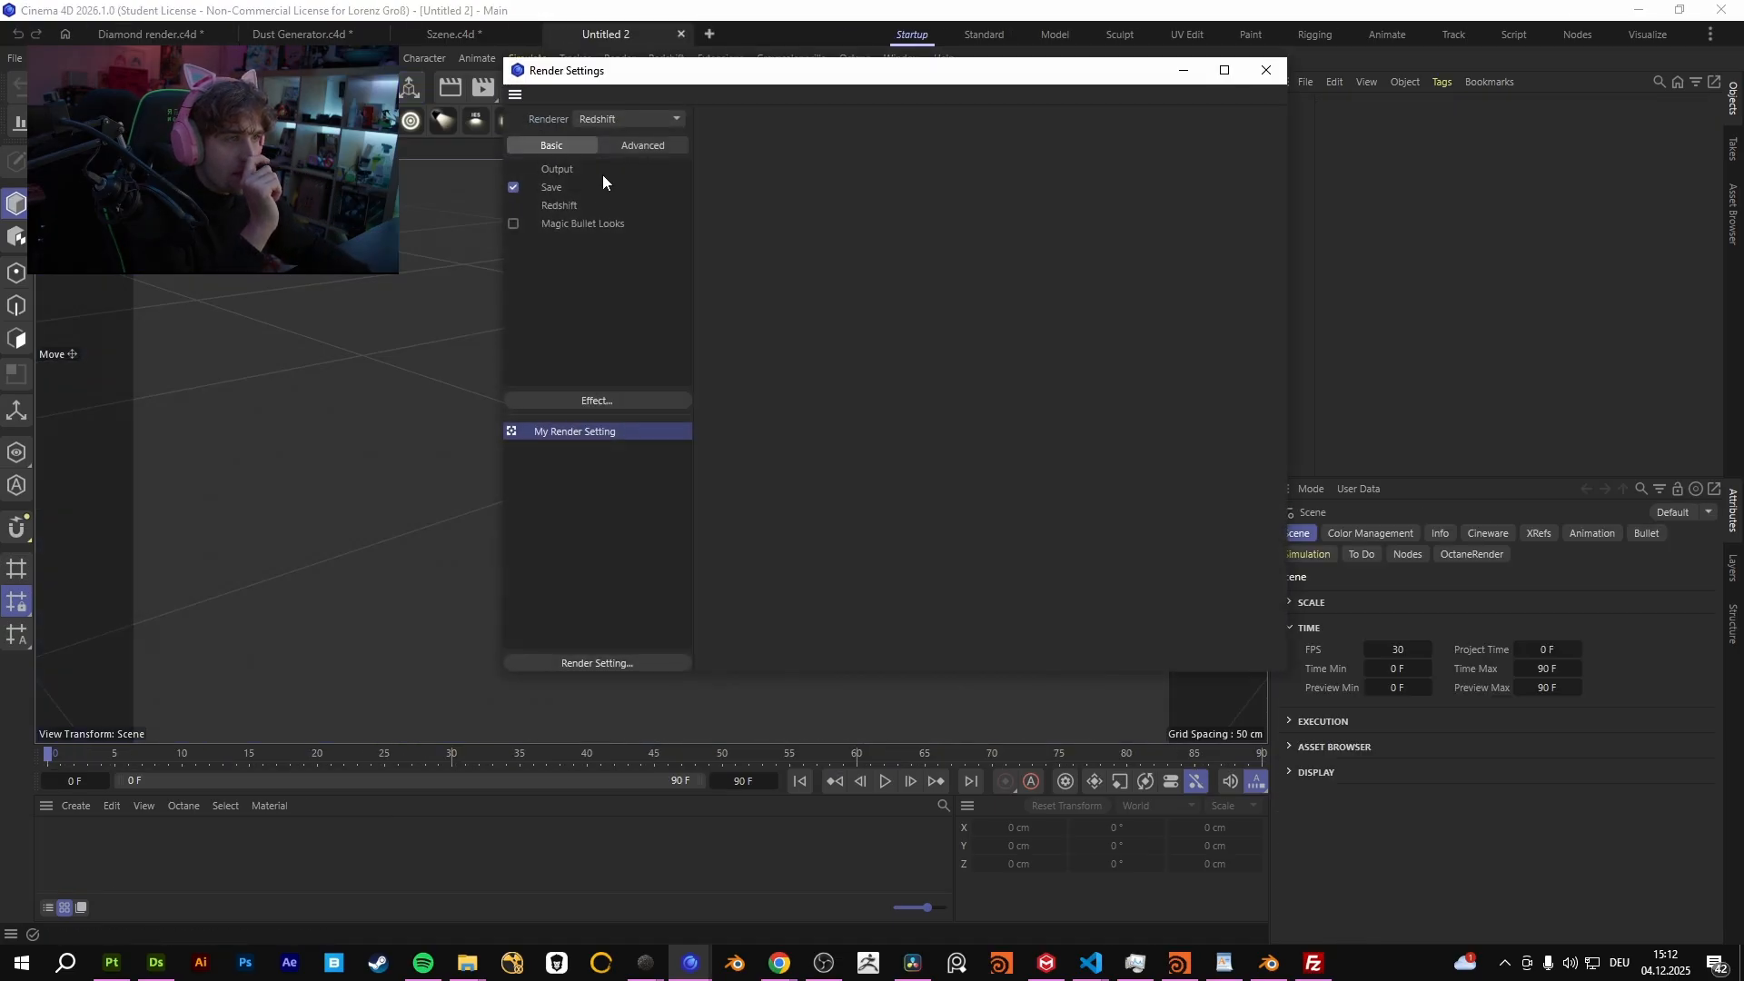
click(640, 146)
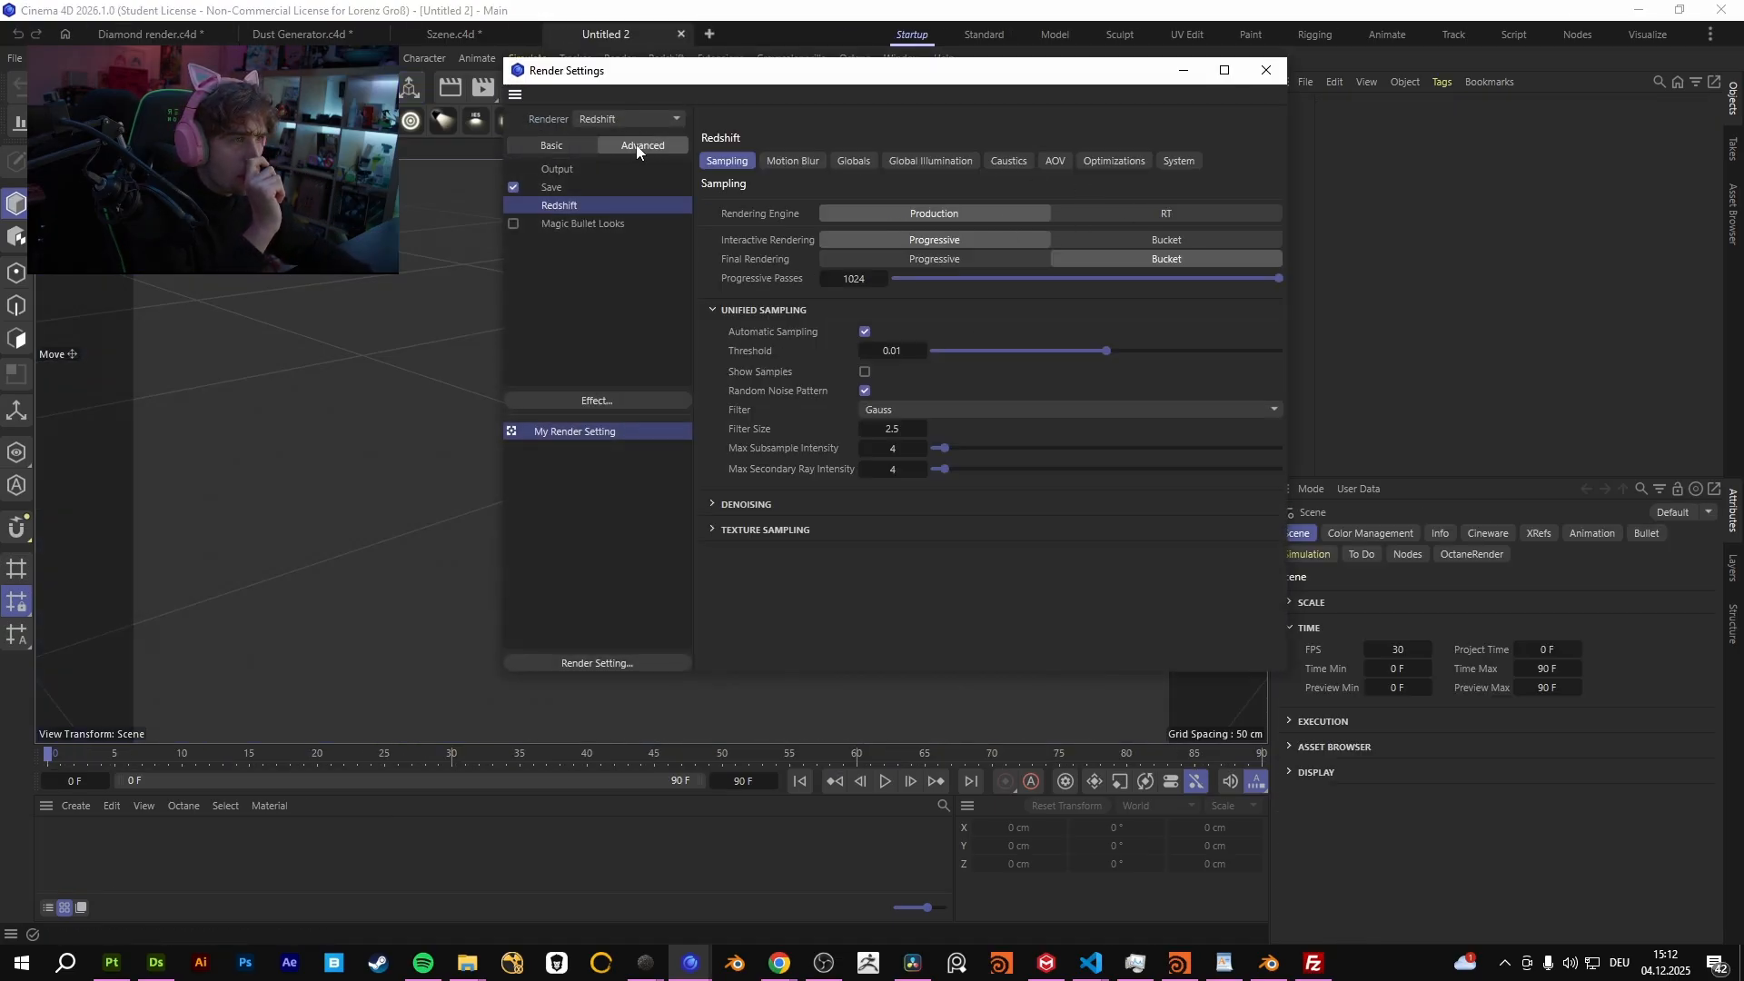
click(1165, 161)
click(1113, 161)
click(1055, 161)
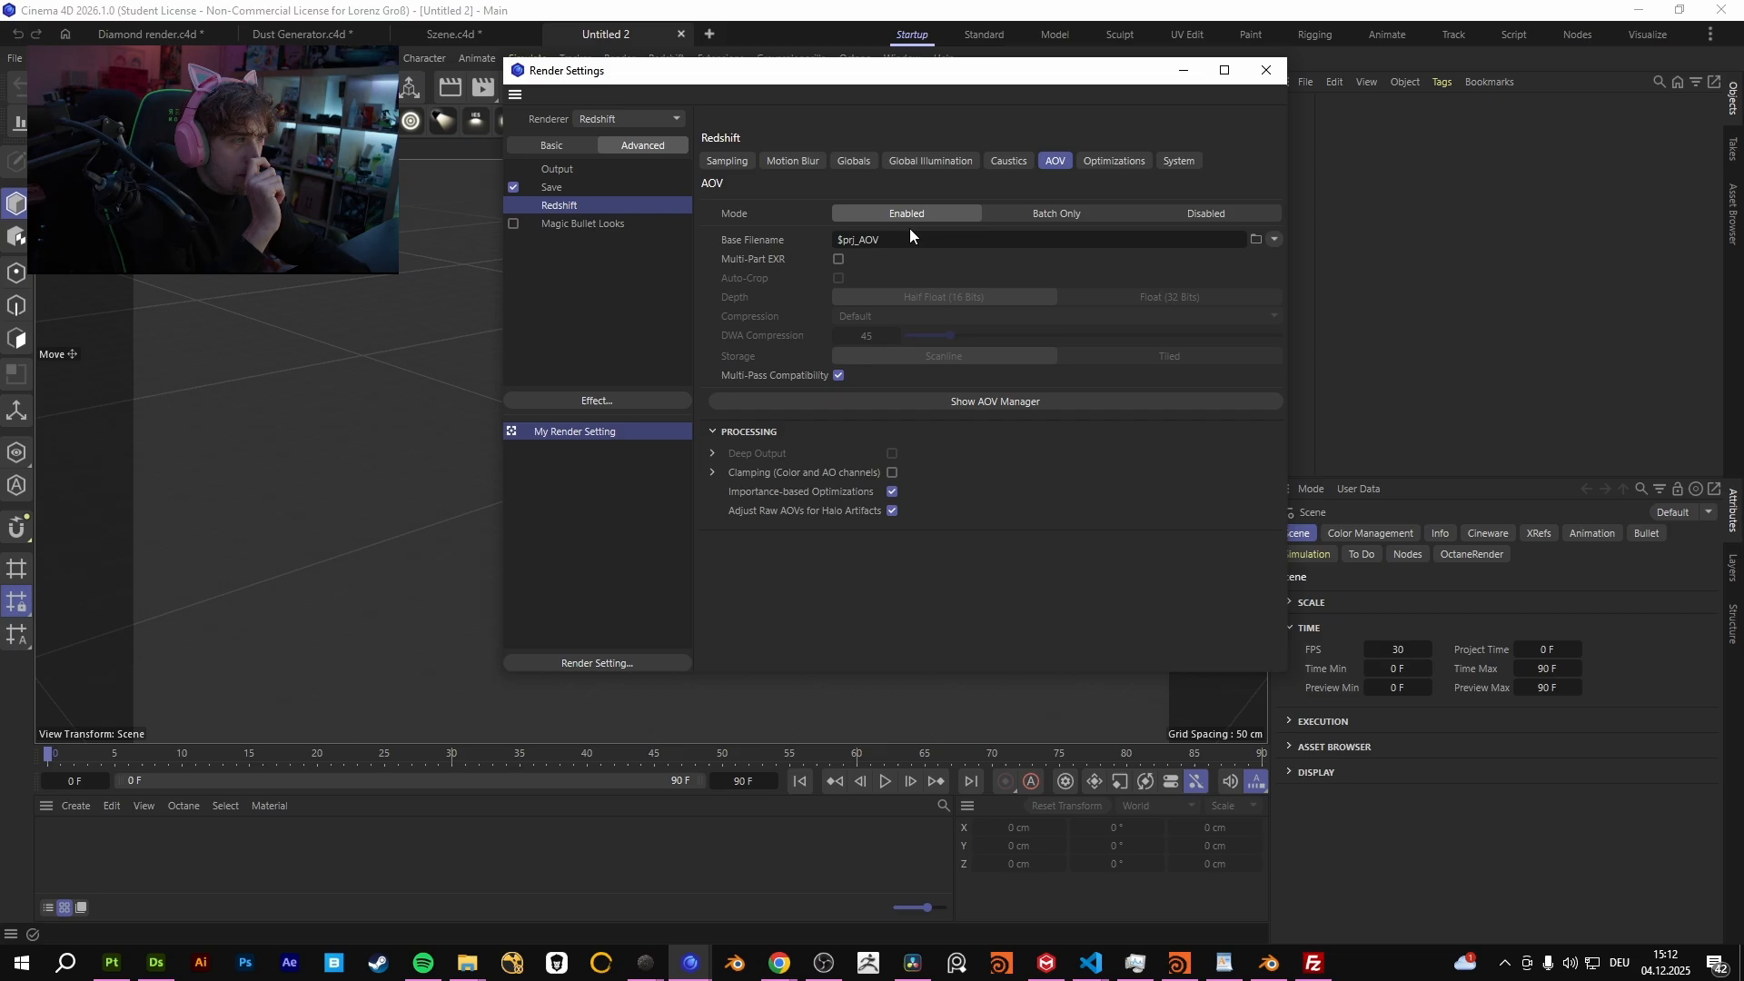
Add a Beauty AOV in the RS AOV Manager, with Denoise and All Light Groups enabled
click(990, 400)
drag(439, 249, 650, 276)
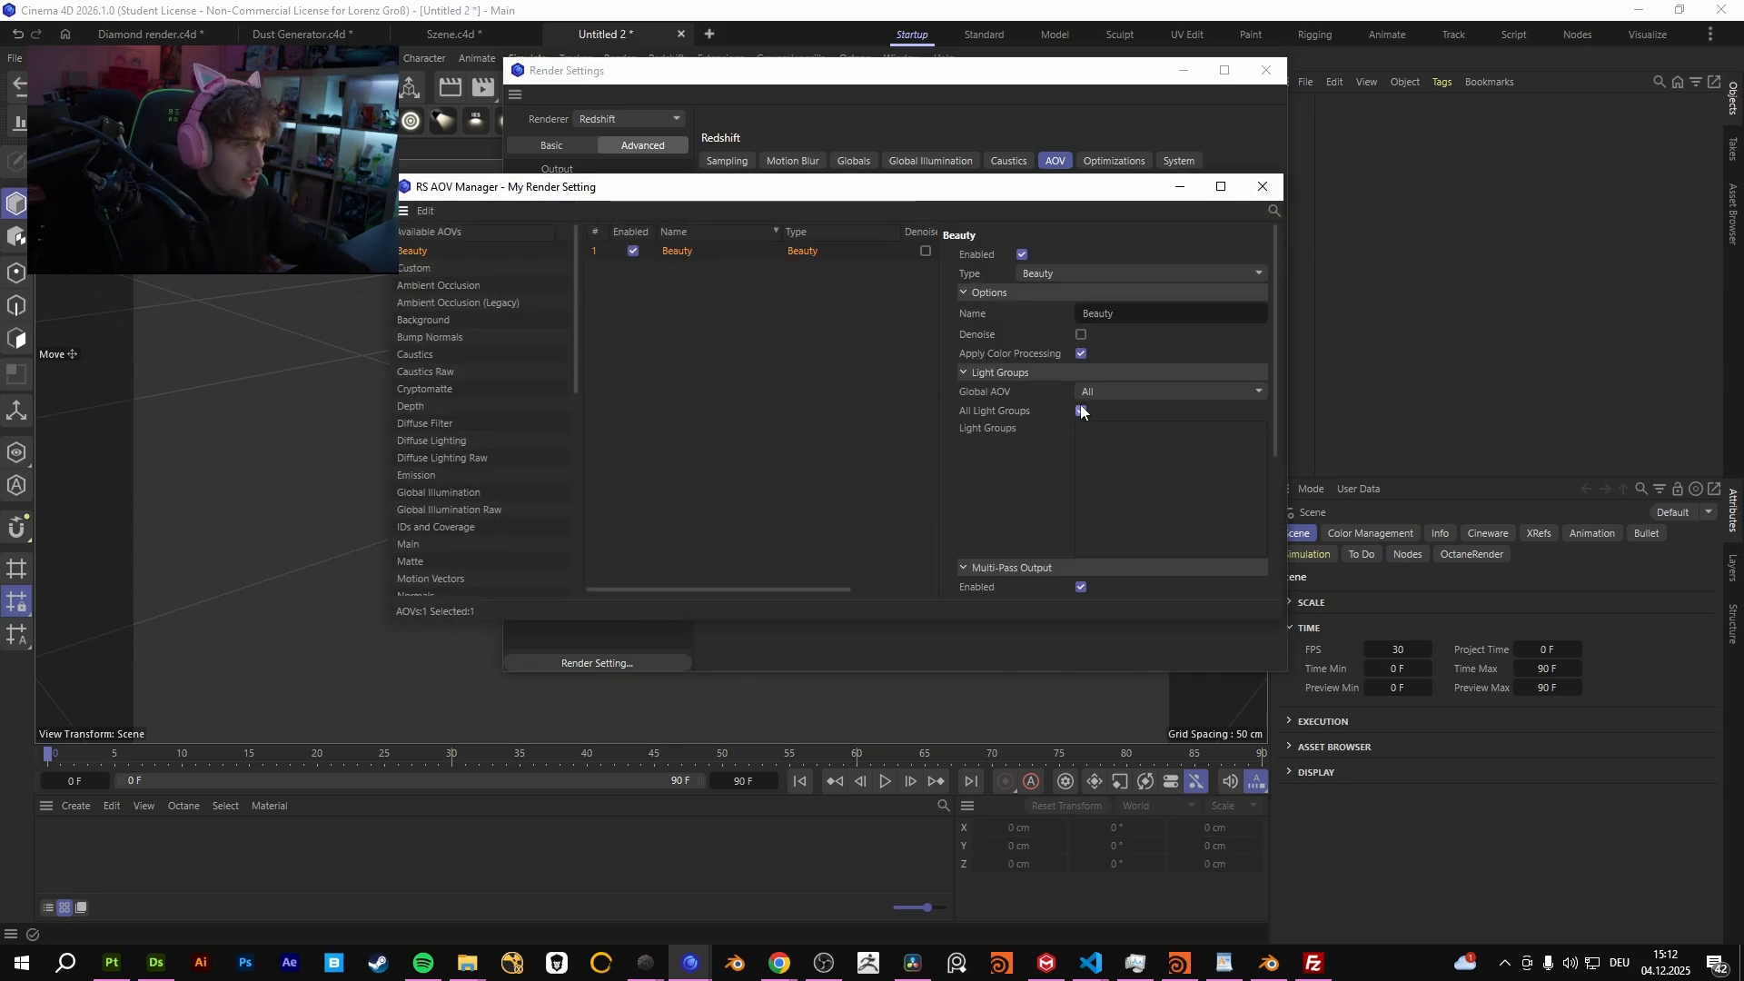
click(1081, 410)
click(1081, 335)
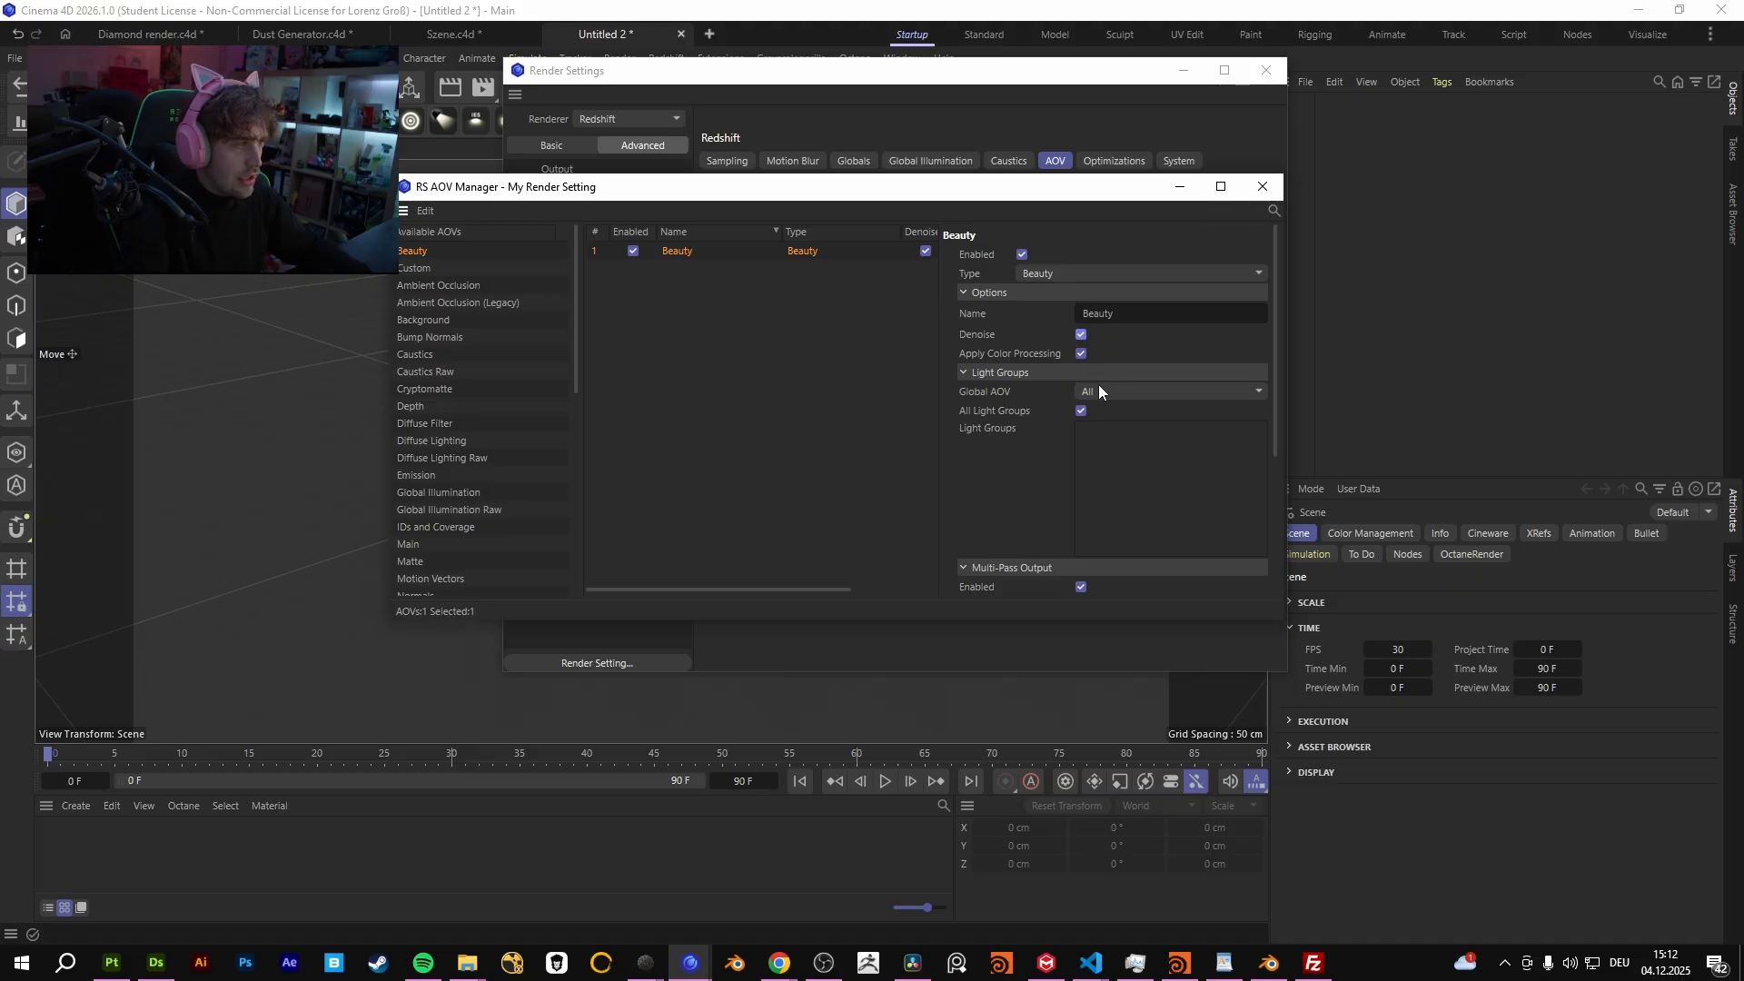
Close the render settings, keeping the RS AOV Manager open, and add a Redshift area light to the scene
drag(1086, 186, 833, 179)
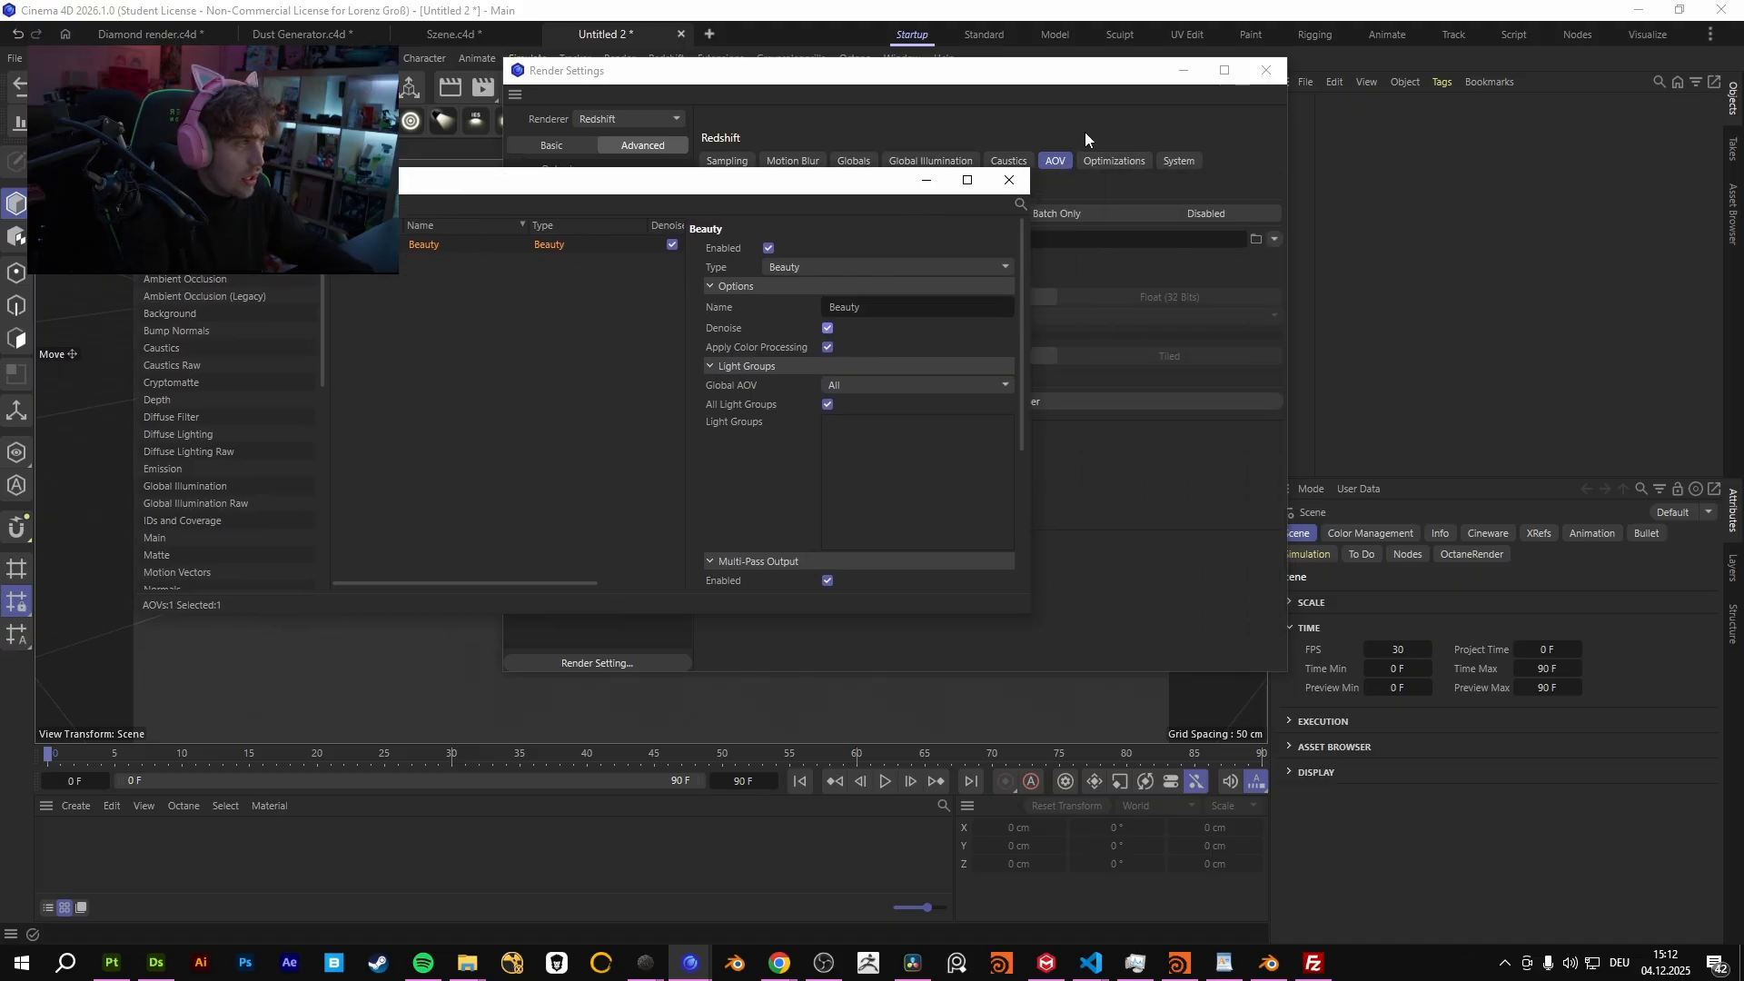
click(1265, 70)
click(676, 58)
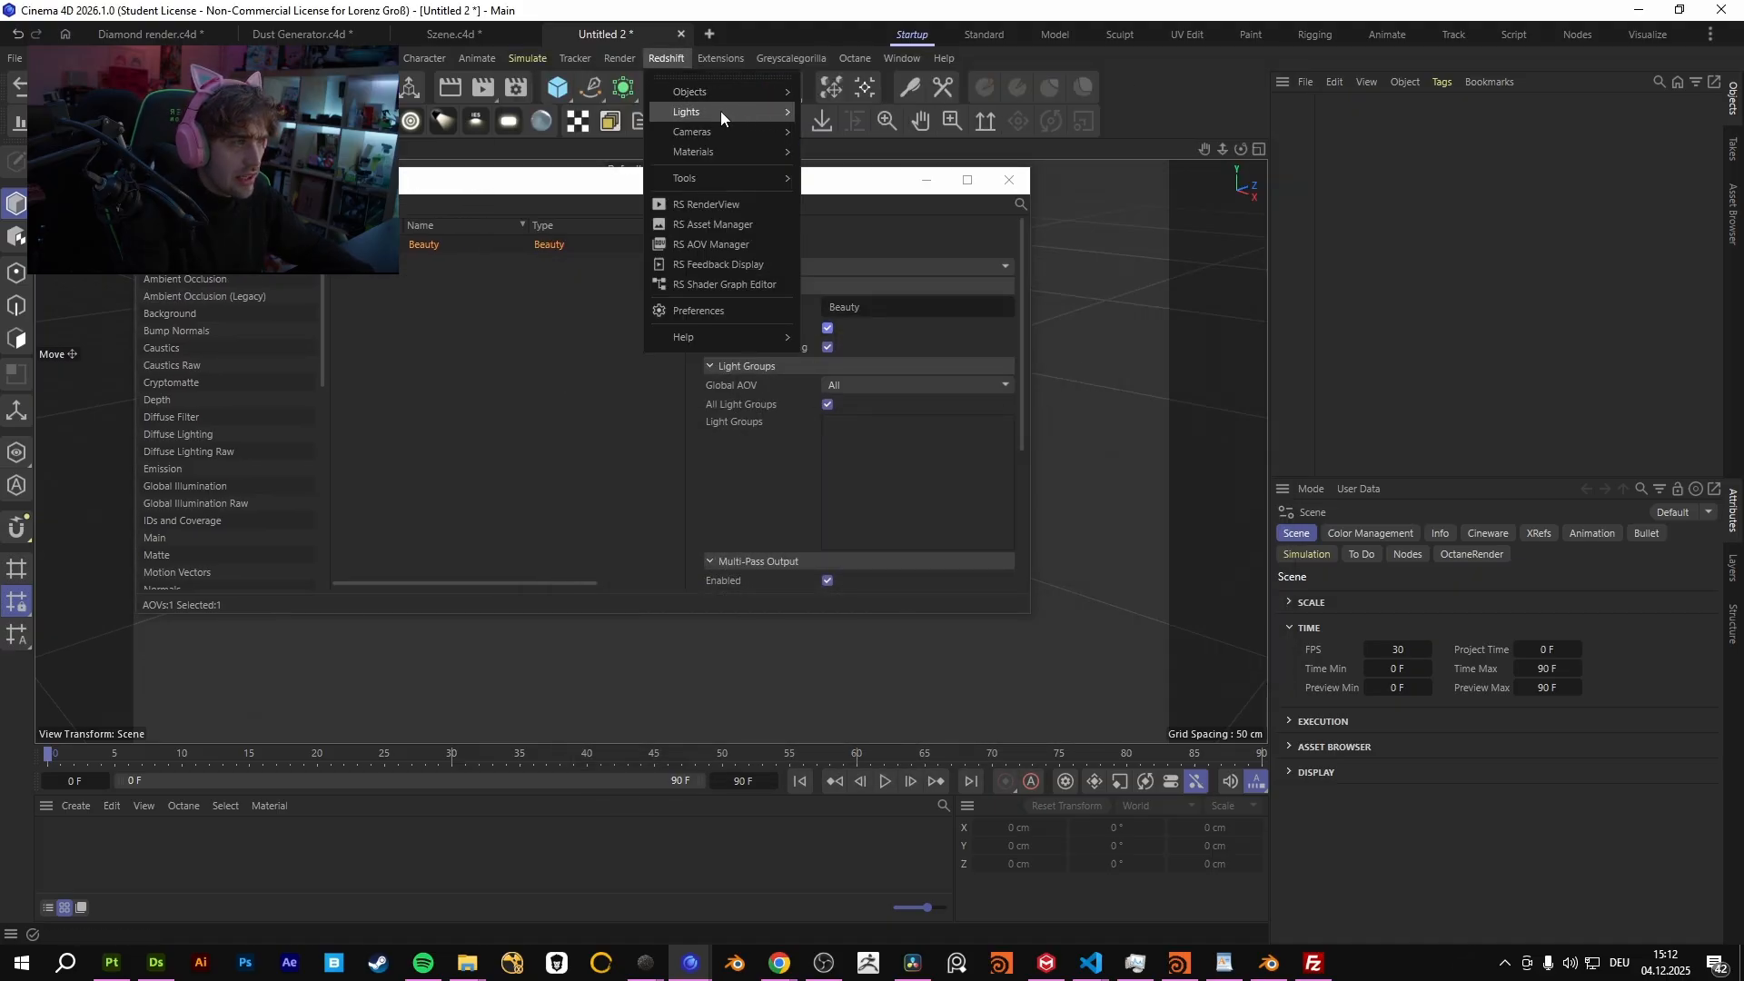
mouse_move(721, 111)
click(844, 183)
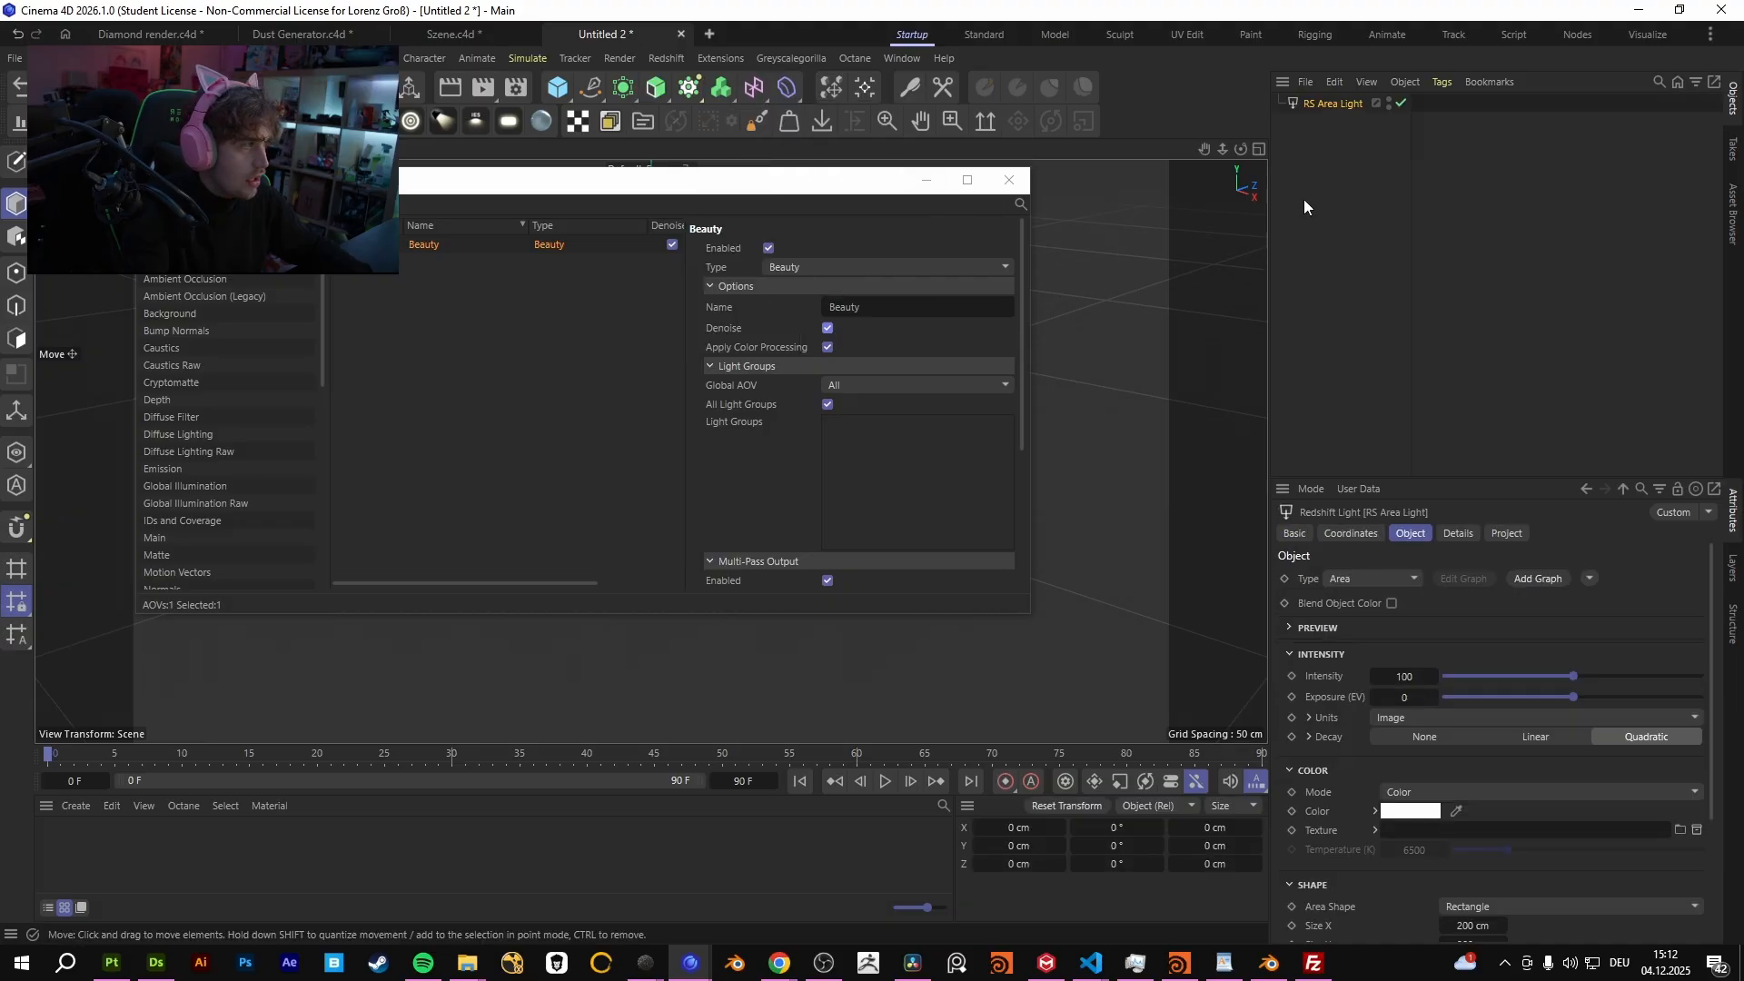
Create an AOV light group named waydwad in the area light's details and assign the light to it
click(1458, 533)
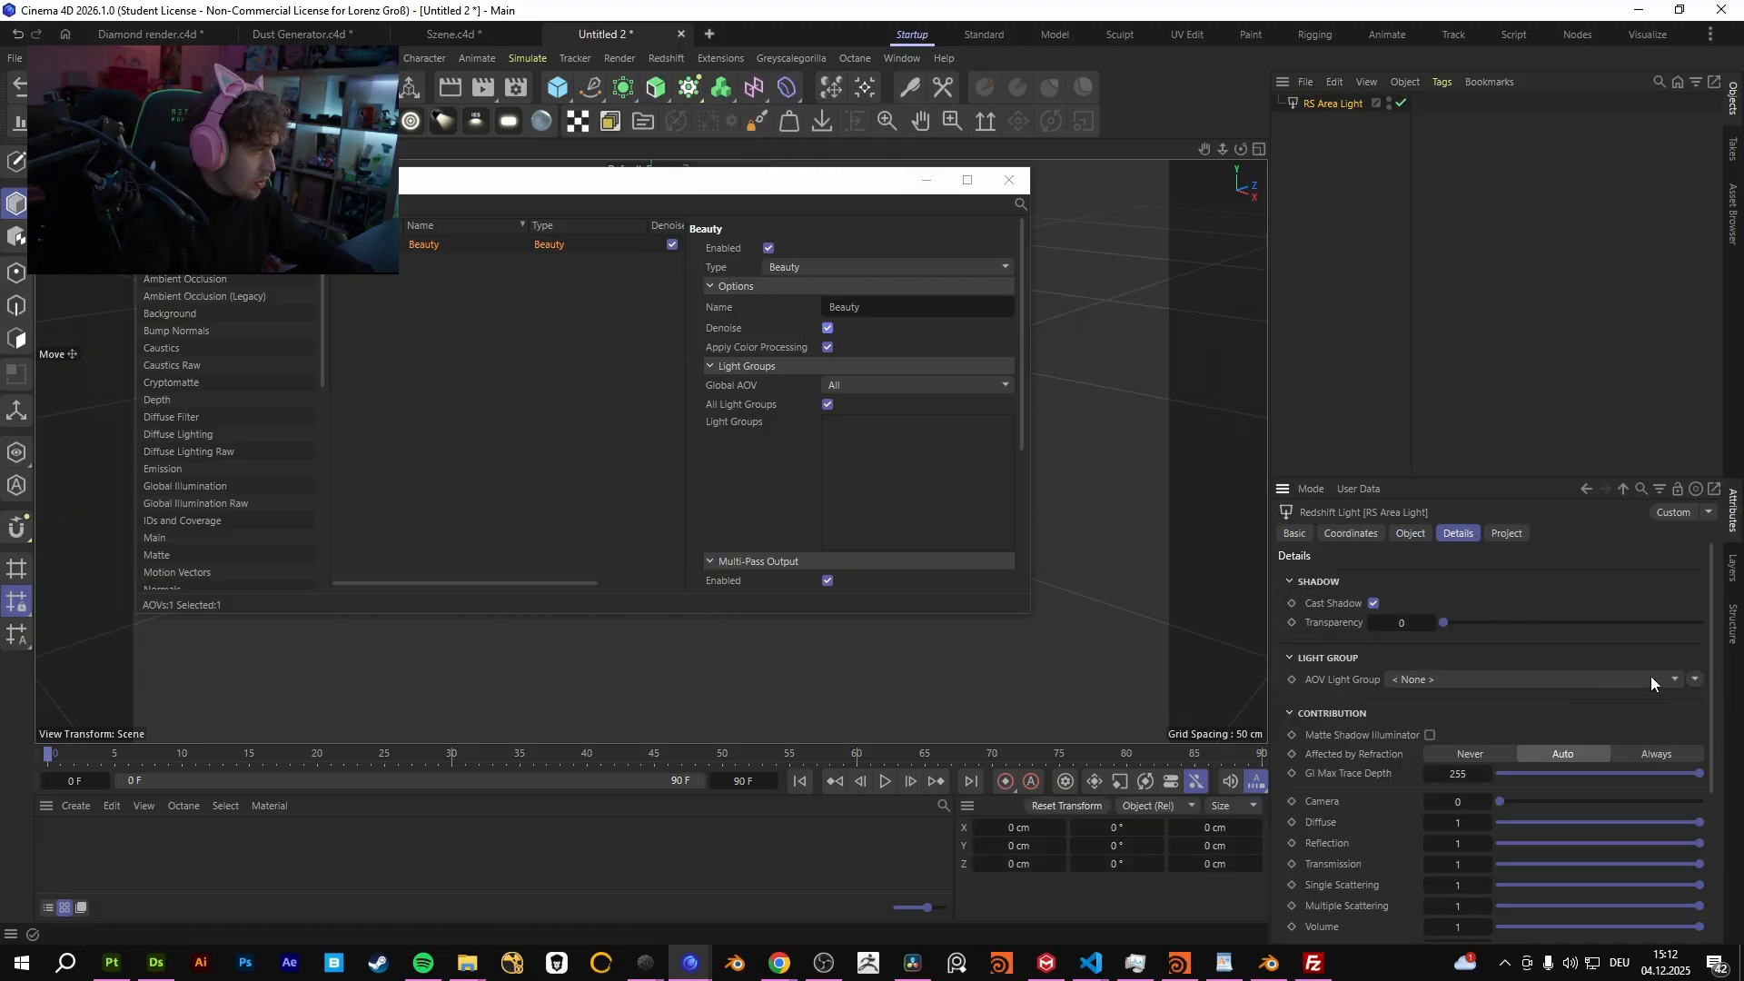
click(1694, 680)
click(1698, 697)
text(waydwa)
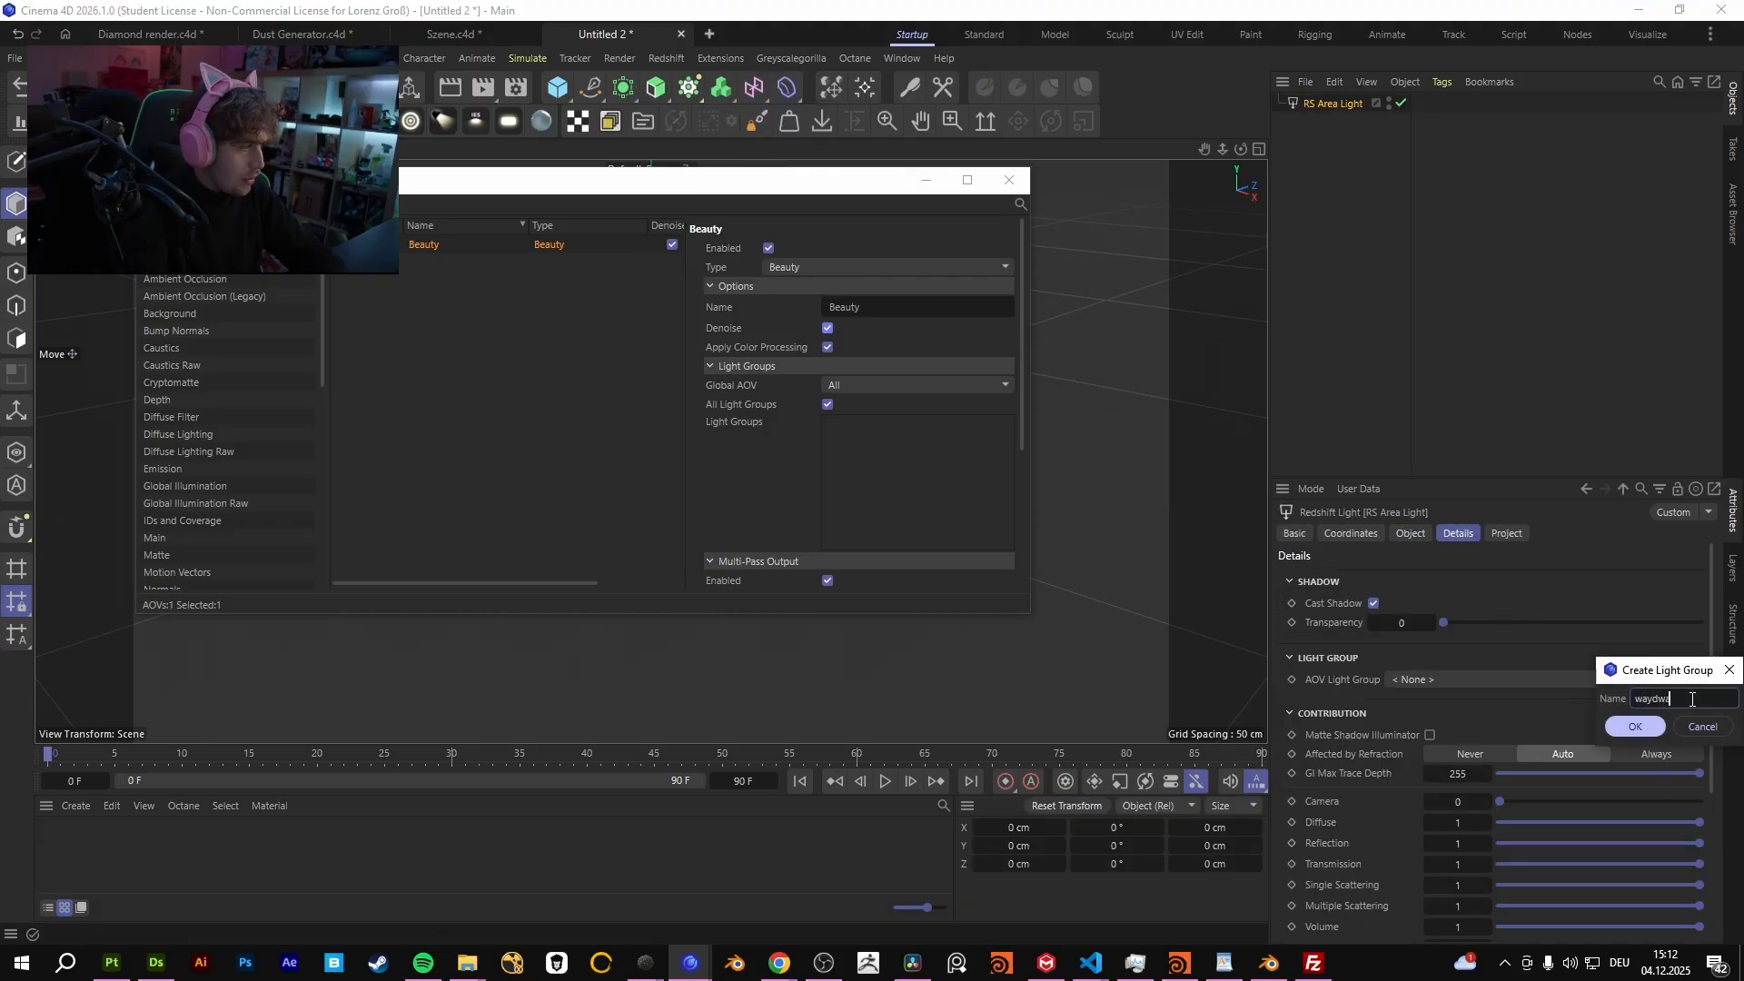
text(d)
key(Return)
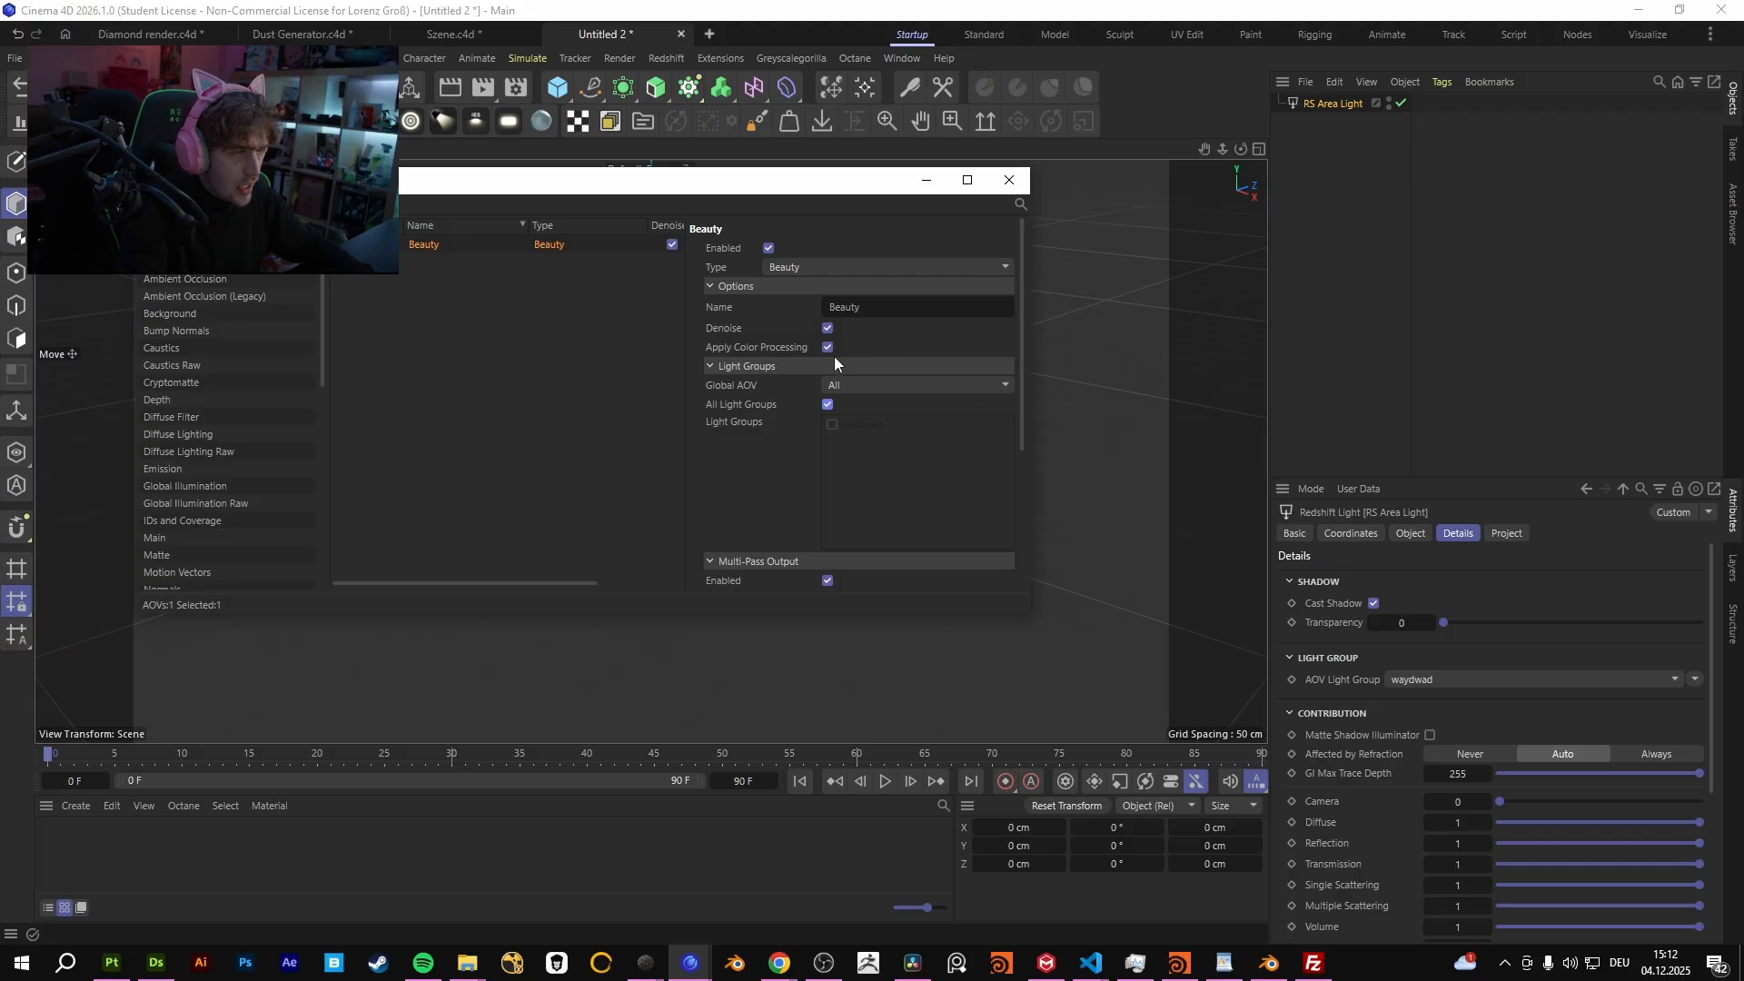
Close the RS AOV Manager and delete the Redshift area light from the scene
click(1008, 179)
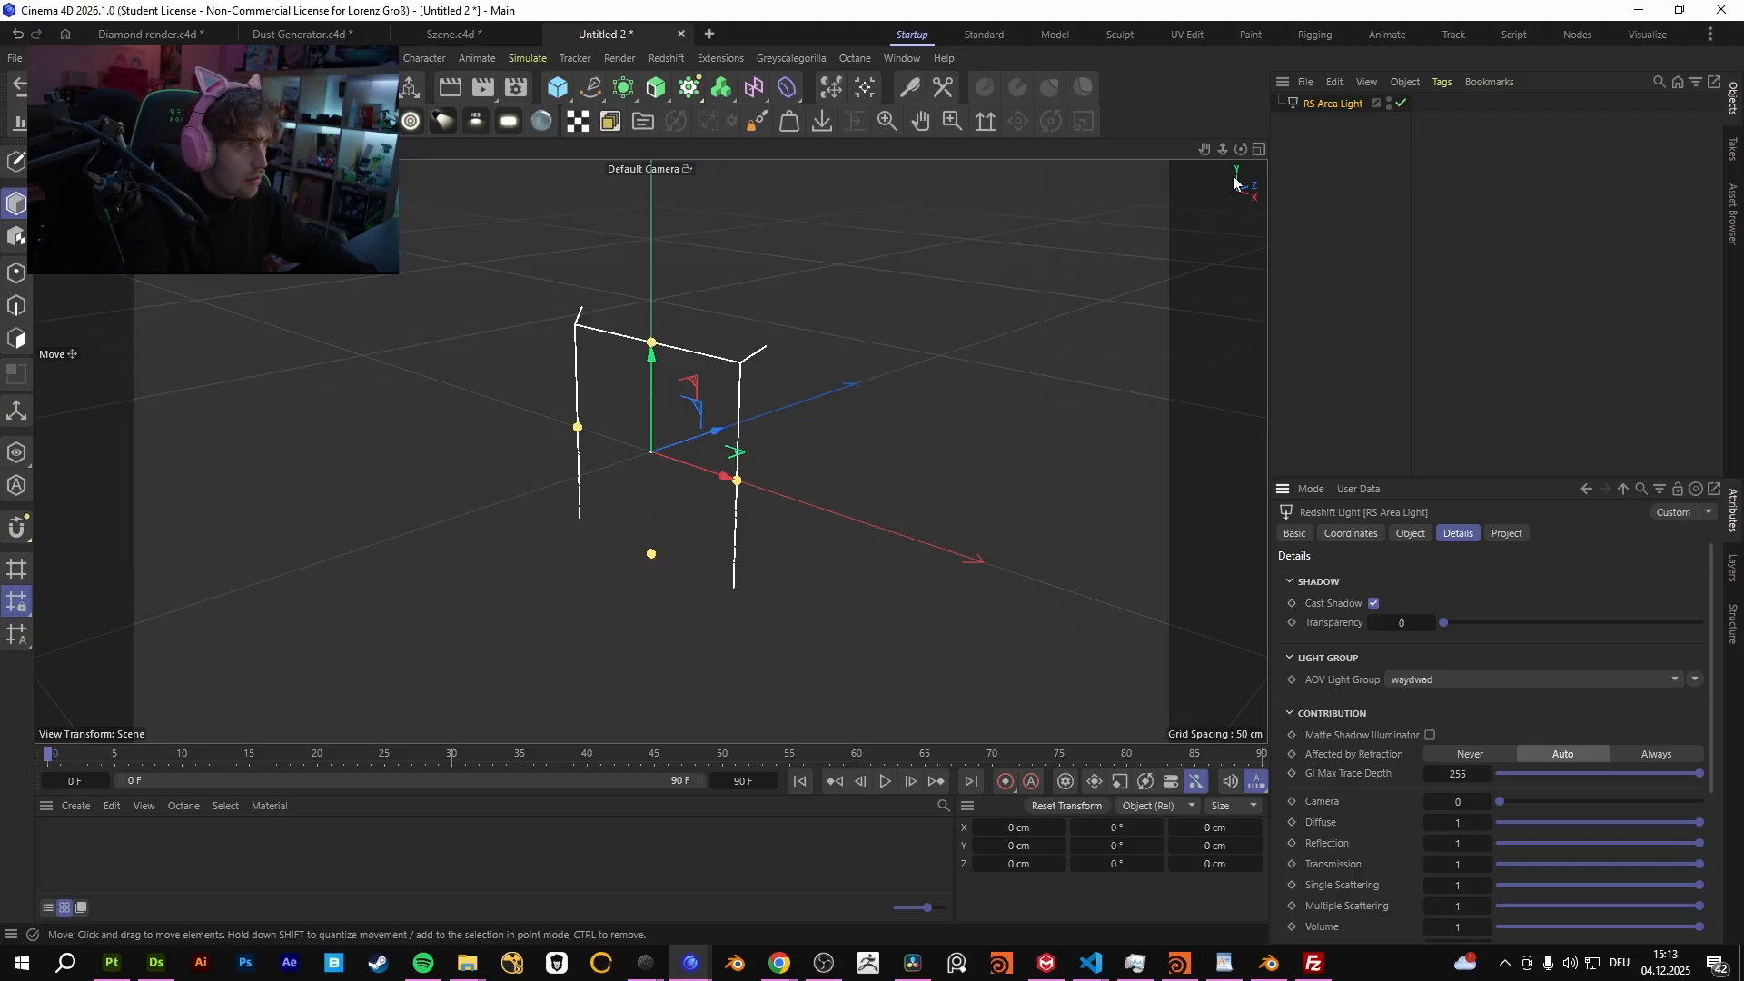
key(Delete)
Set the multi-pass image format to OpenEXR in the Save options of the Redshift render settings, and close the settings
click(499, 80)
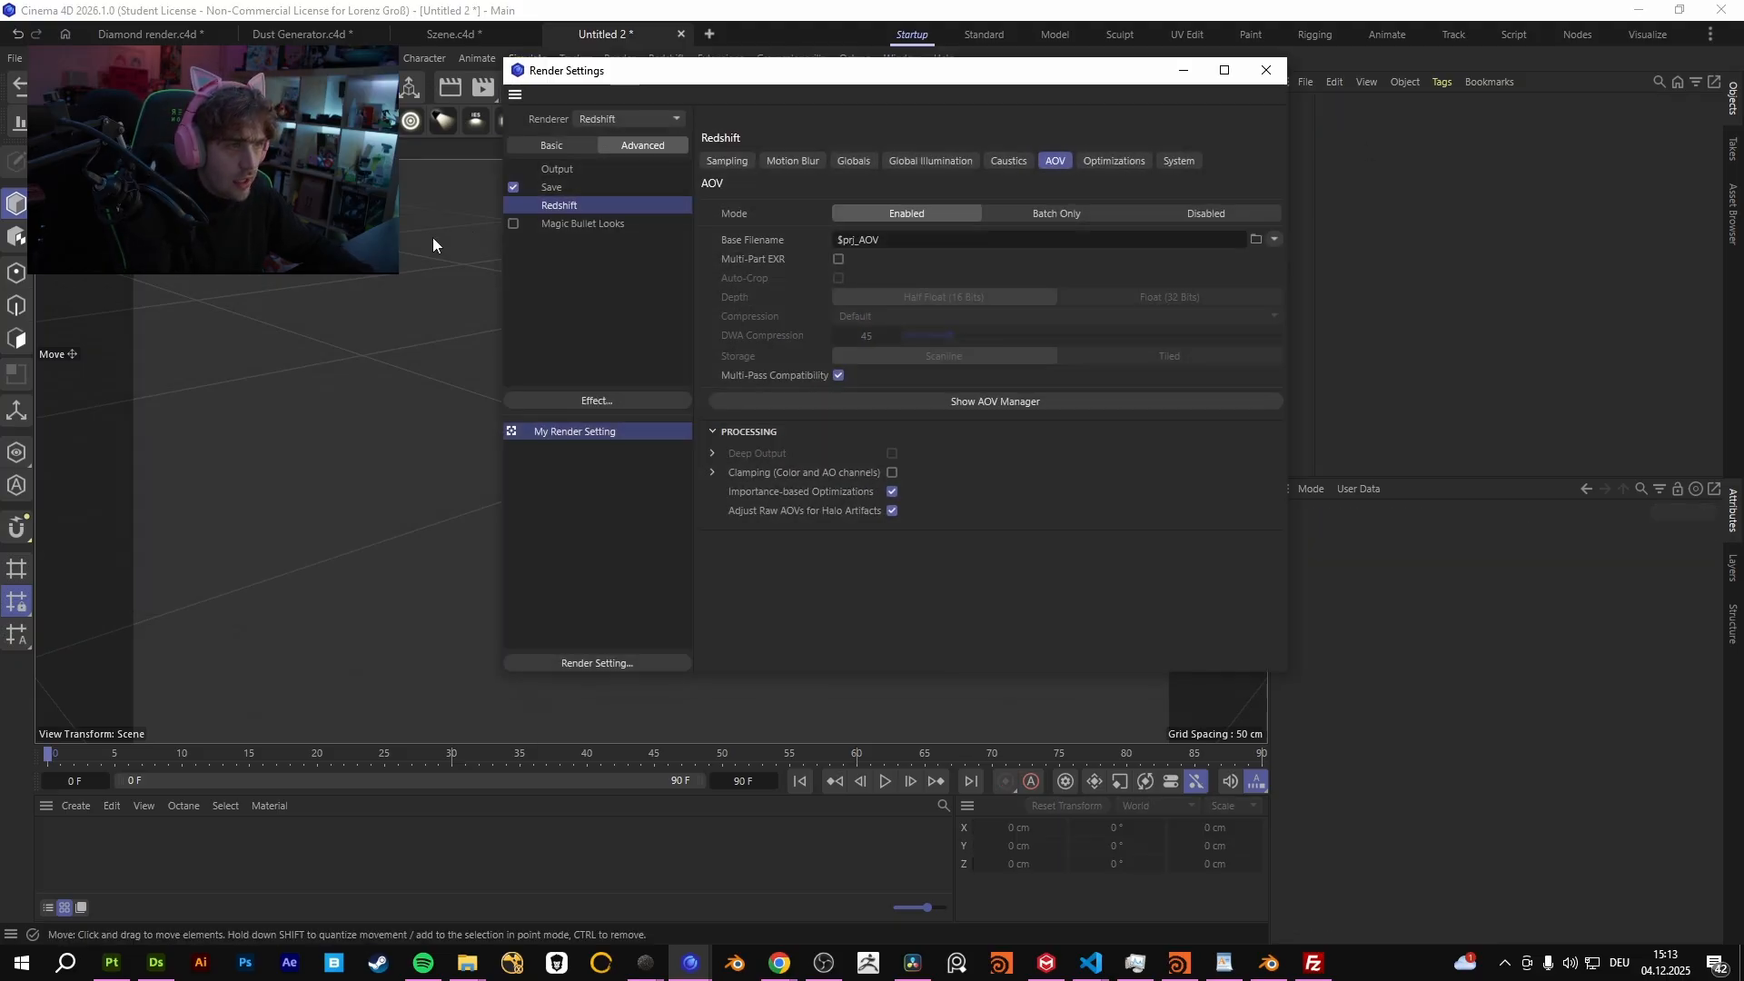
click(572, 185)
click(883, 509)
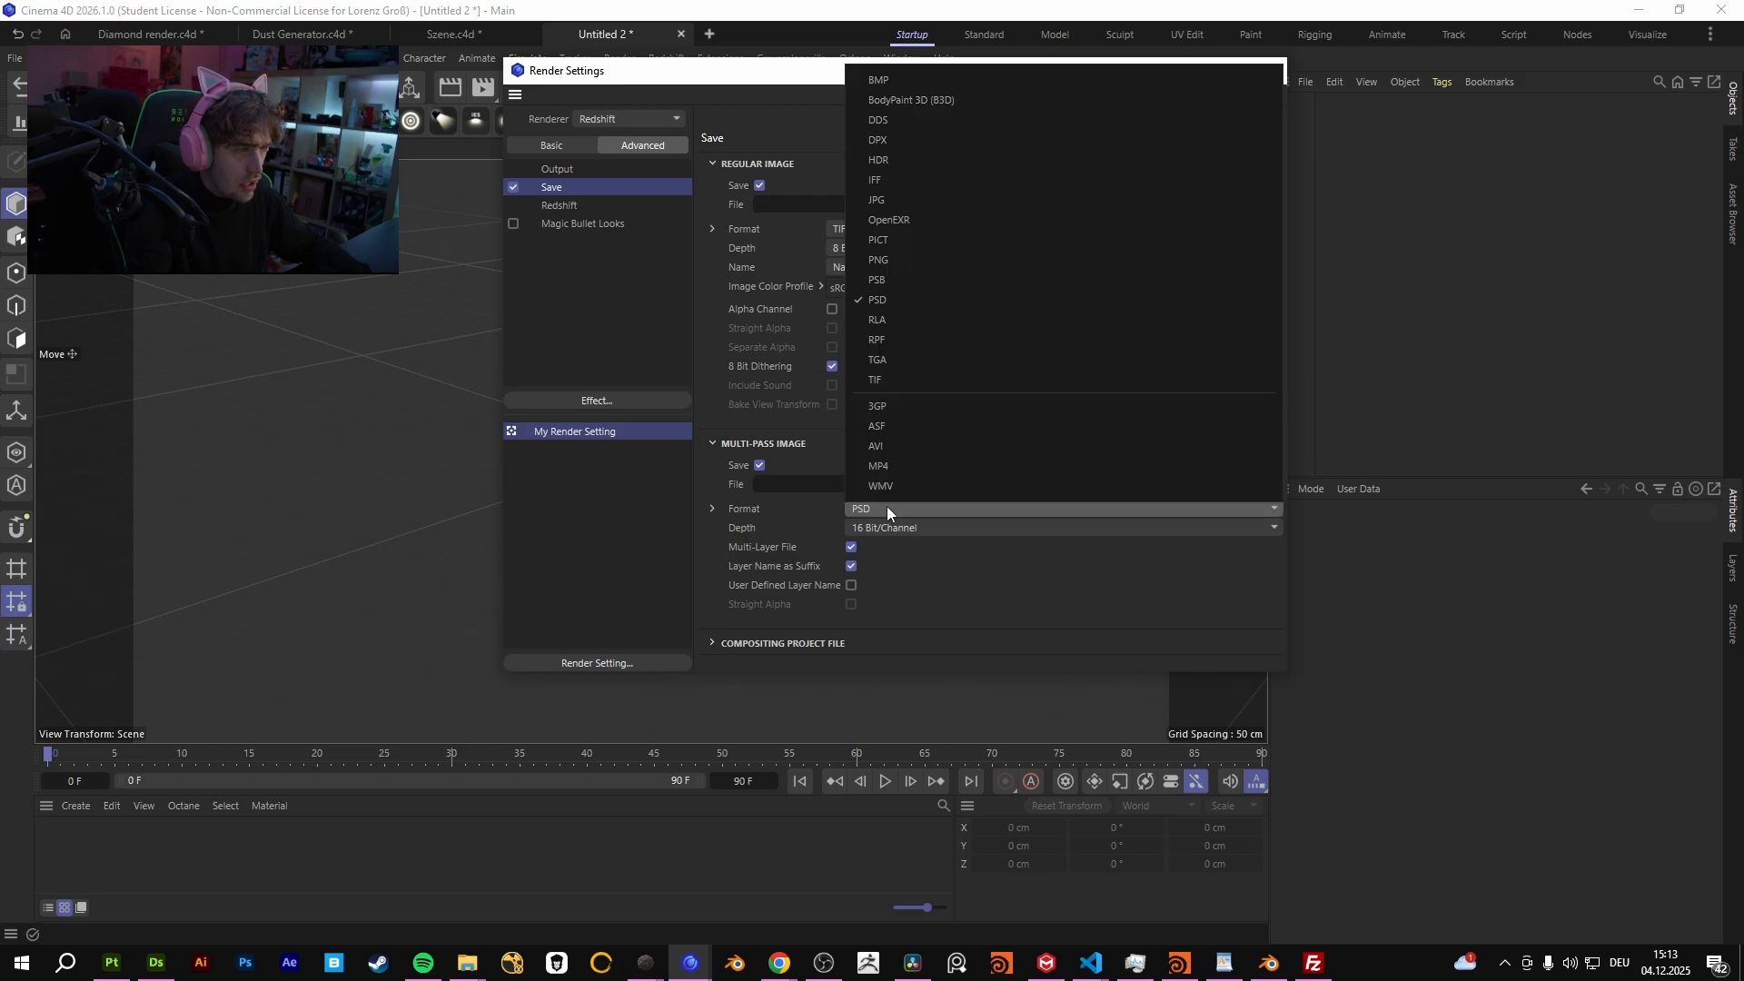
click(918, 221)
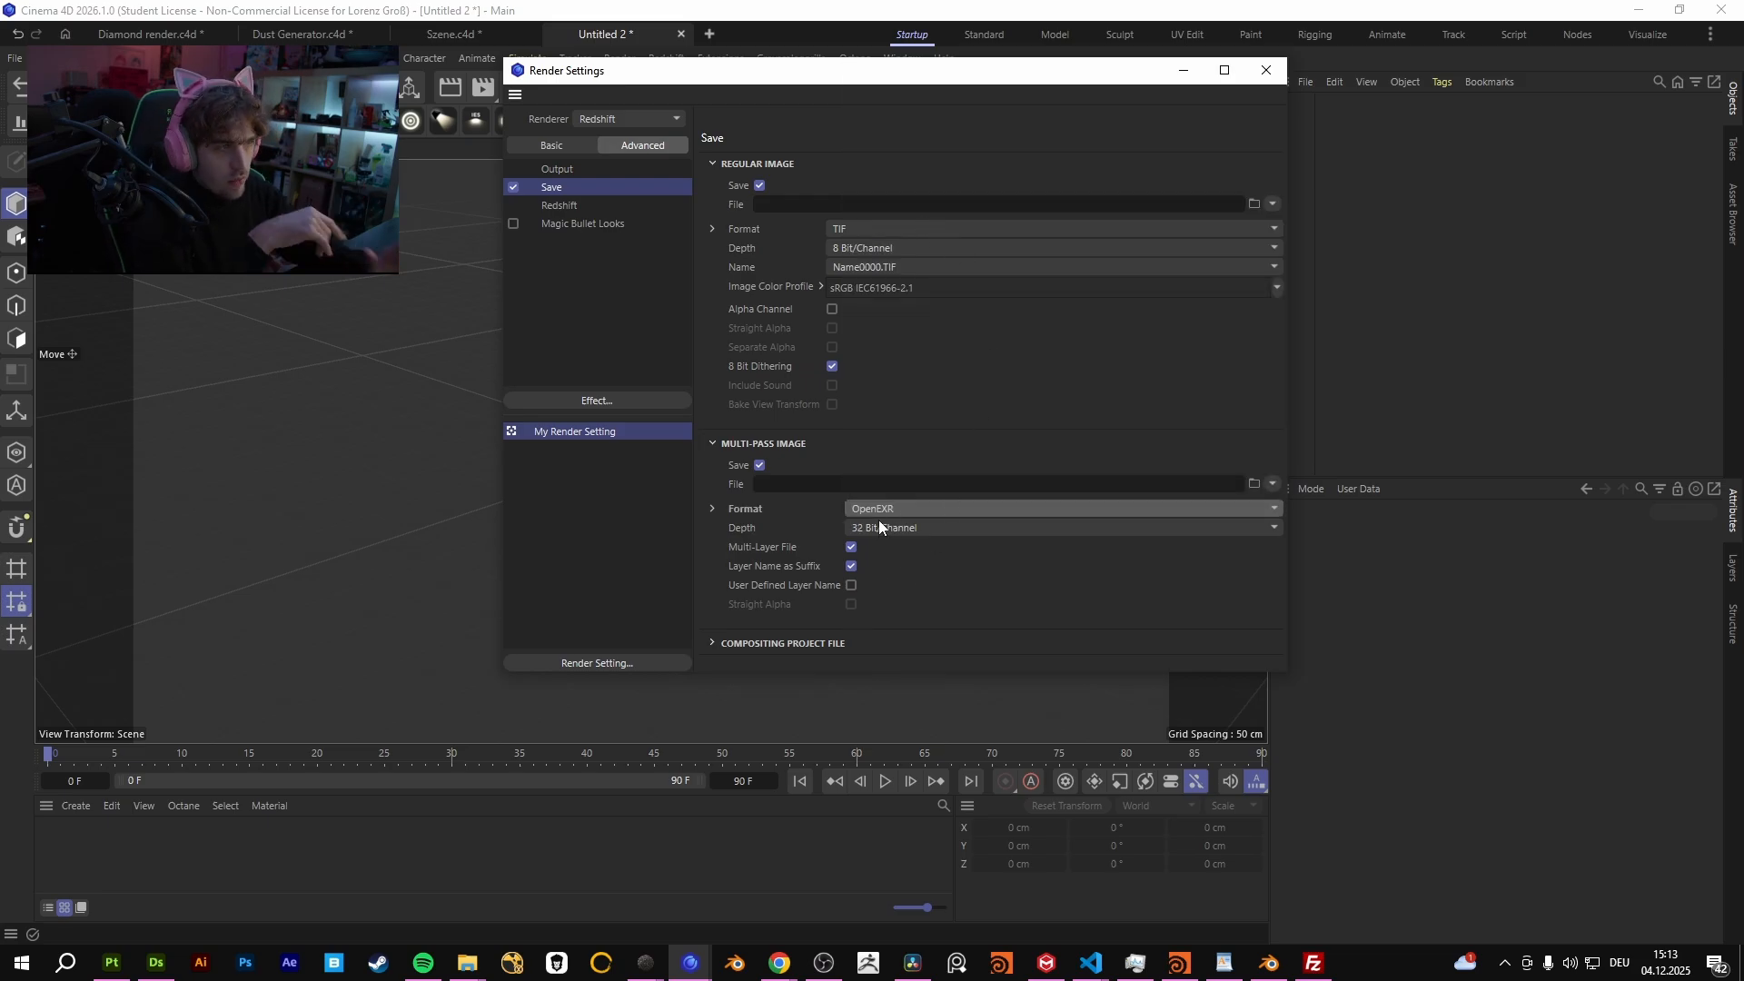
click(1266, 70)
Return to the Diamond render project, open its Octane render AOV graph in the node editor and select the Open Image Denoise node
click(458, 35)
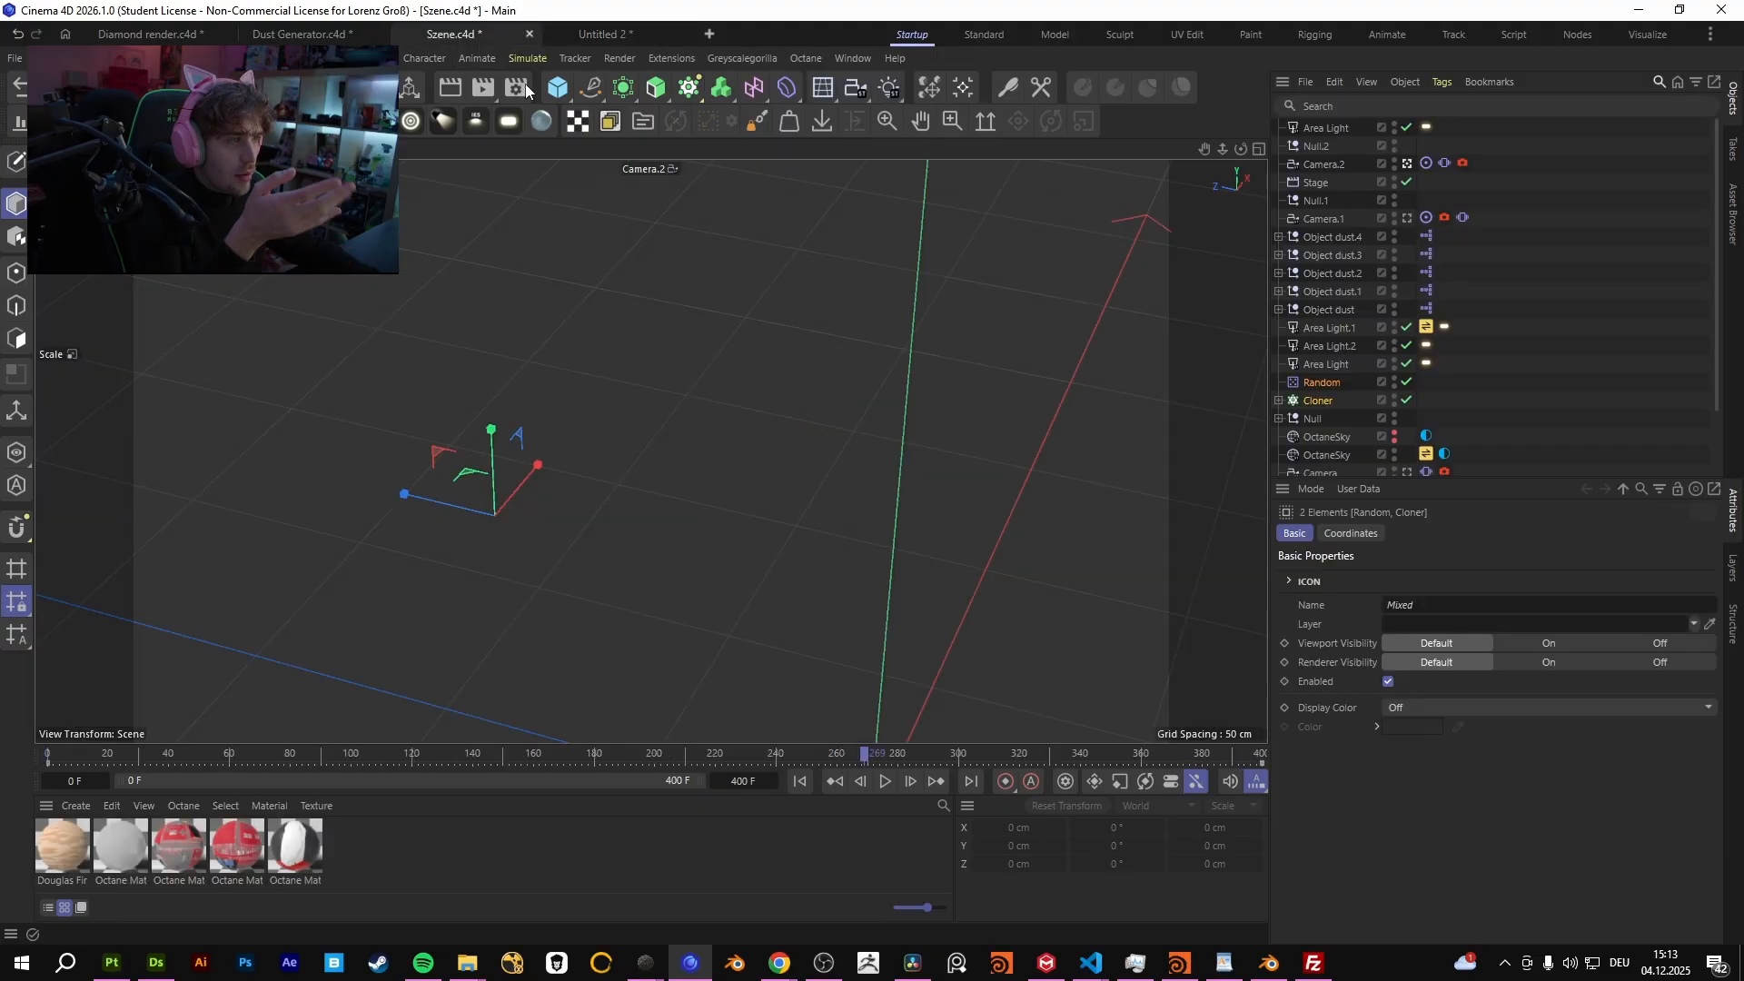
click(316, 28)
click(122, 30)
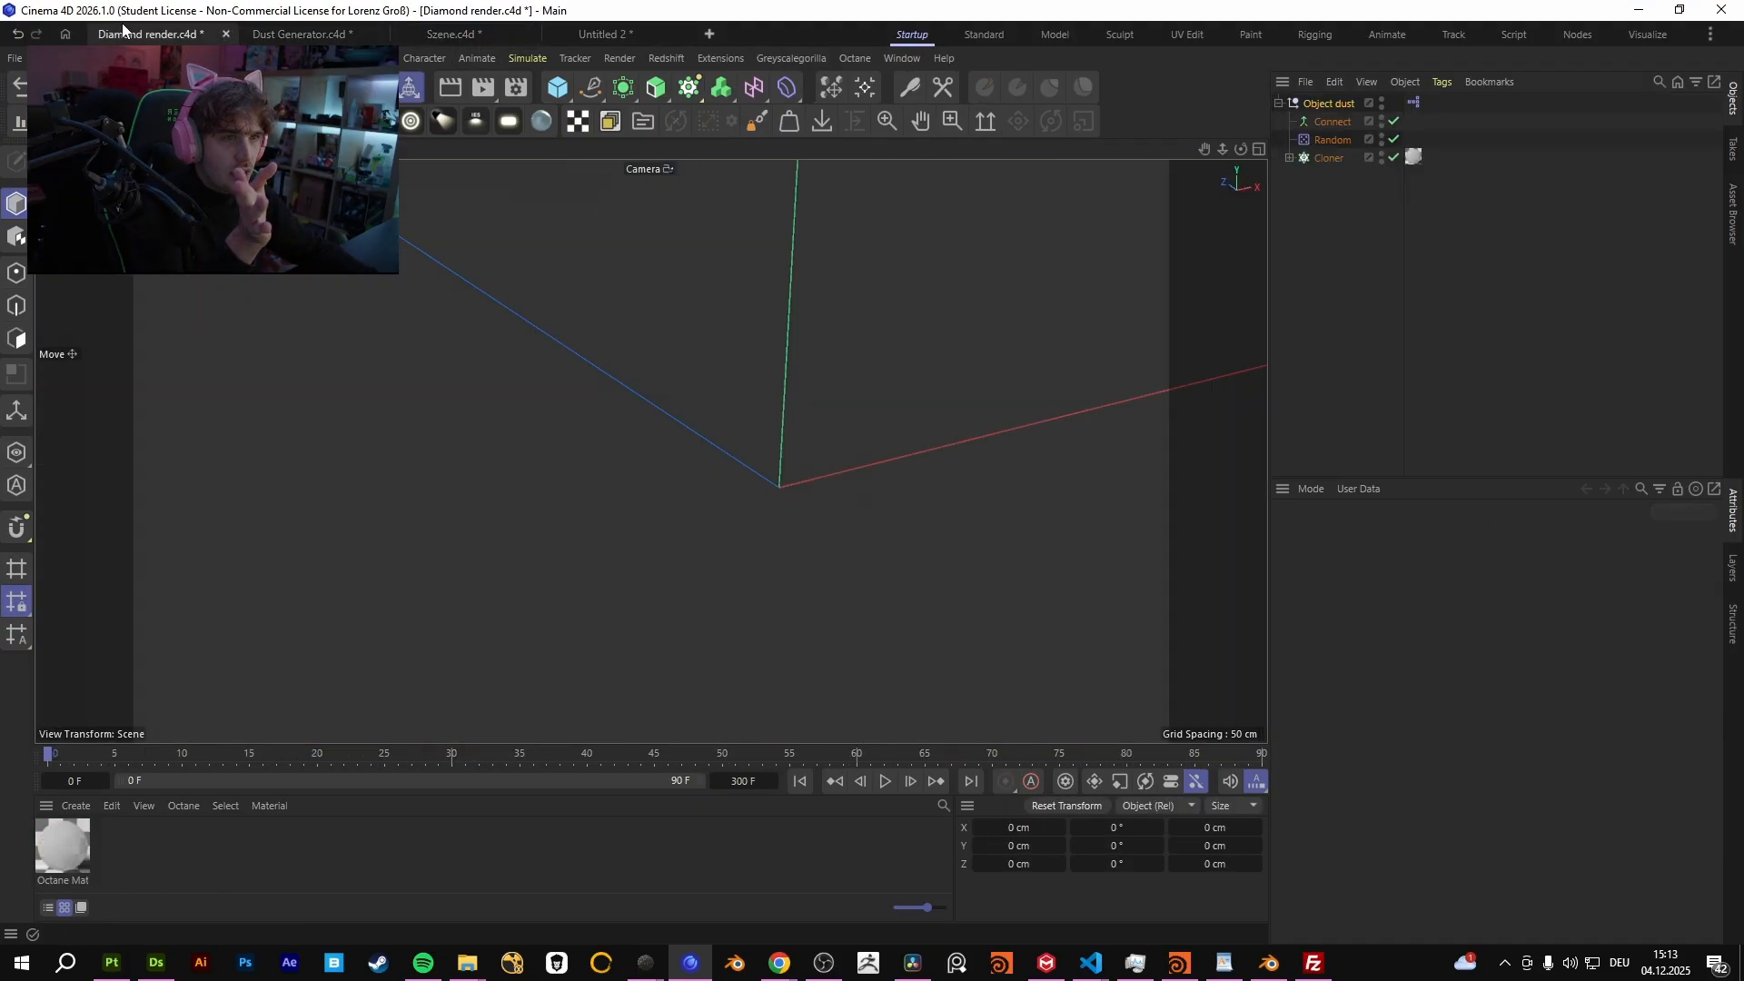
key(ctrl+b)
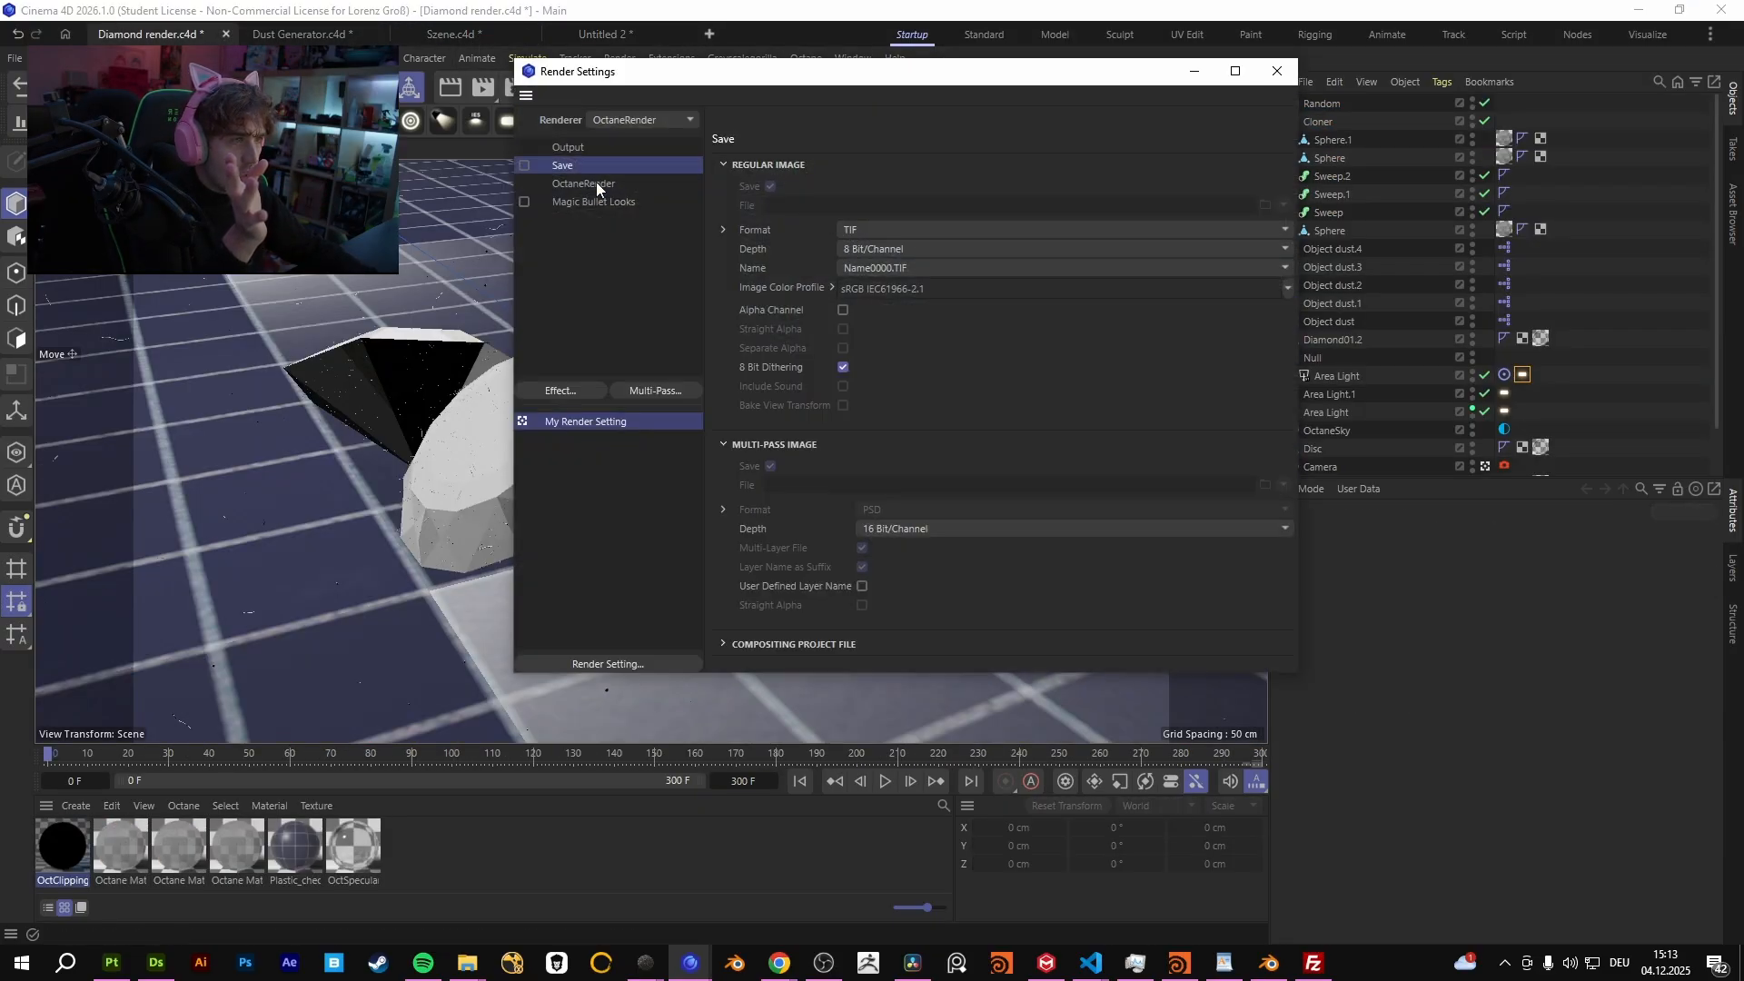
click(591, 184)
click(804, 387)
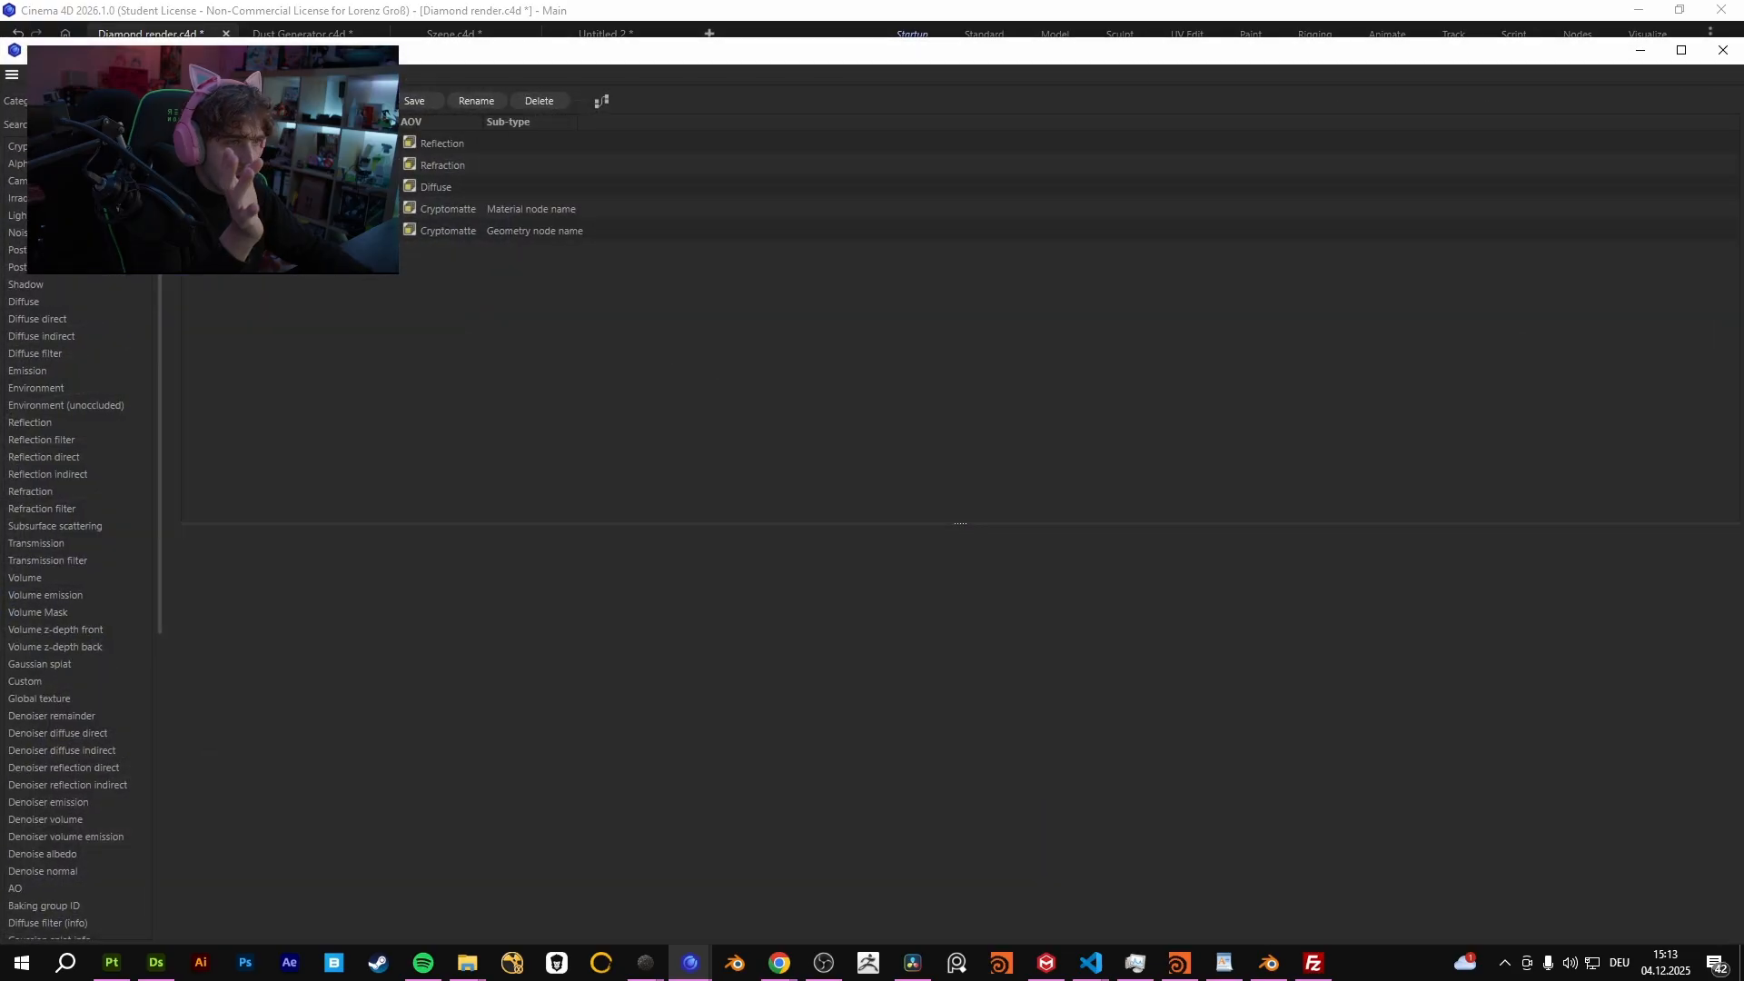
click(601, 101)
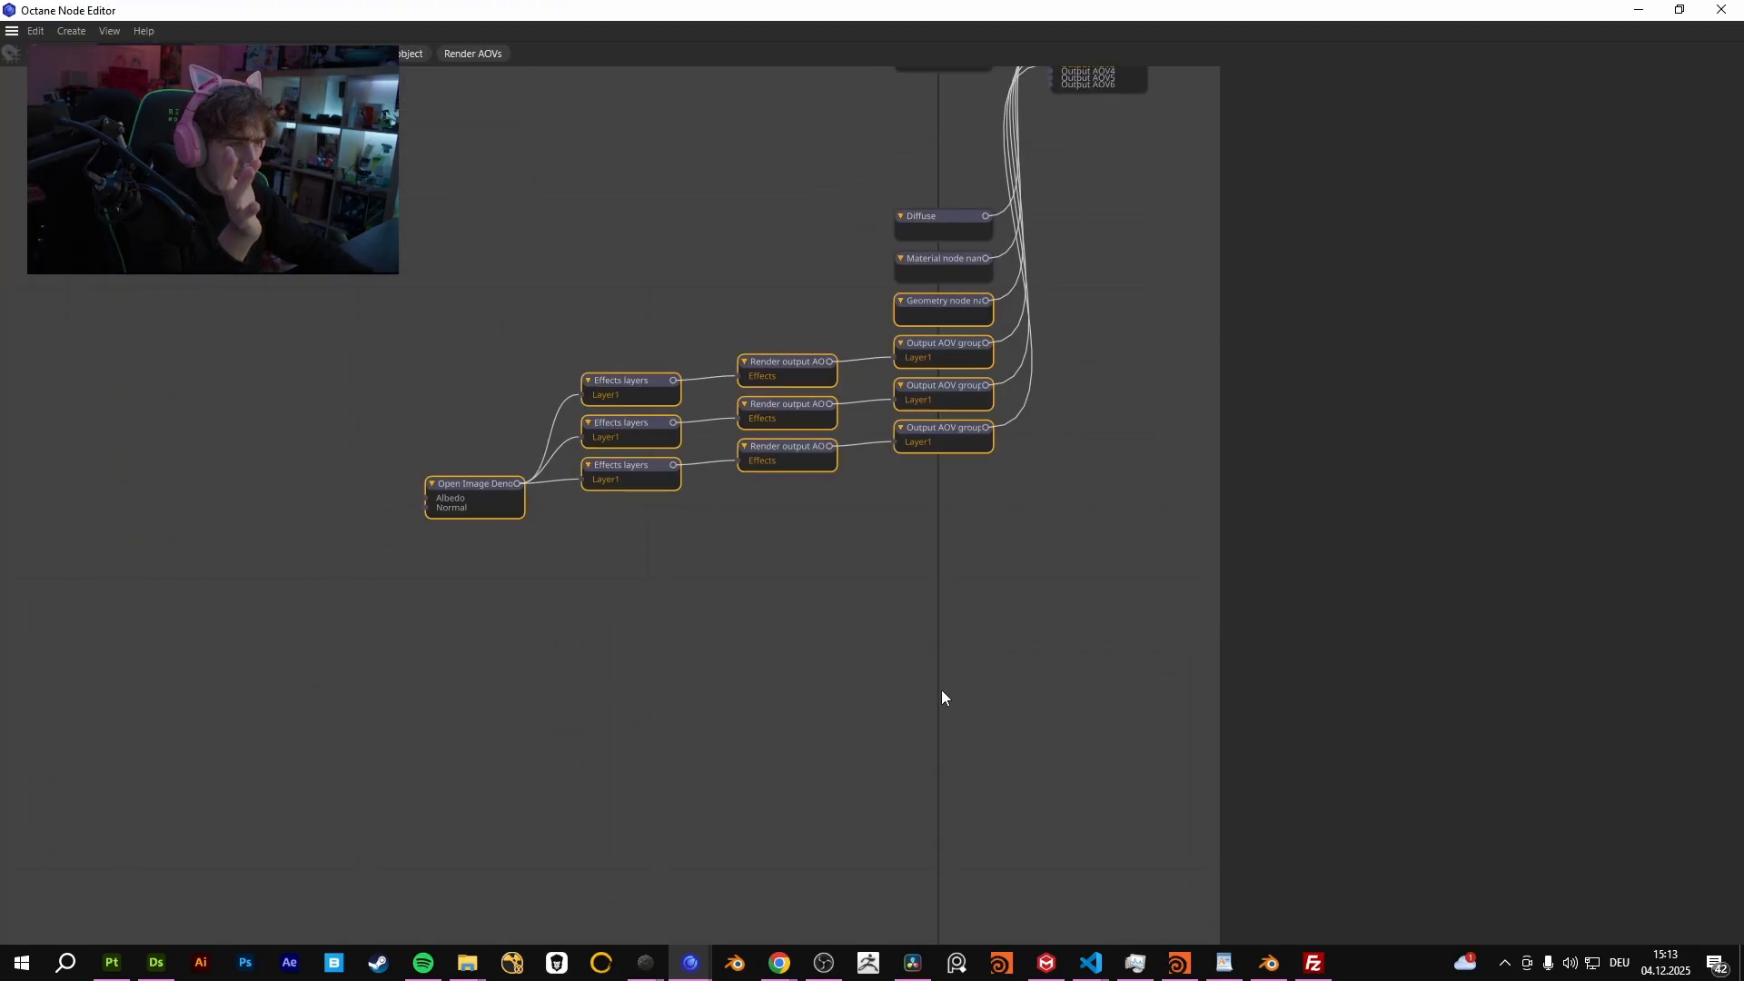
click(477, 499)
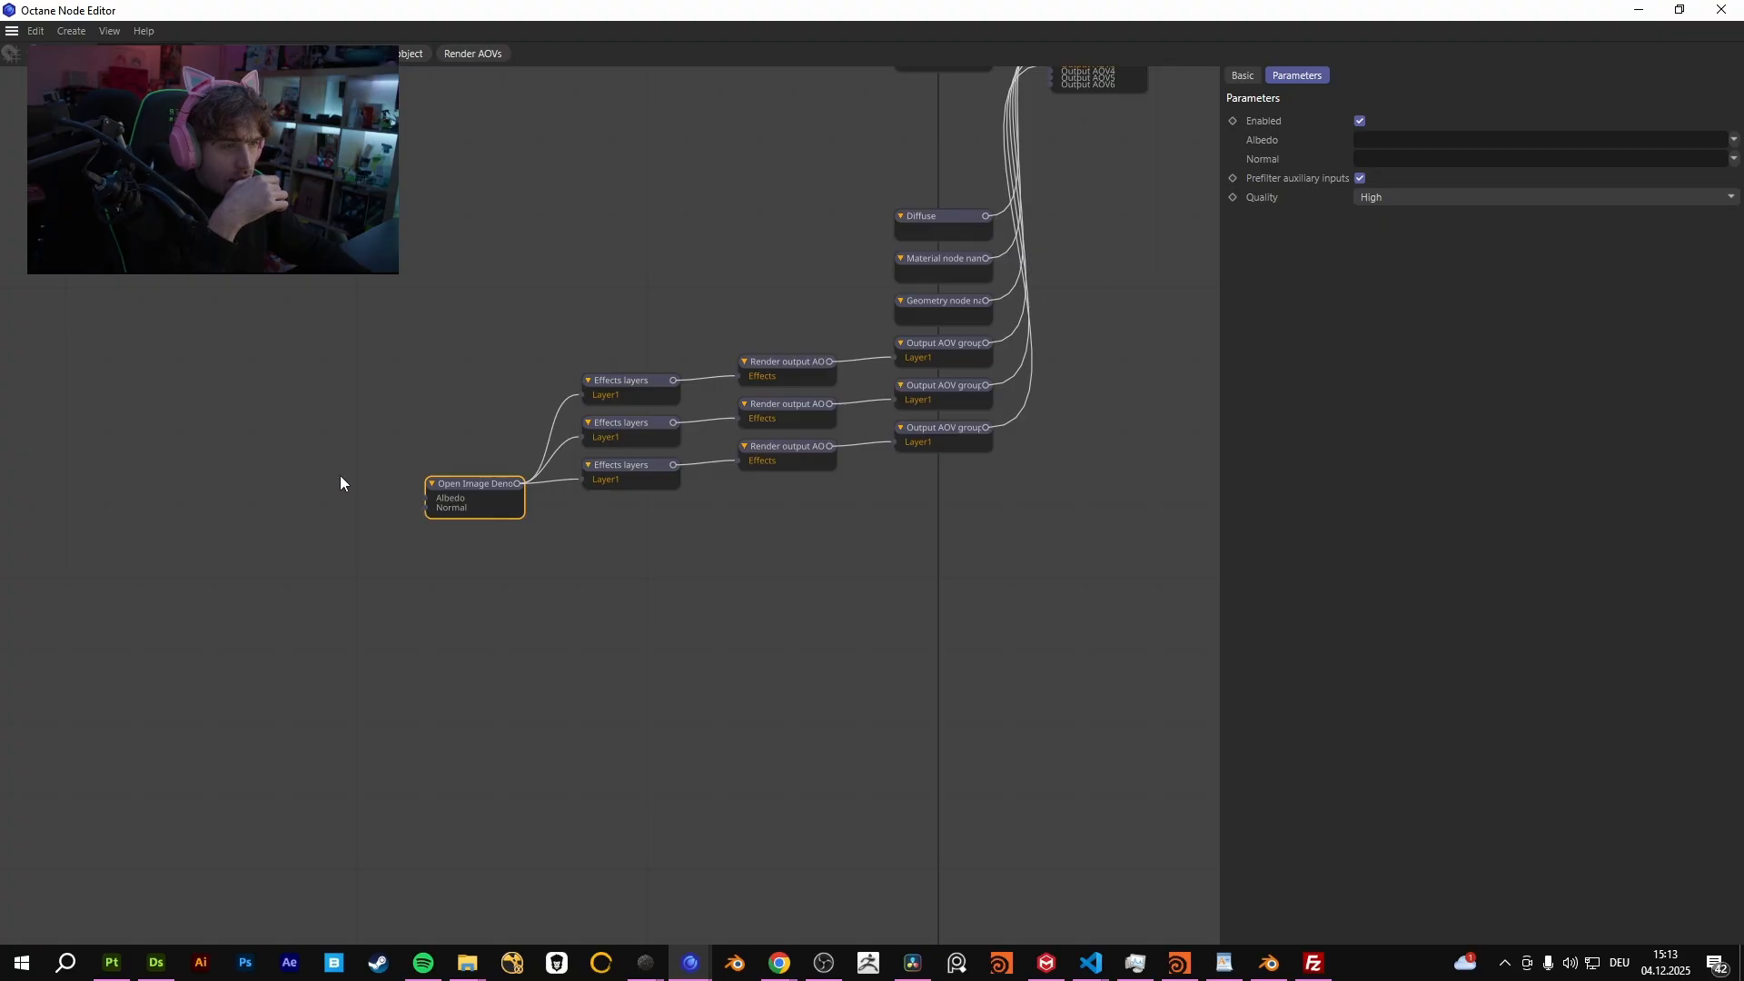
Add a Render AOV node beside the Open Image Denoise node and delete its attached Effects layers node
right_click(395, 483)
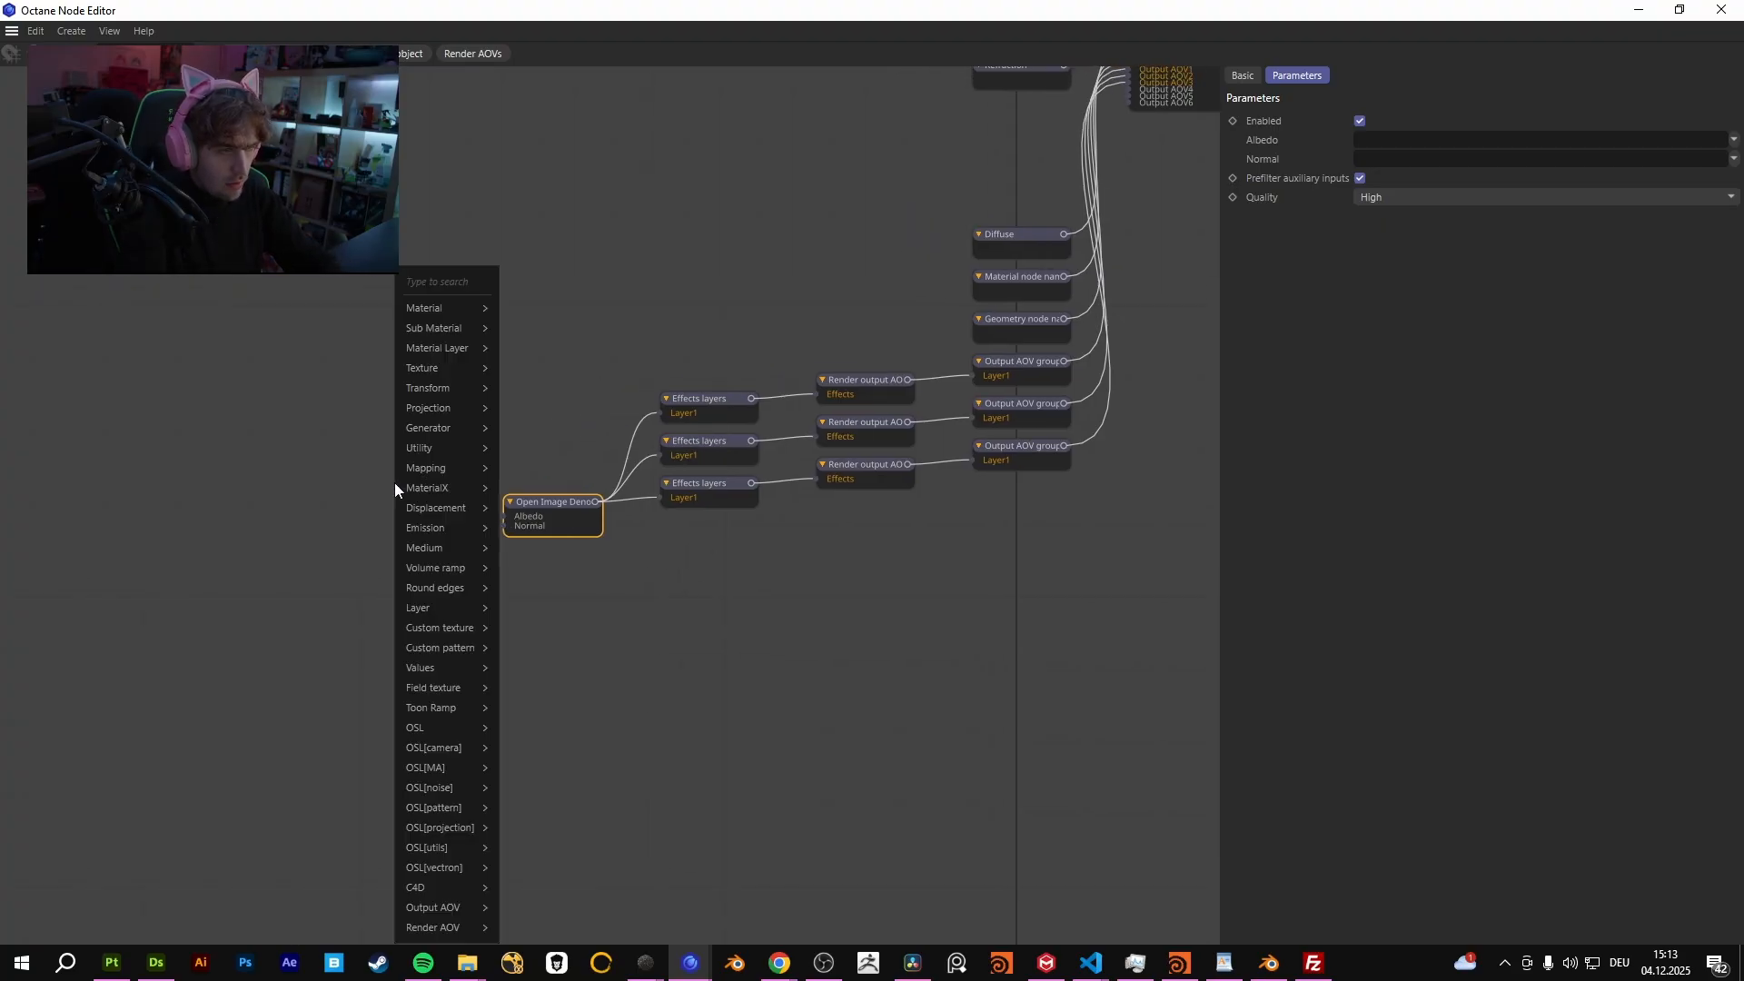
text(render)
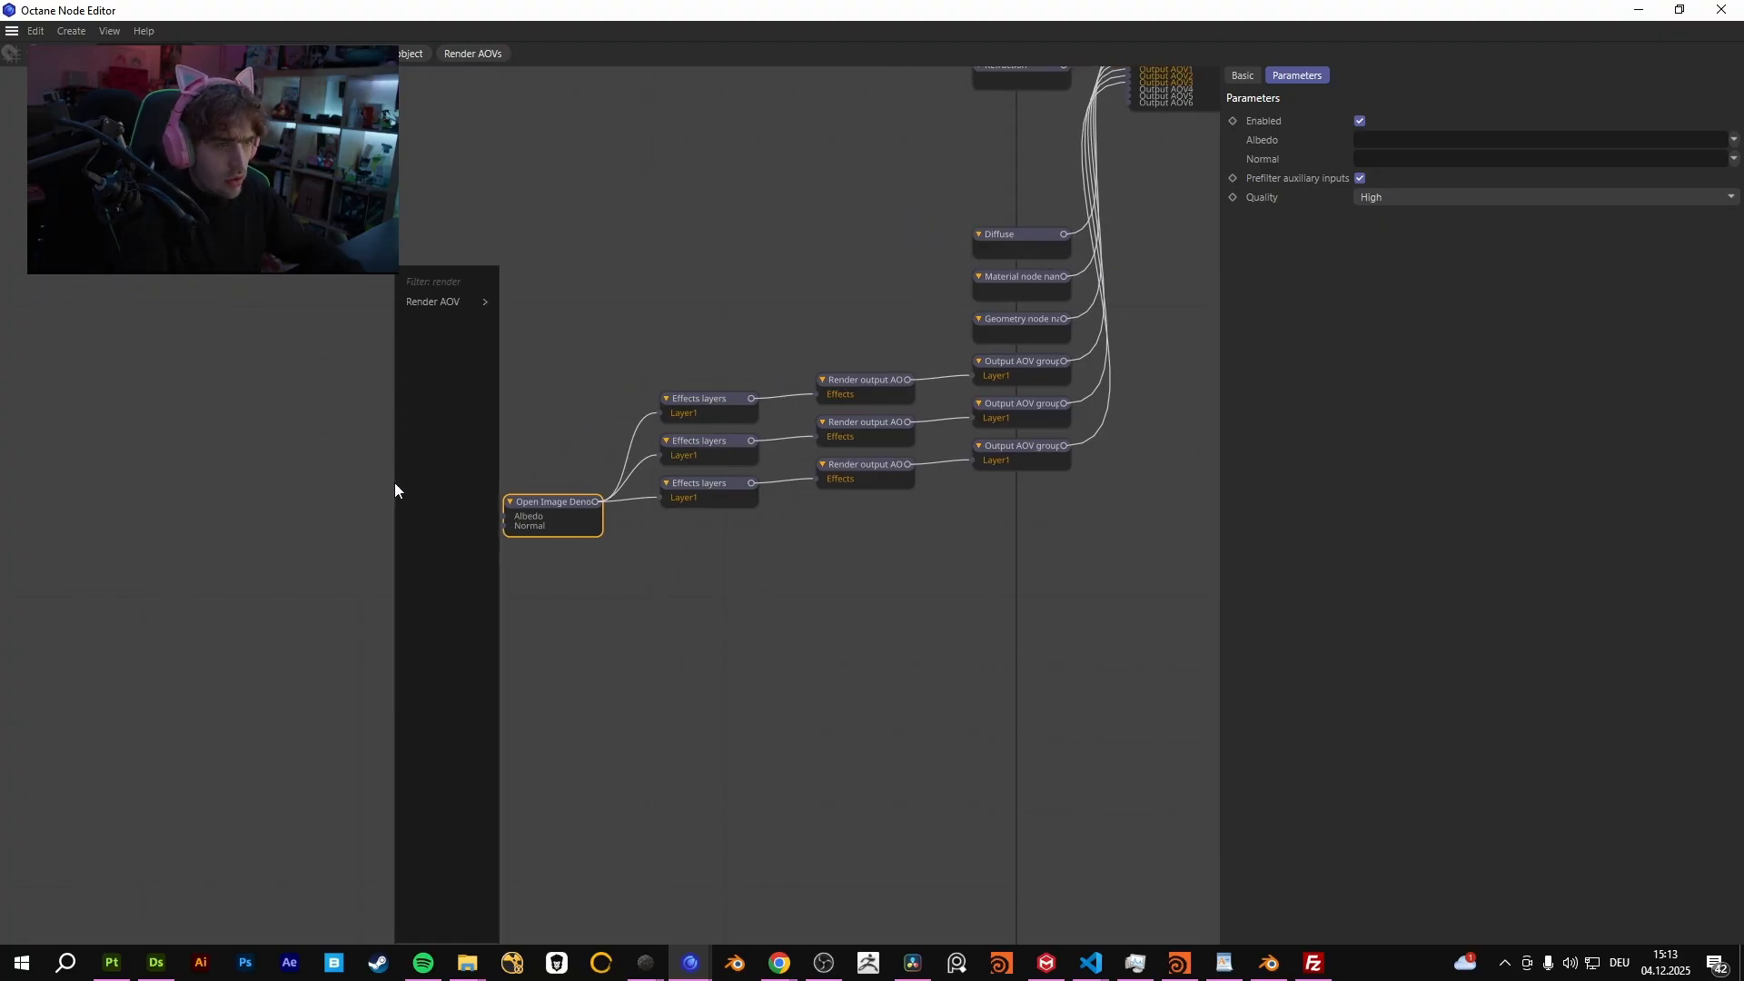
mouse_move(442, 303)
click(514, 304)
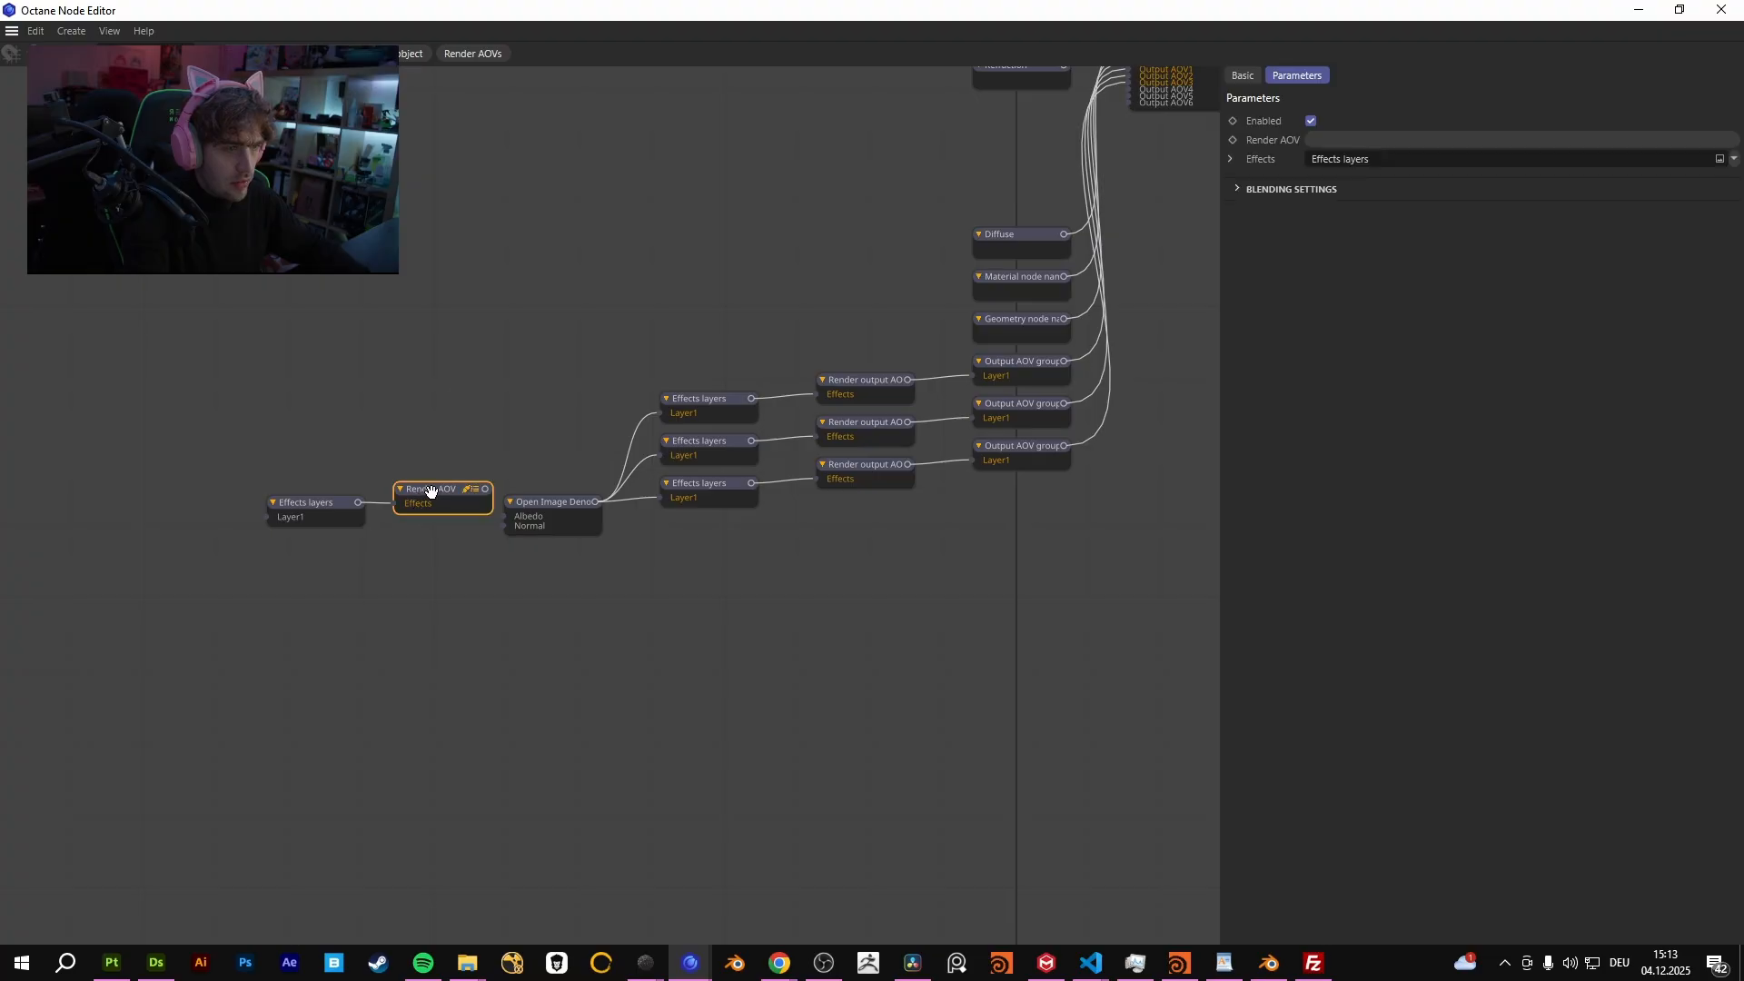
click(337, 501)
key(Delete)
Examine the Denoised AOV choices of the new Render AOV node and delete the node
click(436, 488)
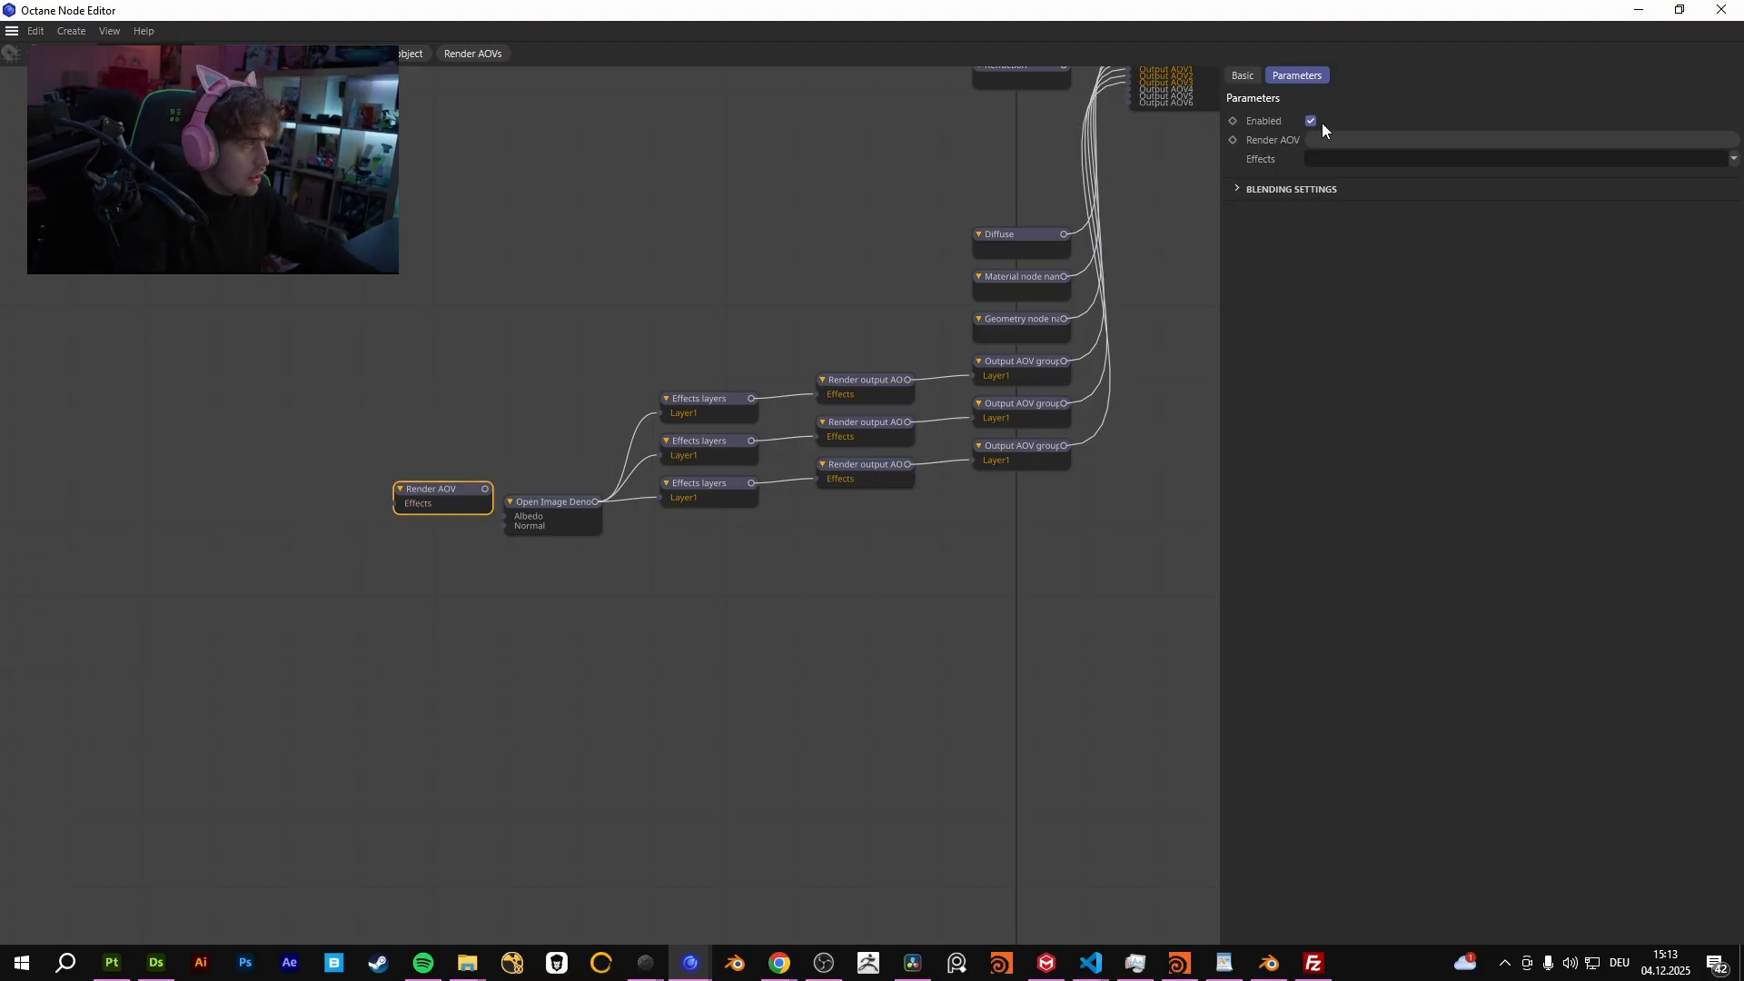
click(1332, 140)
mouse_move(1386, 296)
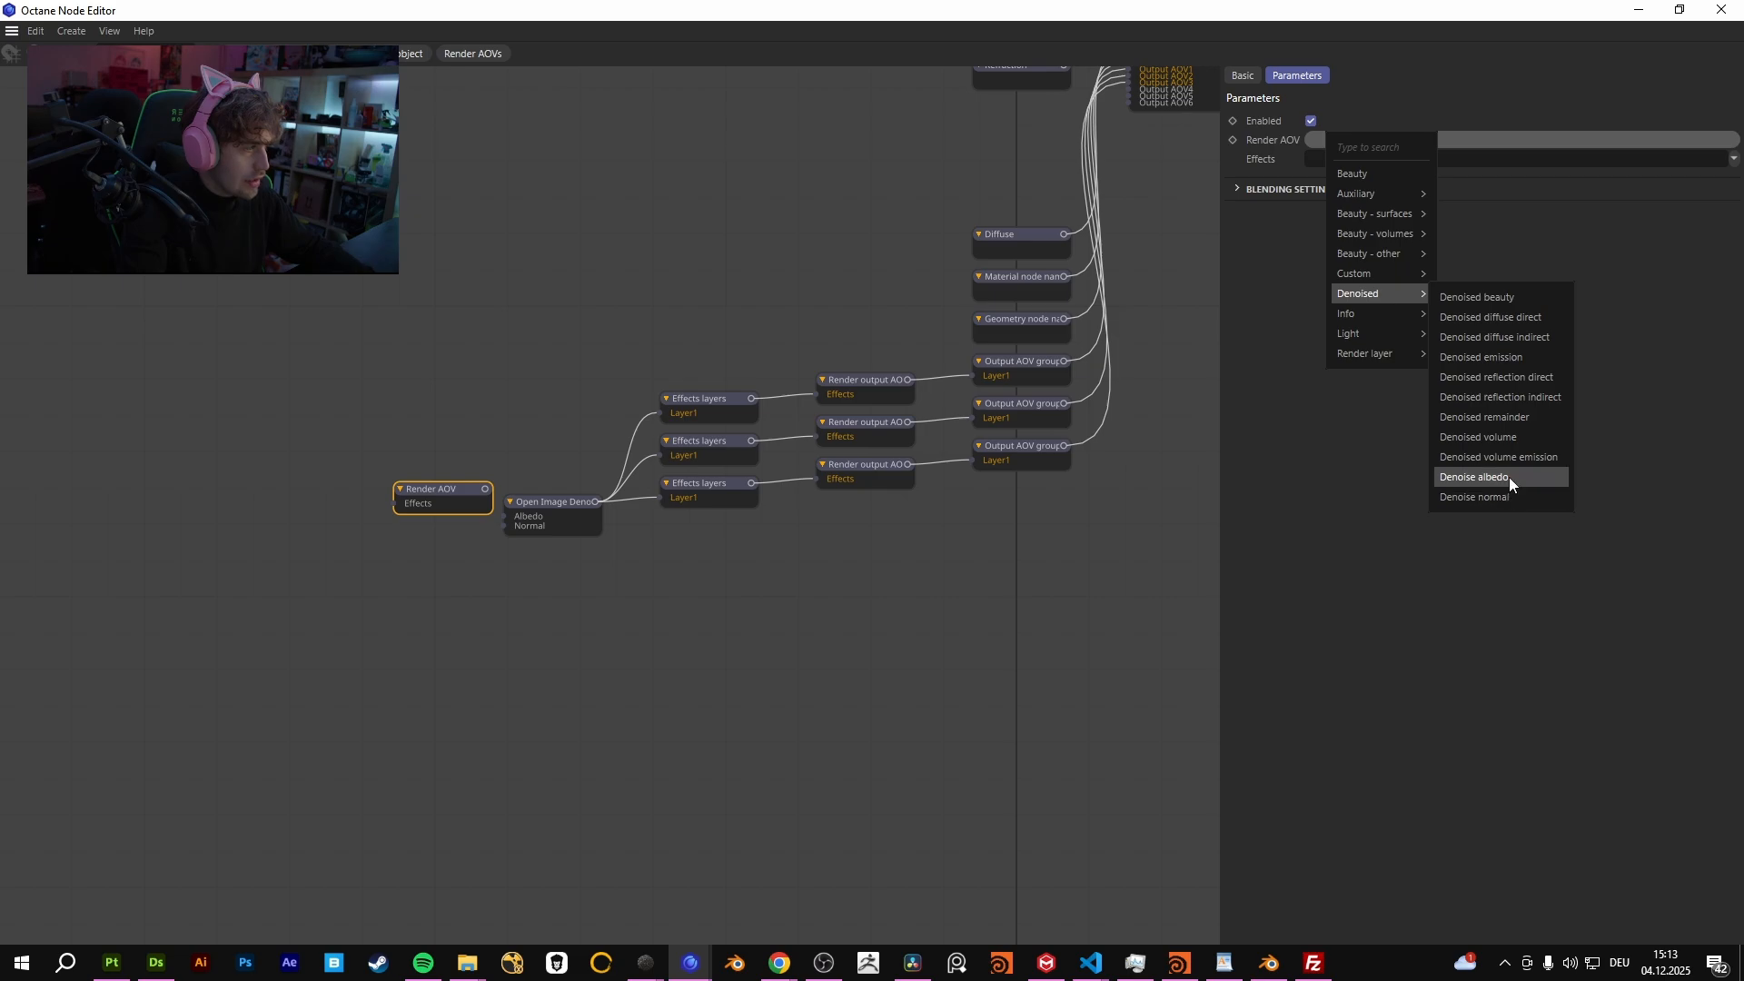
click(728, 706)
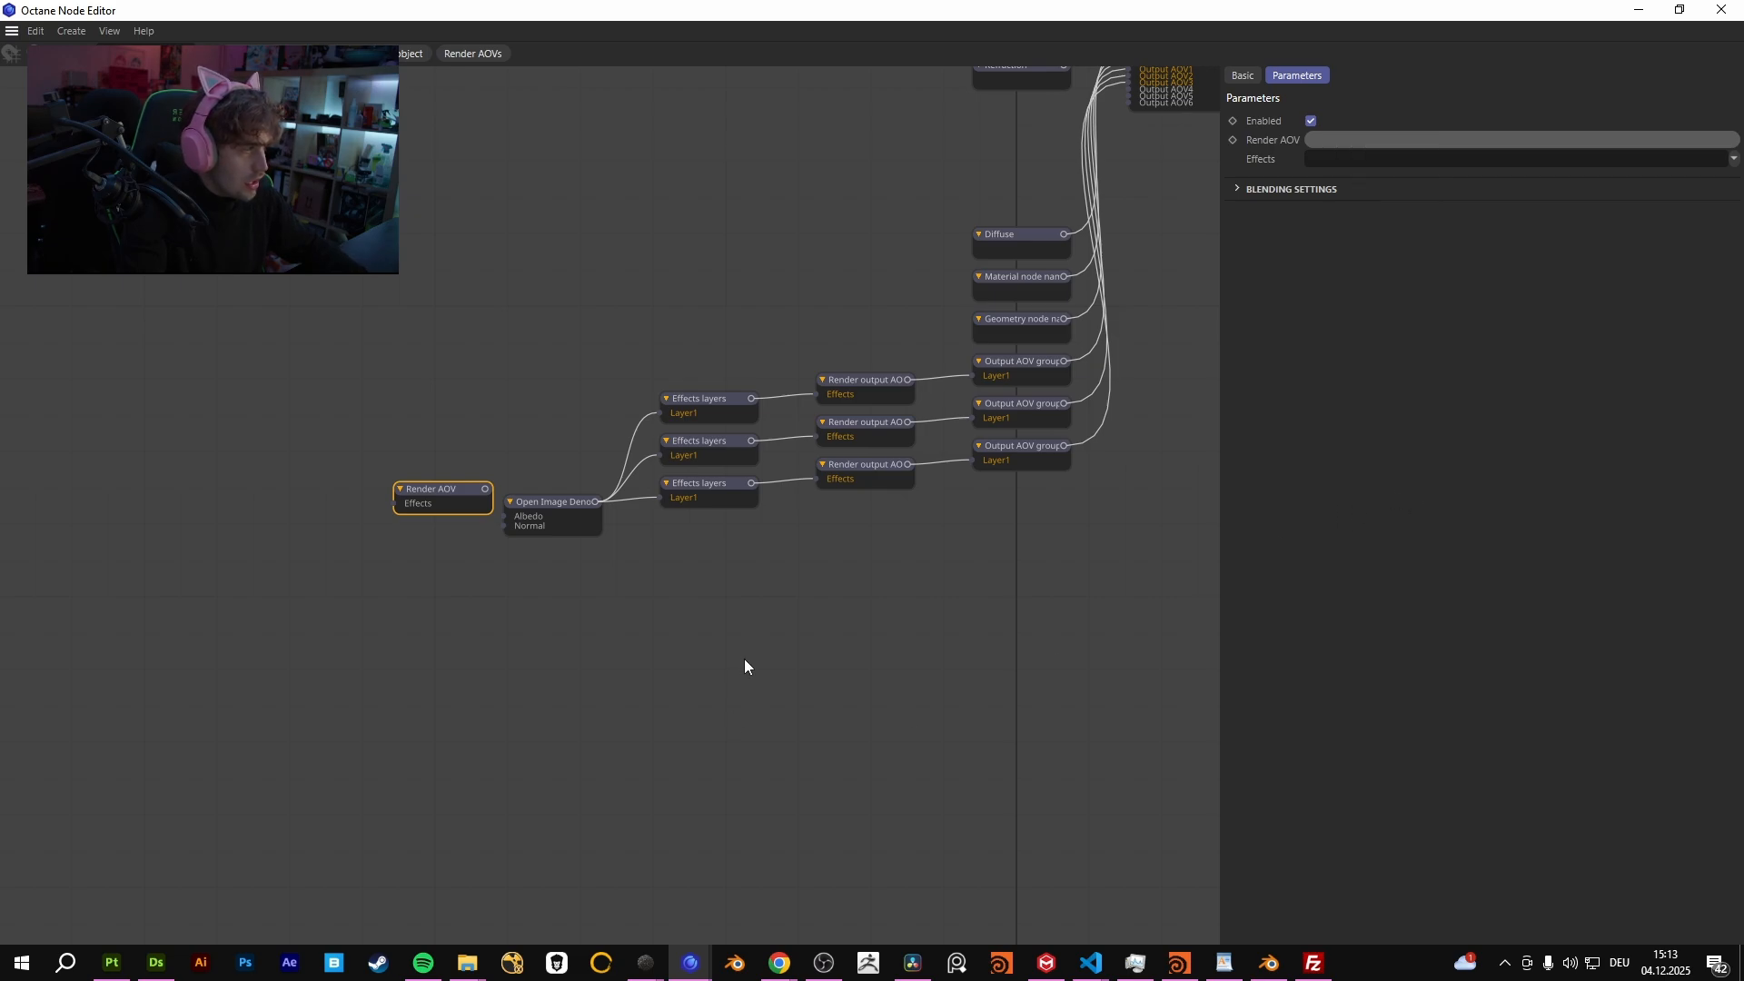
key(Delete)
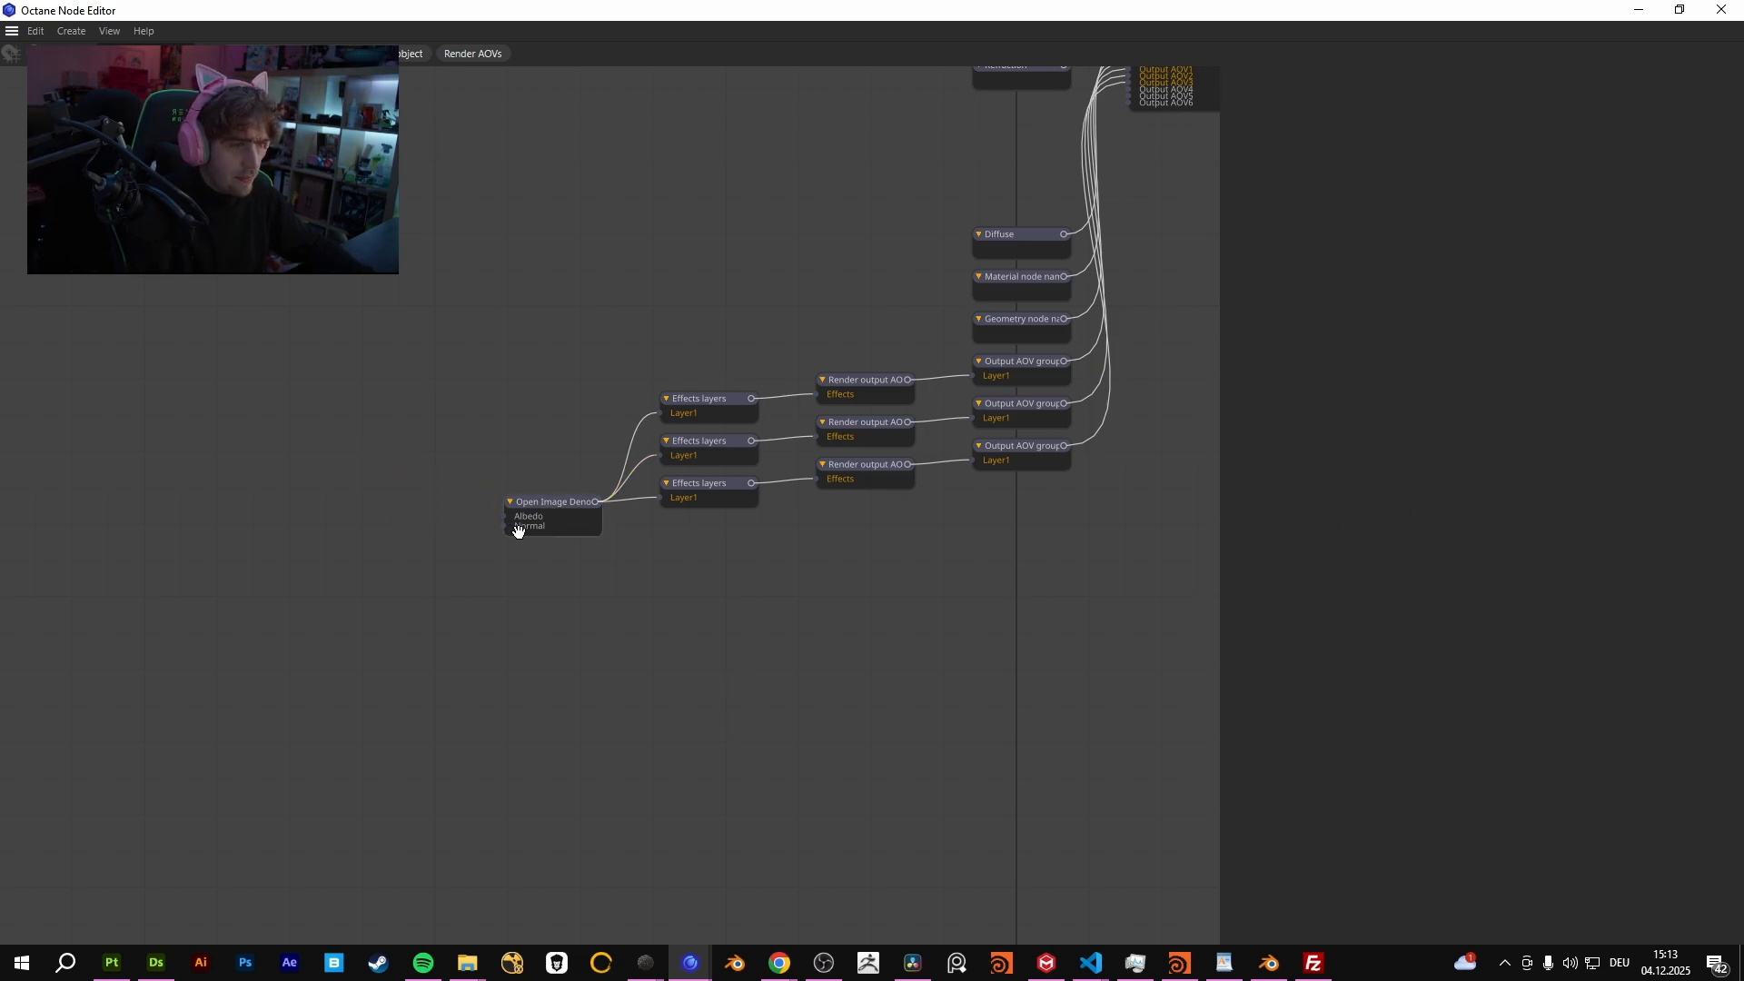
Move the Open Image Denoise node farther from the Effects layers nodes and browse the node types that can be added
drag(548, 503, 494, 482)
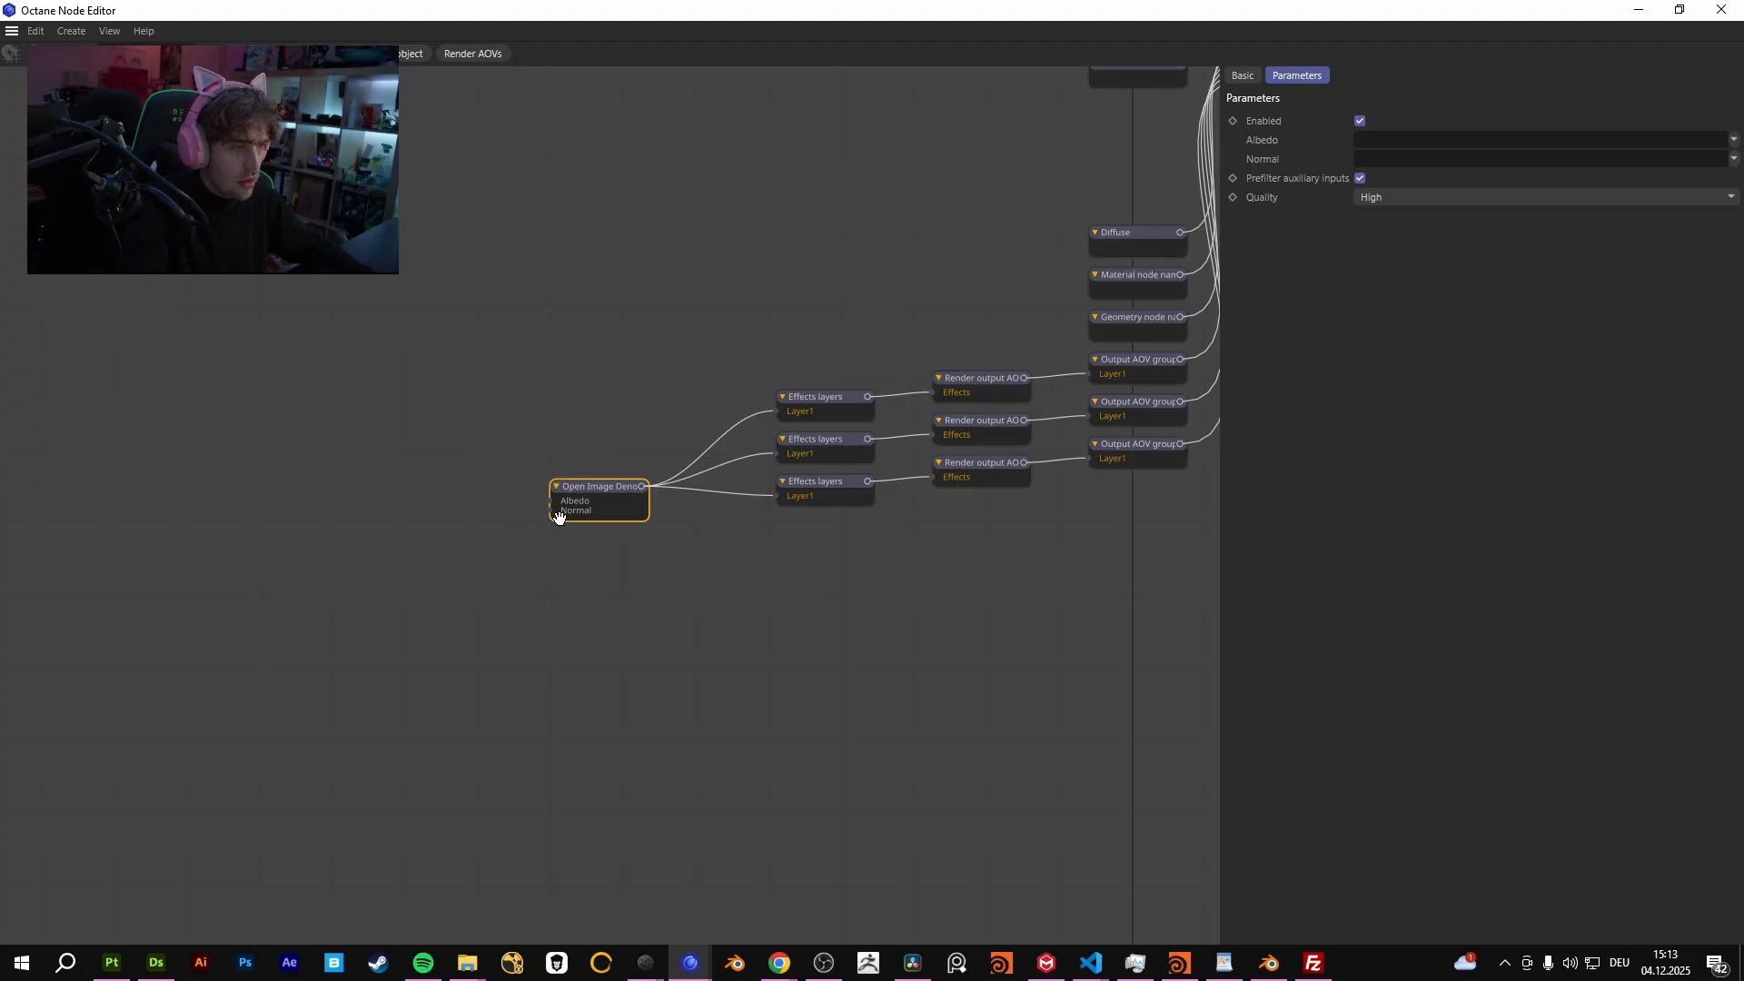
right_click(461, 498)
click(733, 596)
right_click(400, 527)
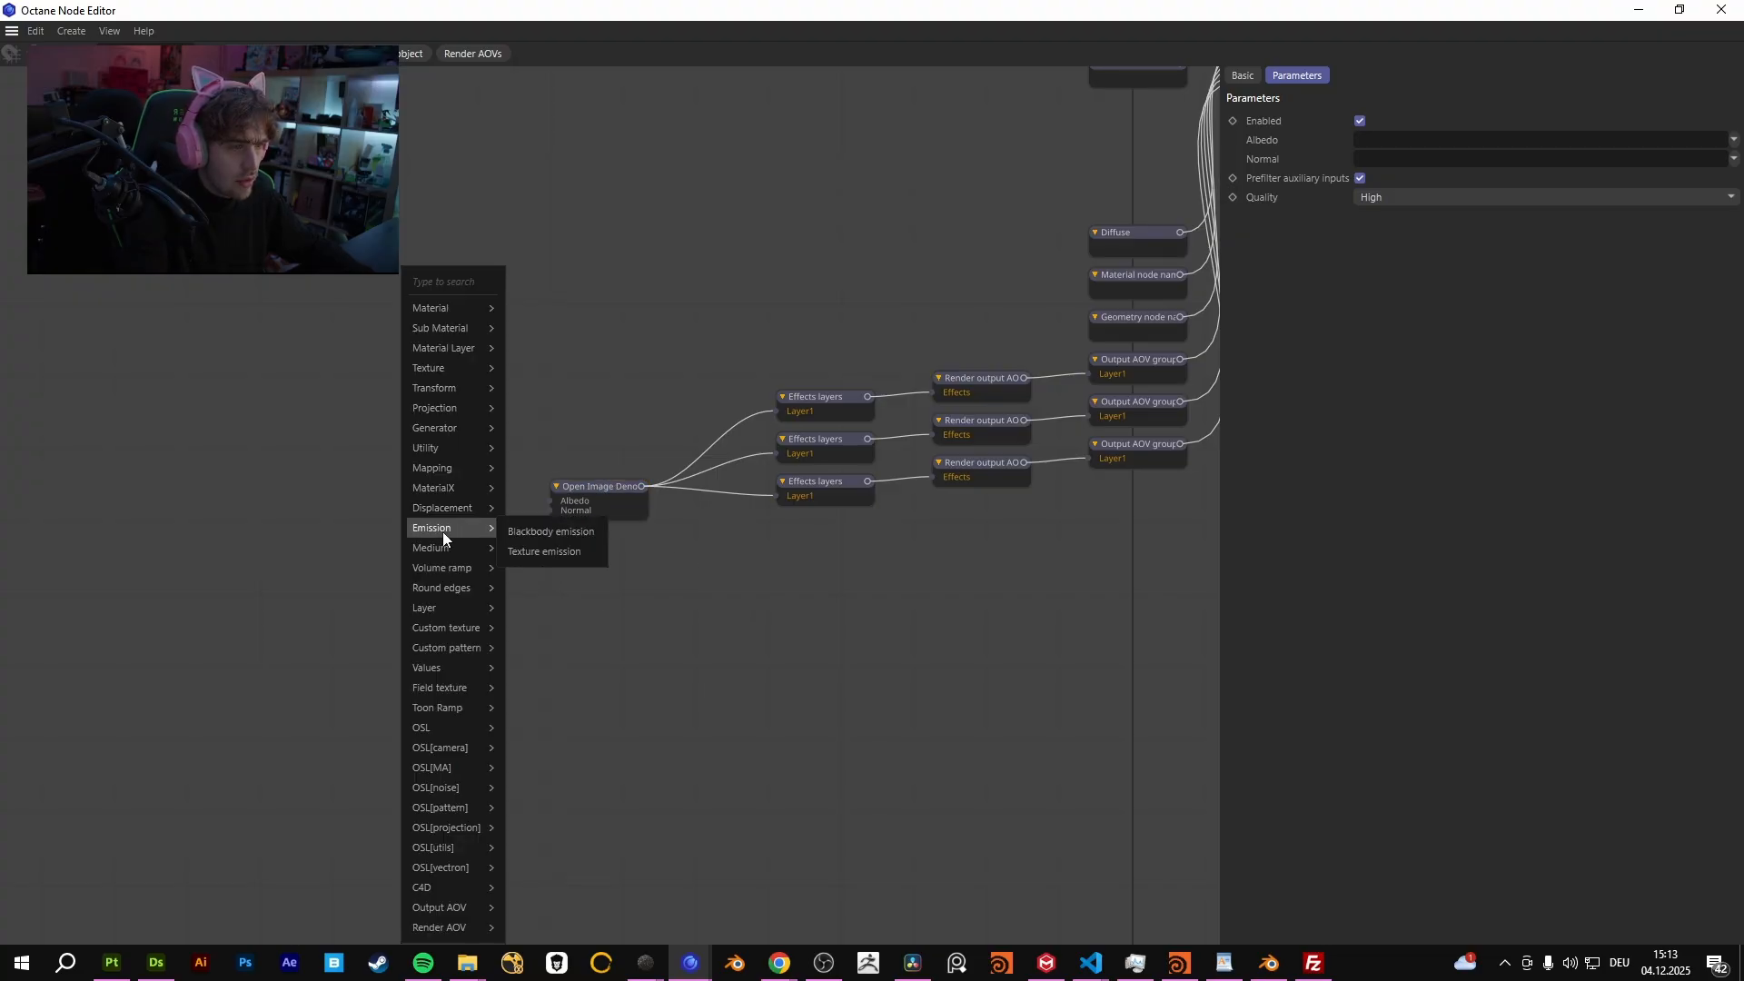
mouse_move(454, 487)
mouse_move(536, 512)
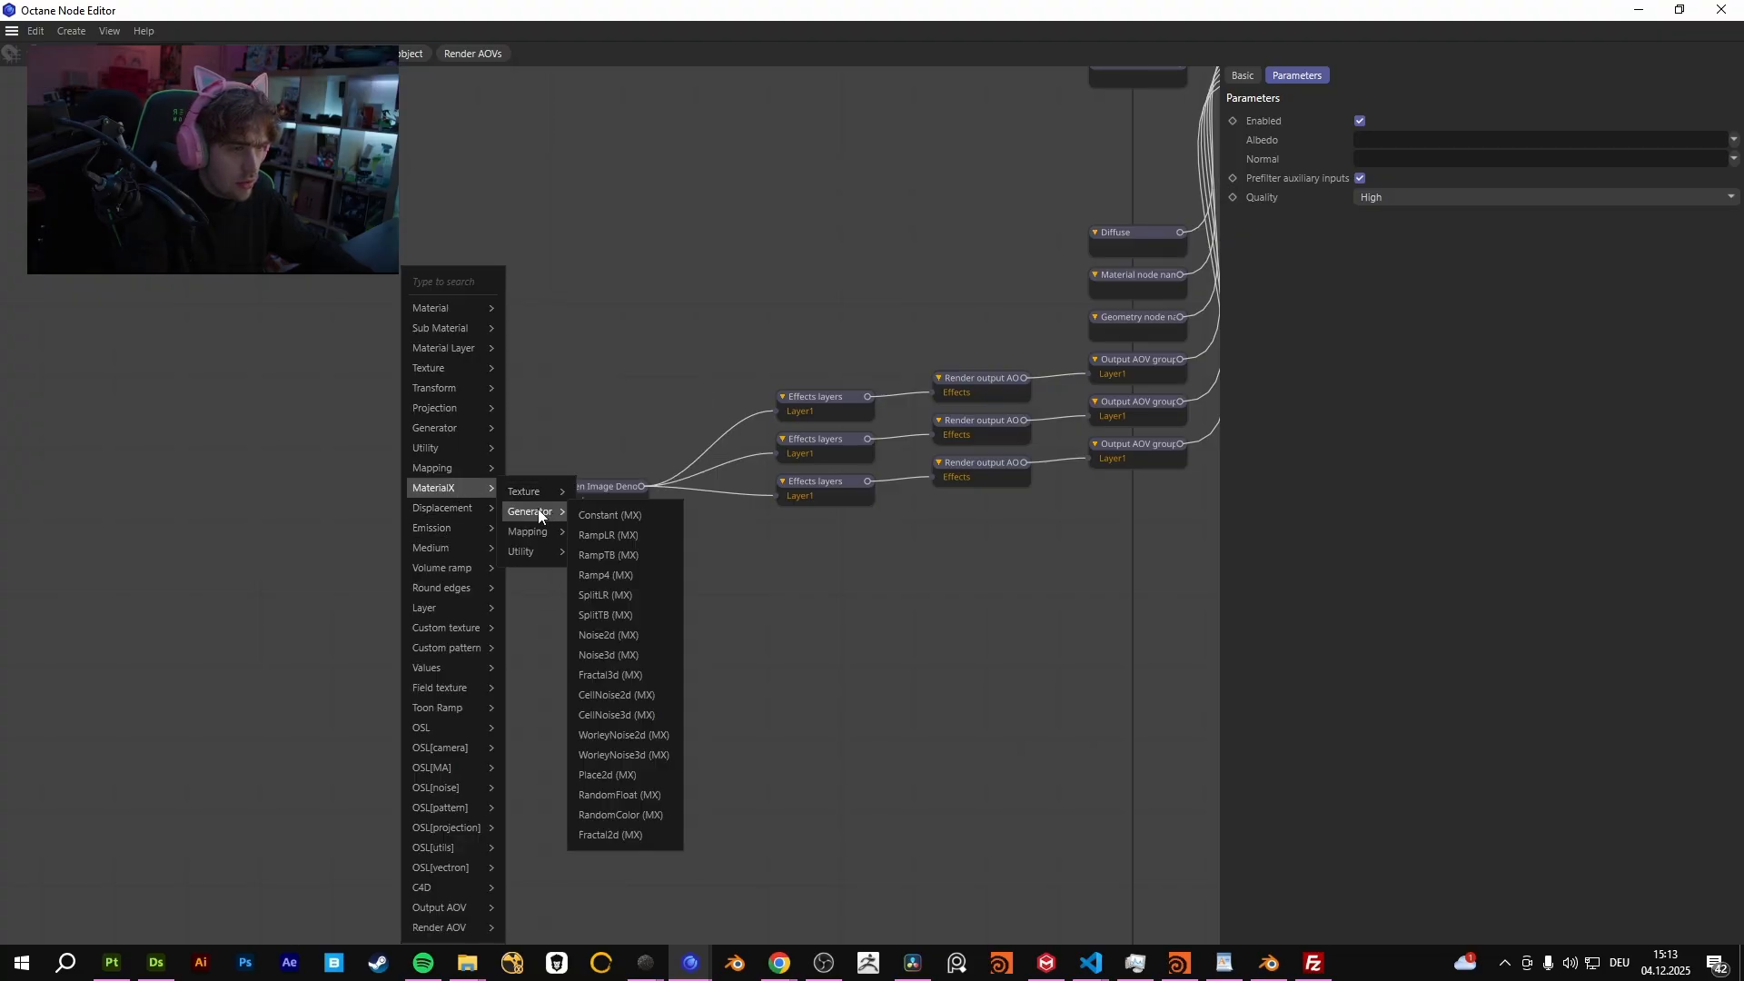
click(1021, 470)
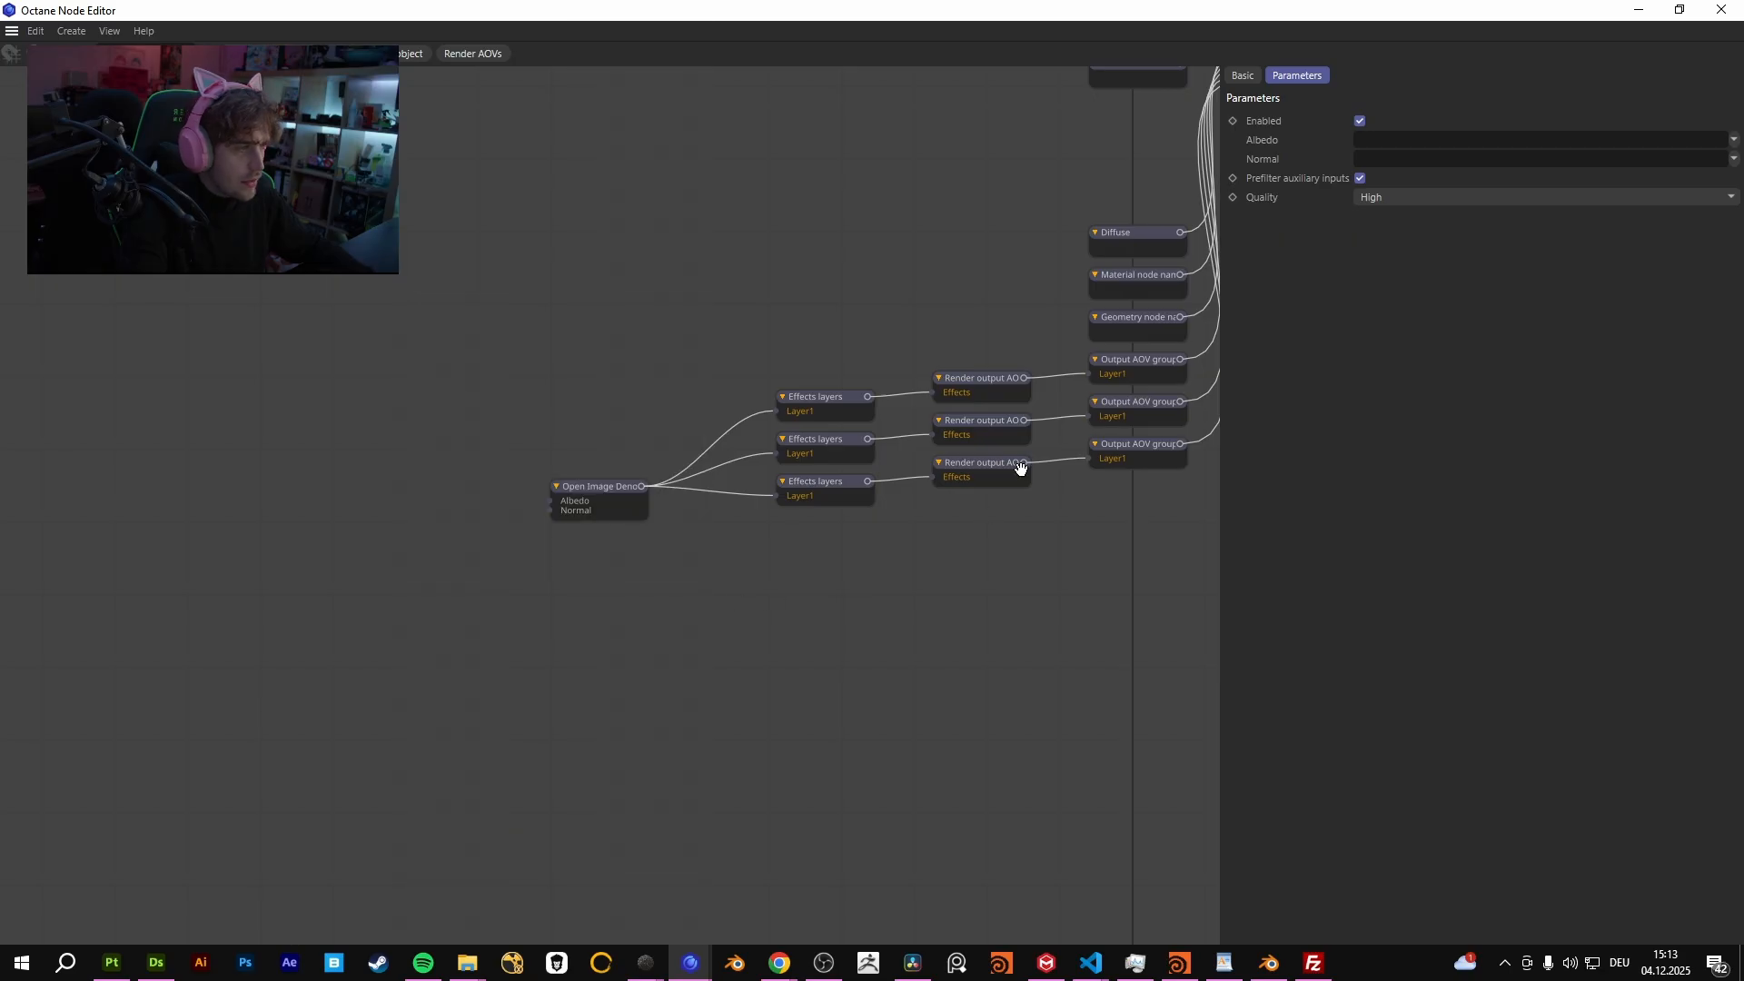
Close the node editor, the render AOV manager and the render settings, and open the Octane Live Viewer
click(1728, 8)
click(1722, 49)
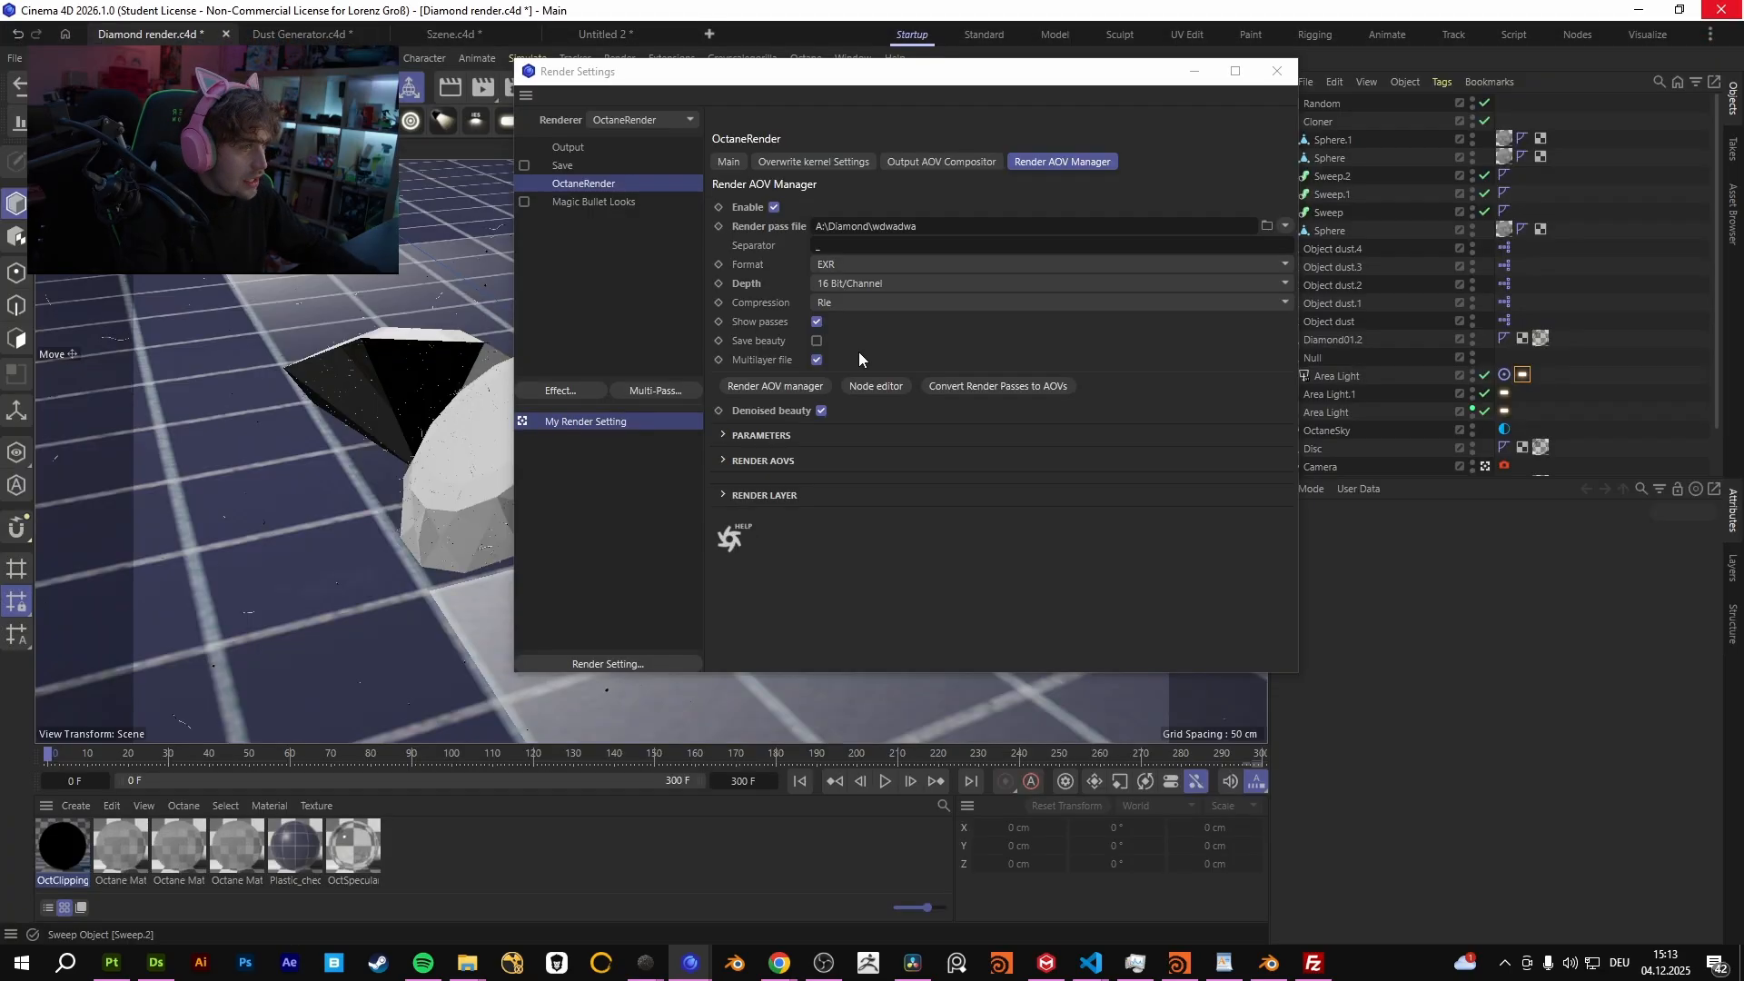
click(1277, 71)
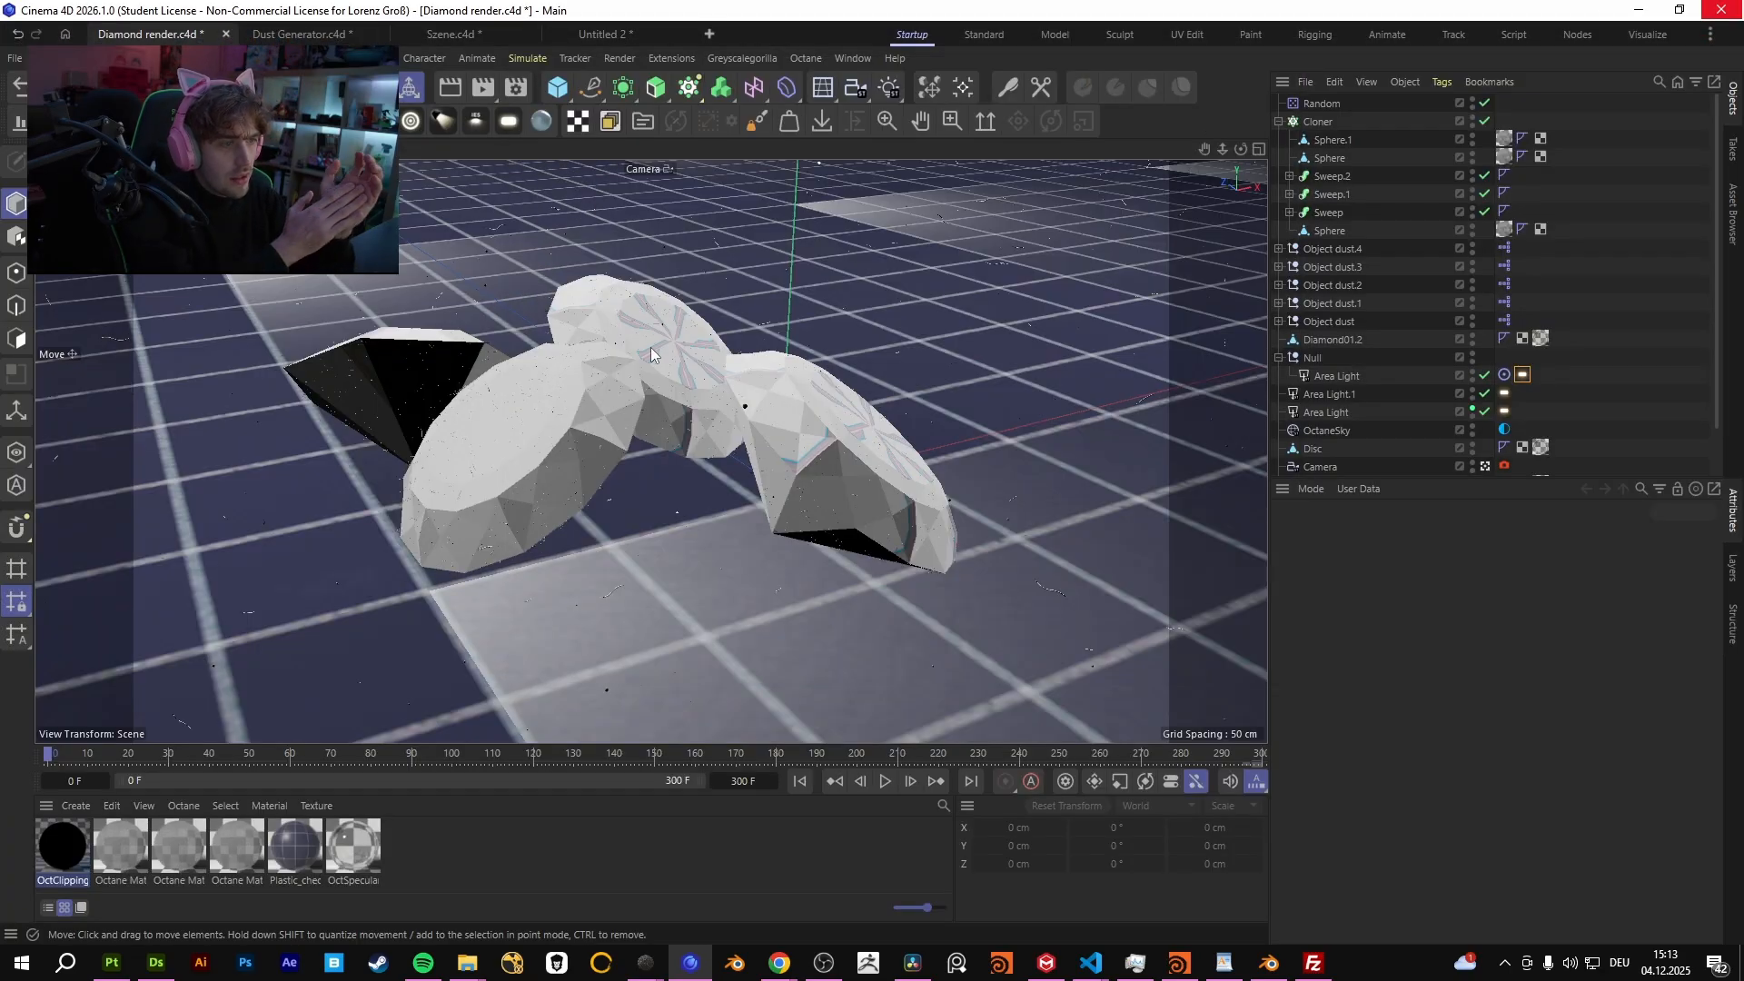
click(805, 57)
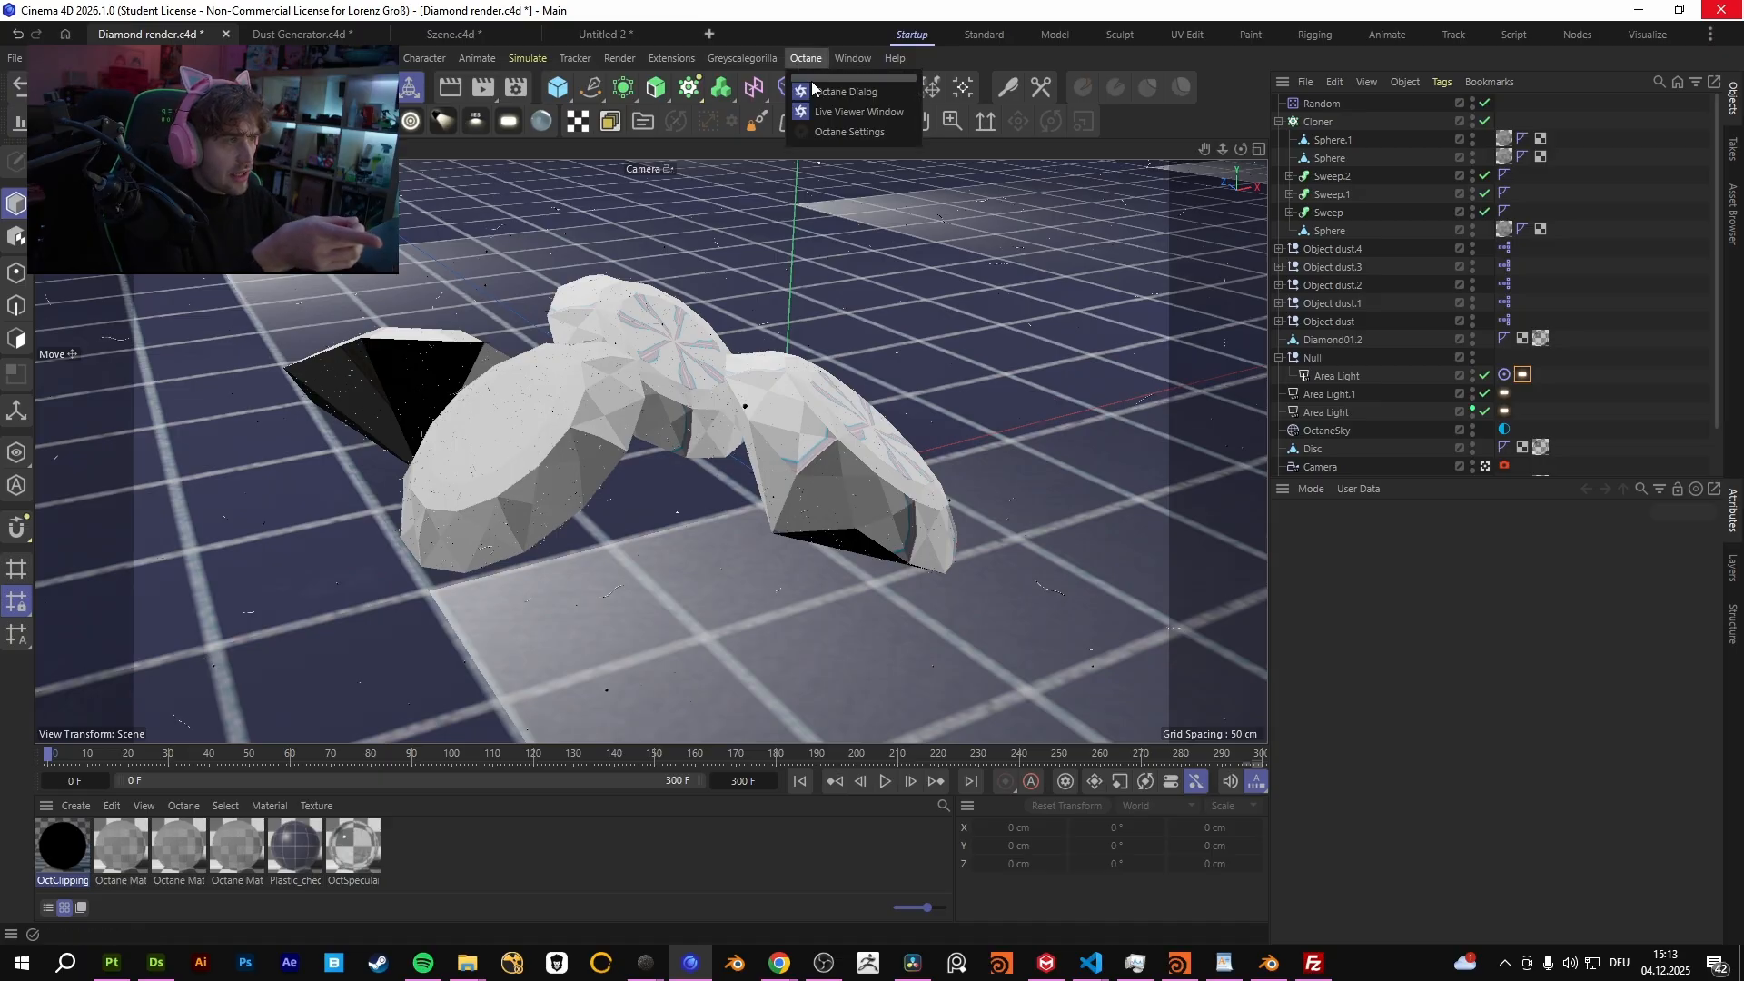
click(845, 88)
Switch to Chrome and examine the Lazy Textures Models page, from Newest Models down to the All Models section
mouse_move(779, 963)
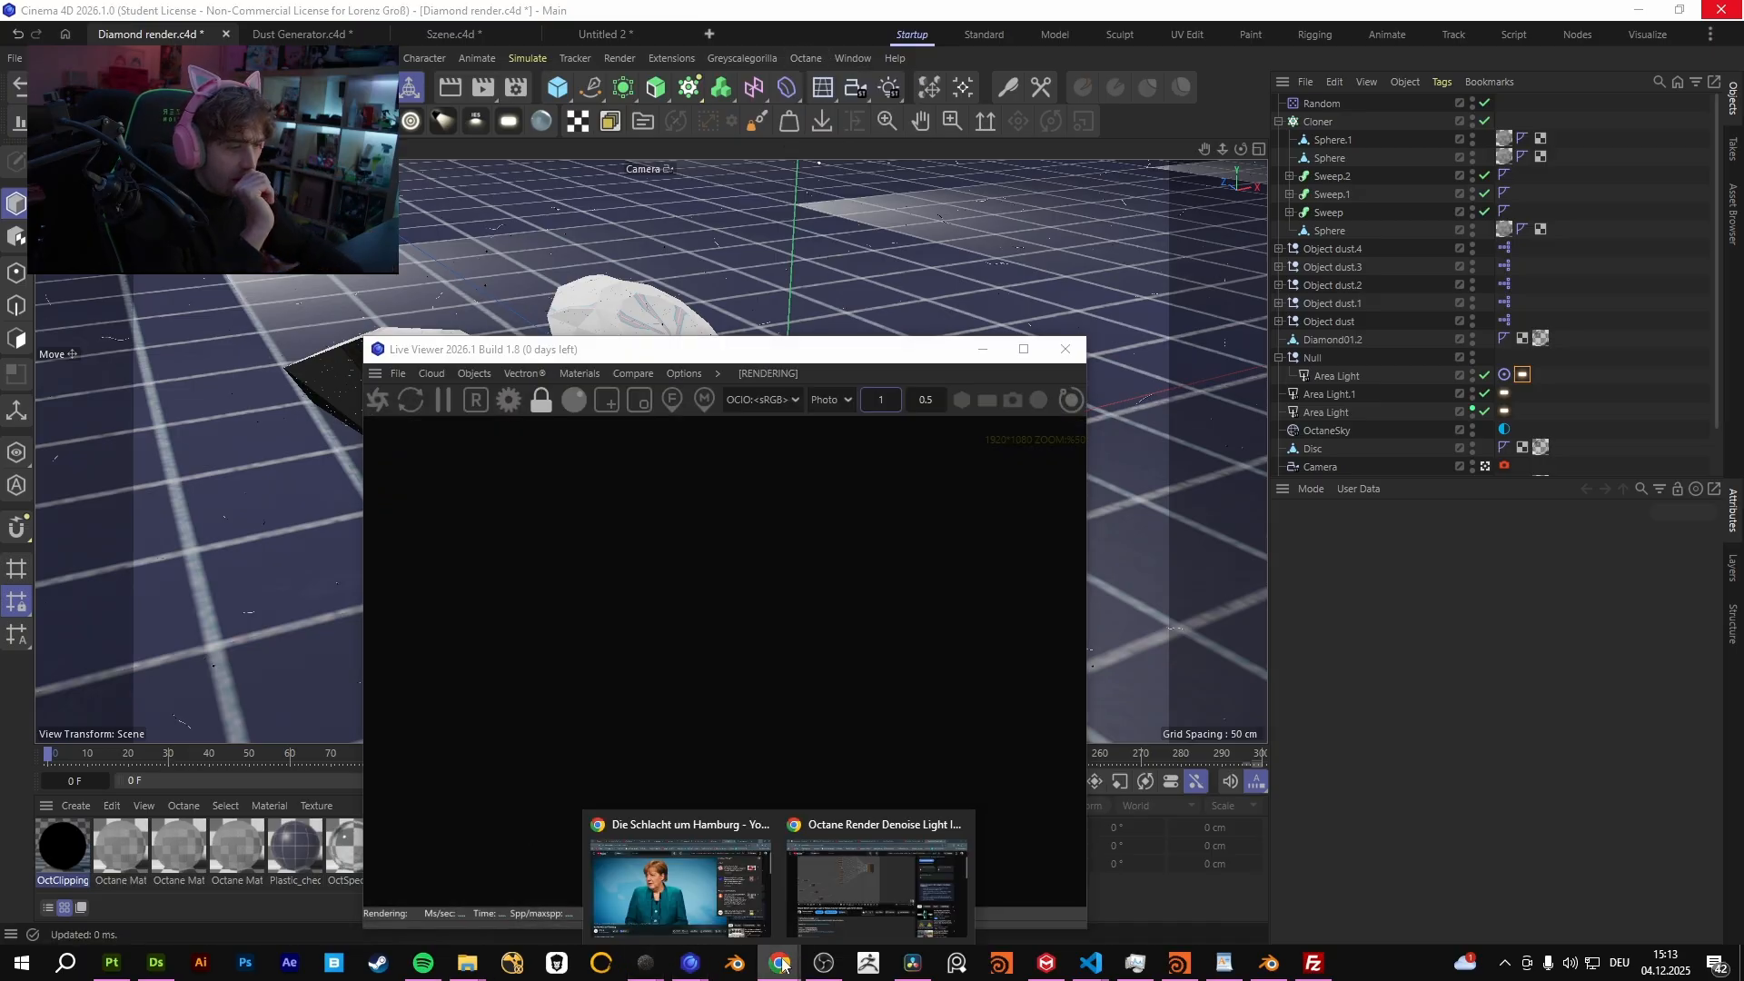
click(877, 881)
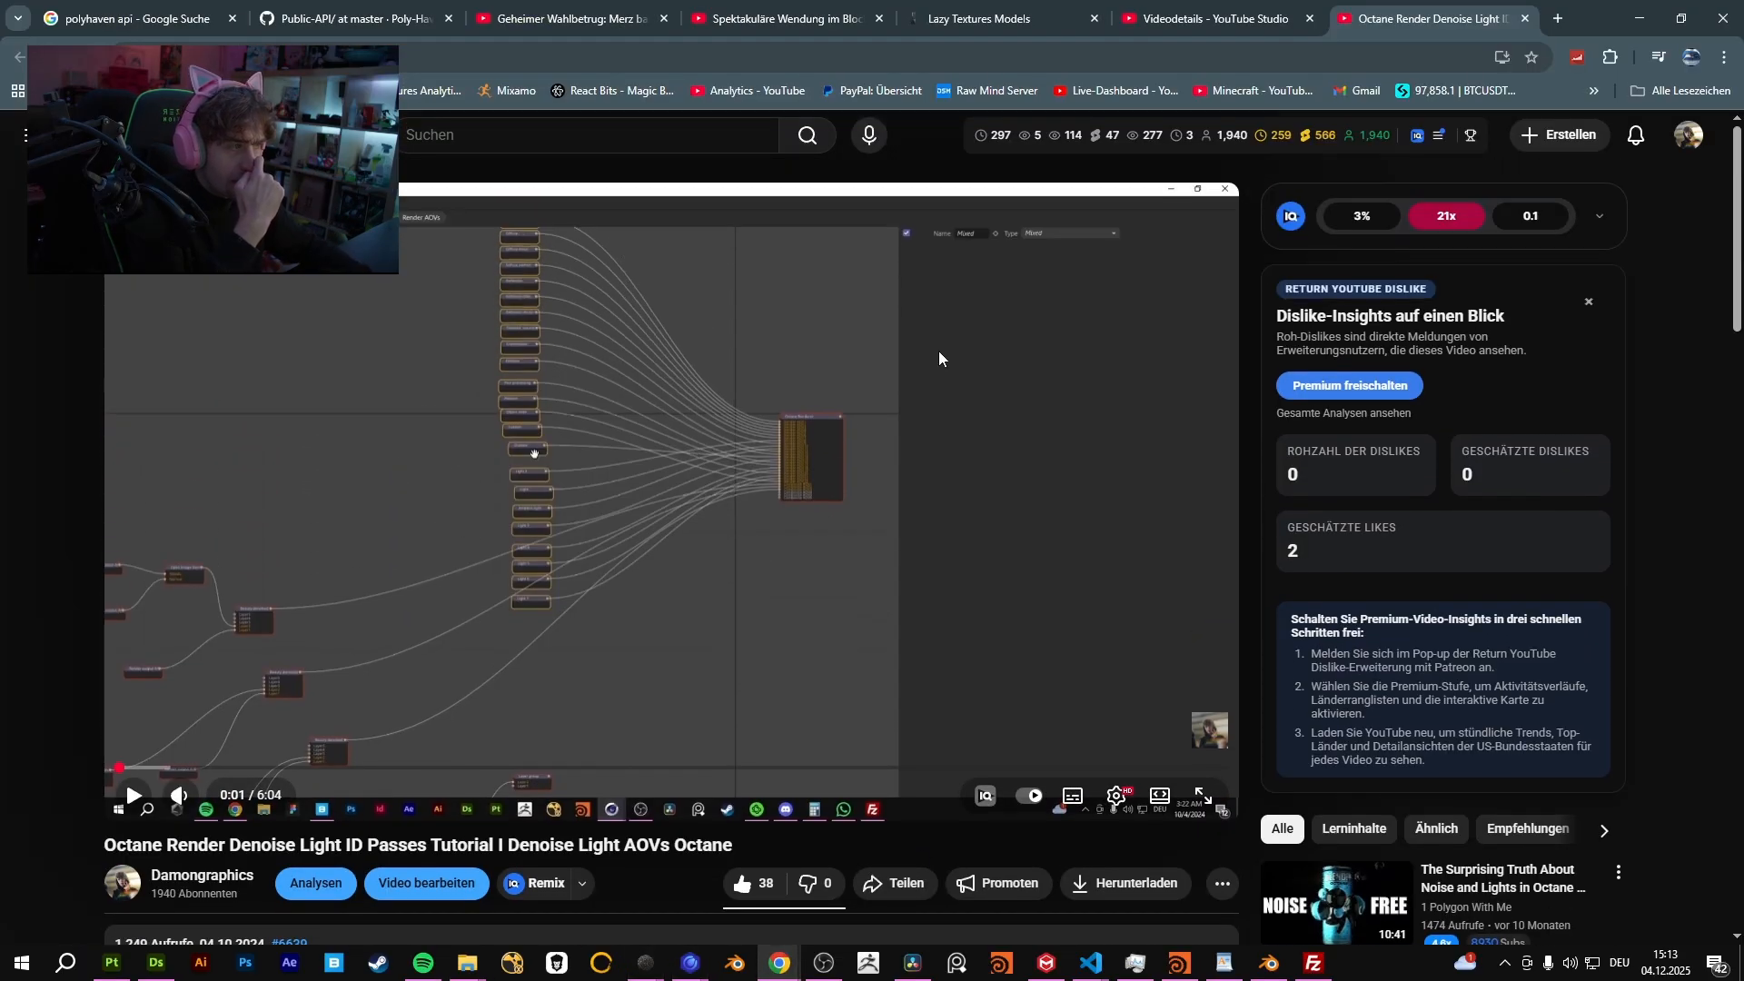
click(990, 18)
scroll(879, 343, up, 10)
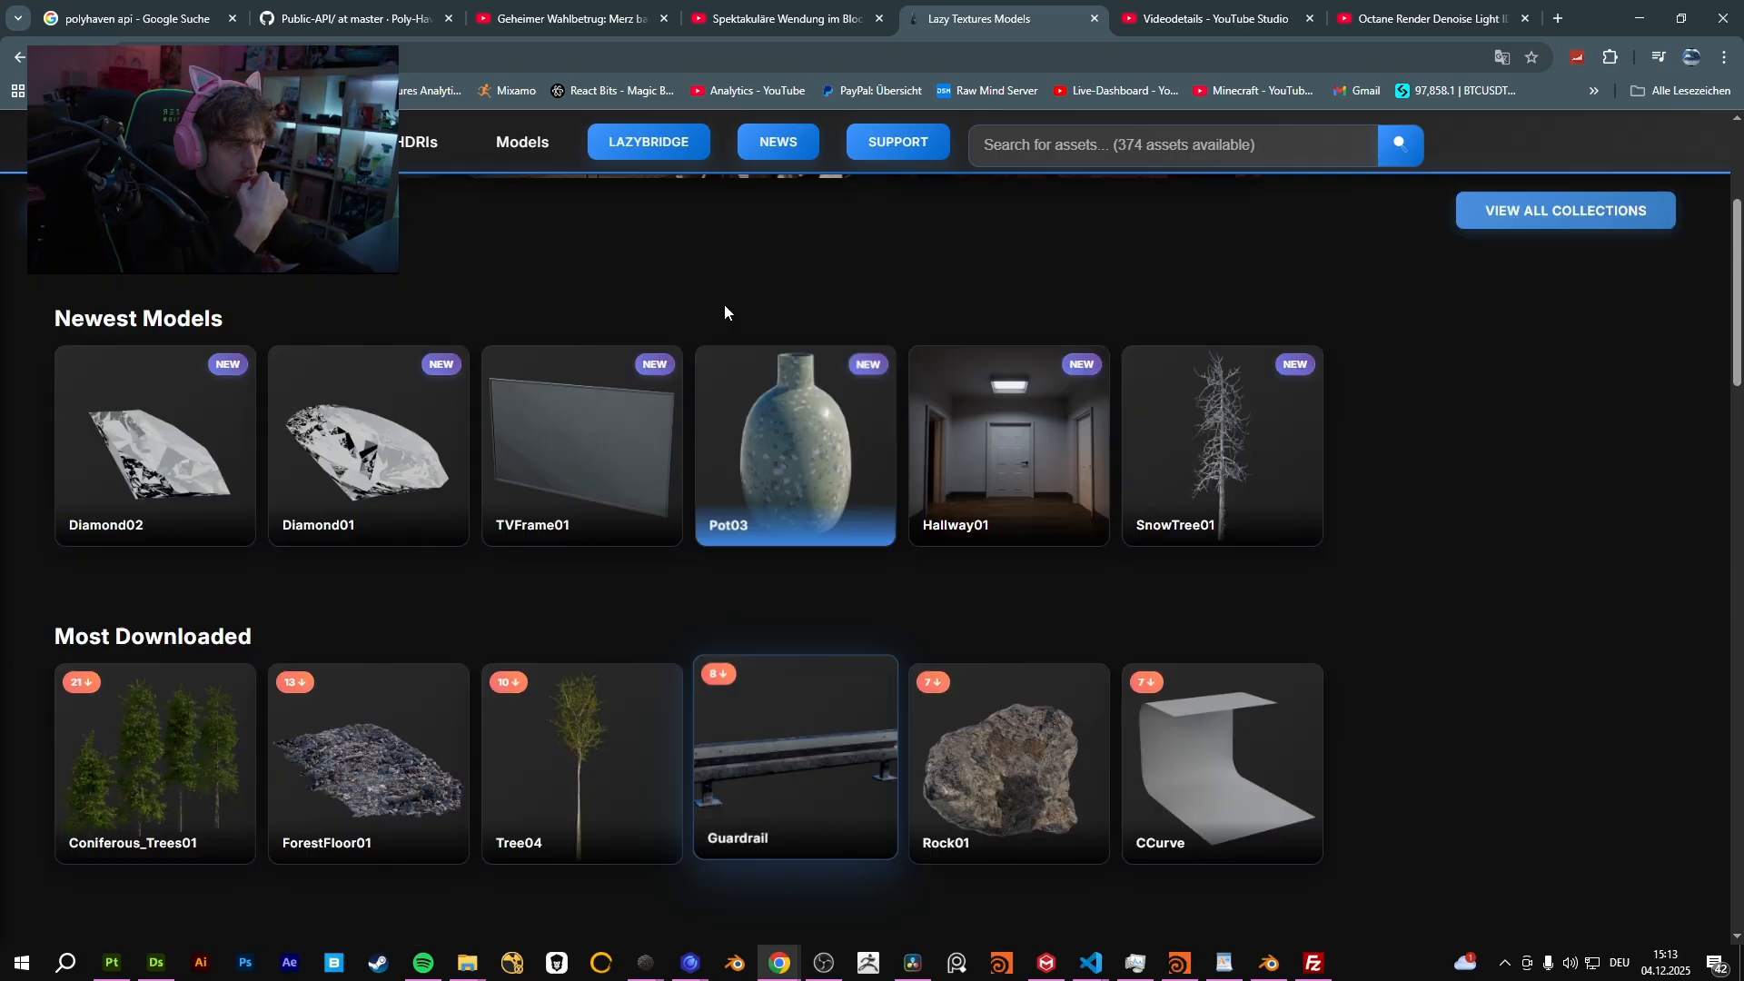
scroll(725, 311, up, 3)
scroll(848, 459, down, 8)
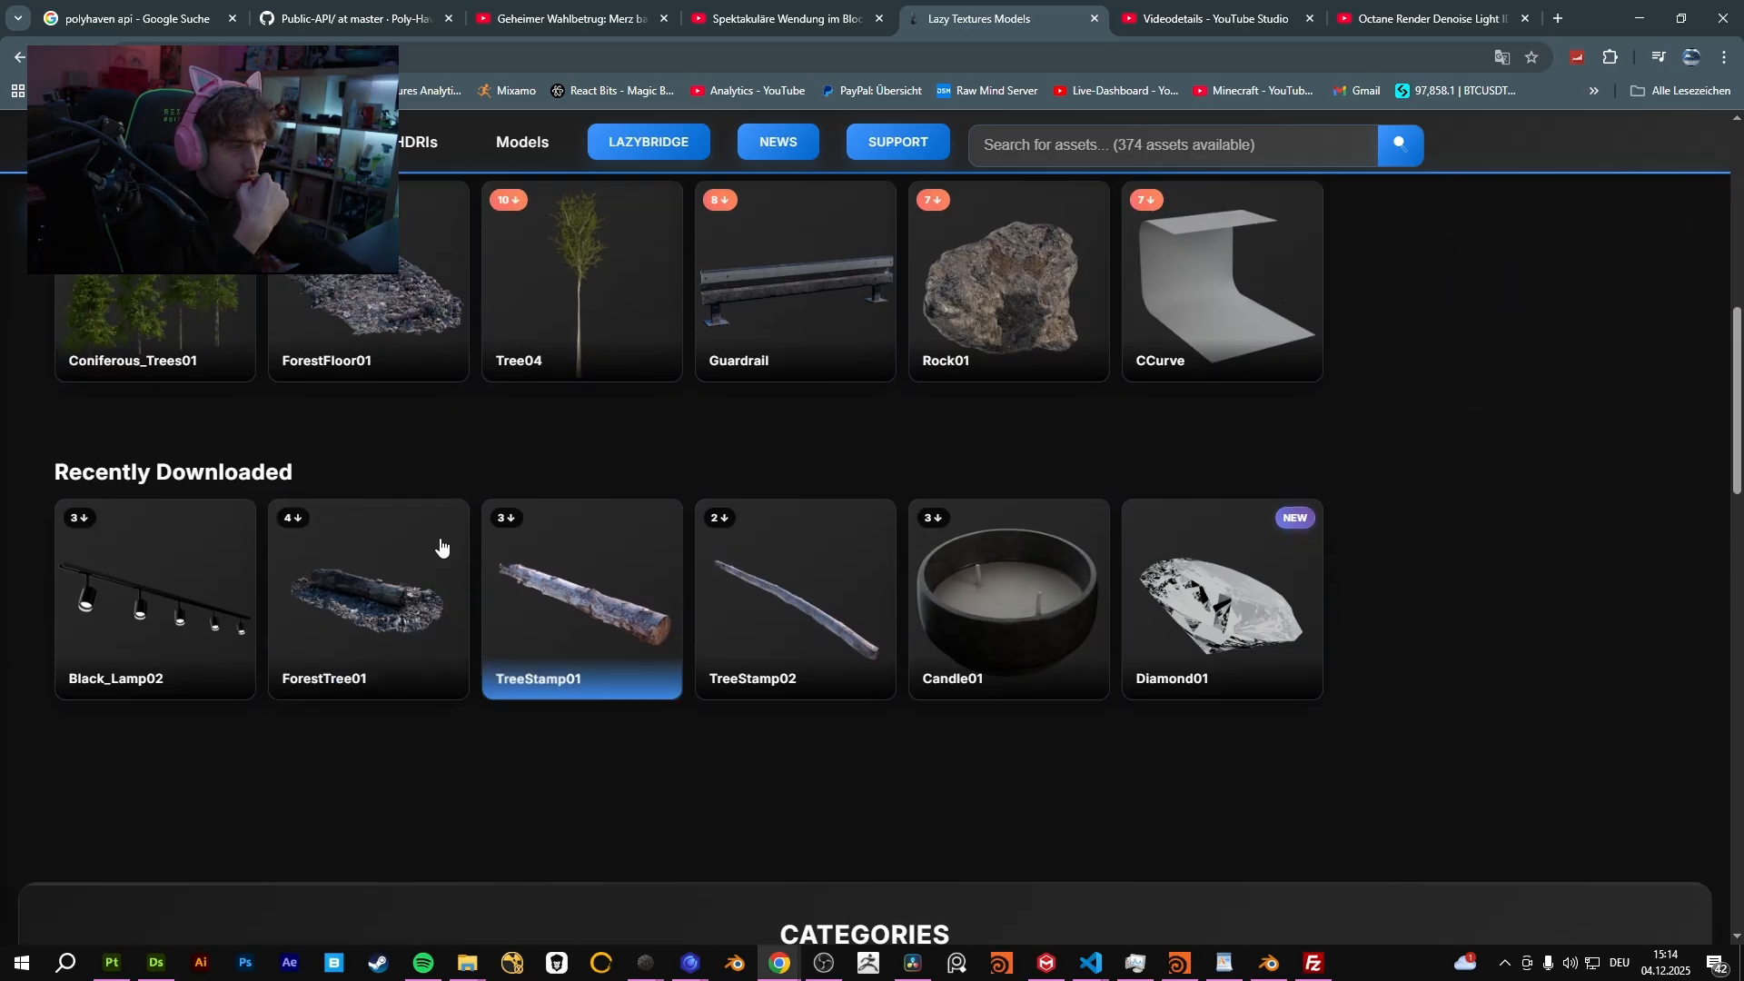
scroll(440, 543, down, 10)
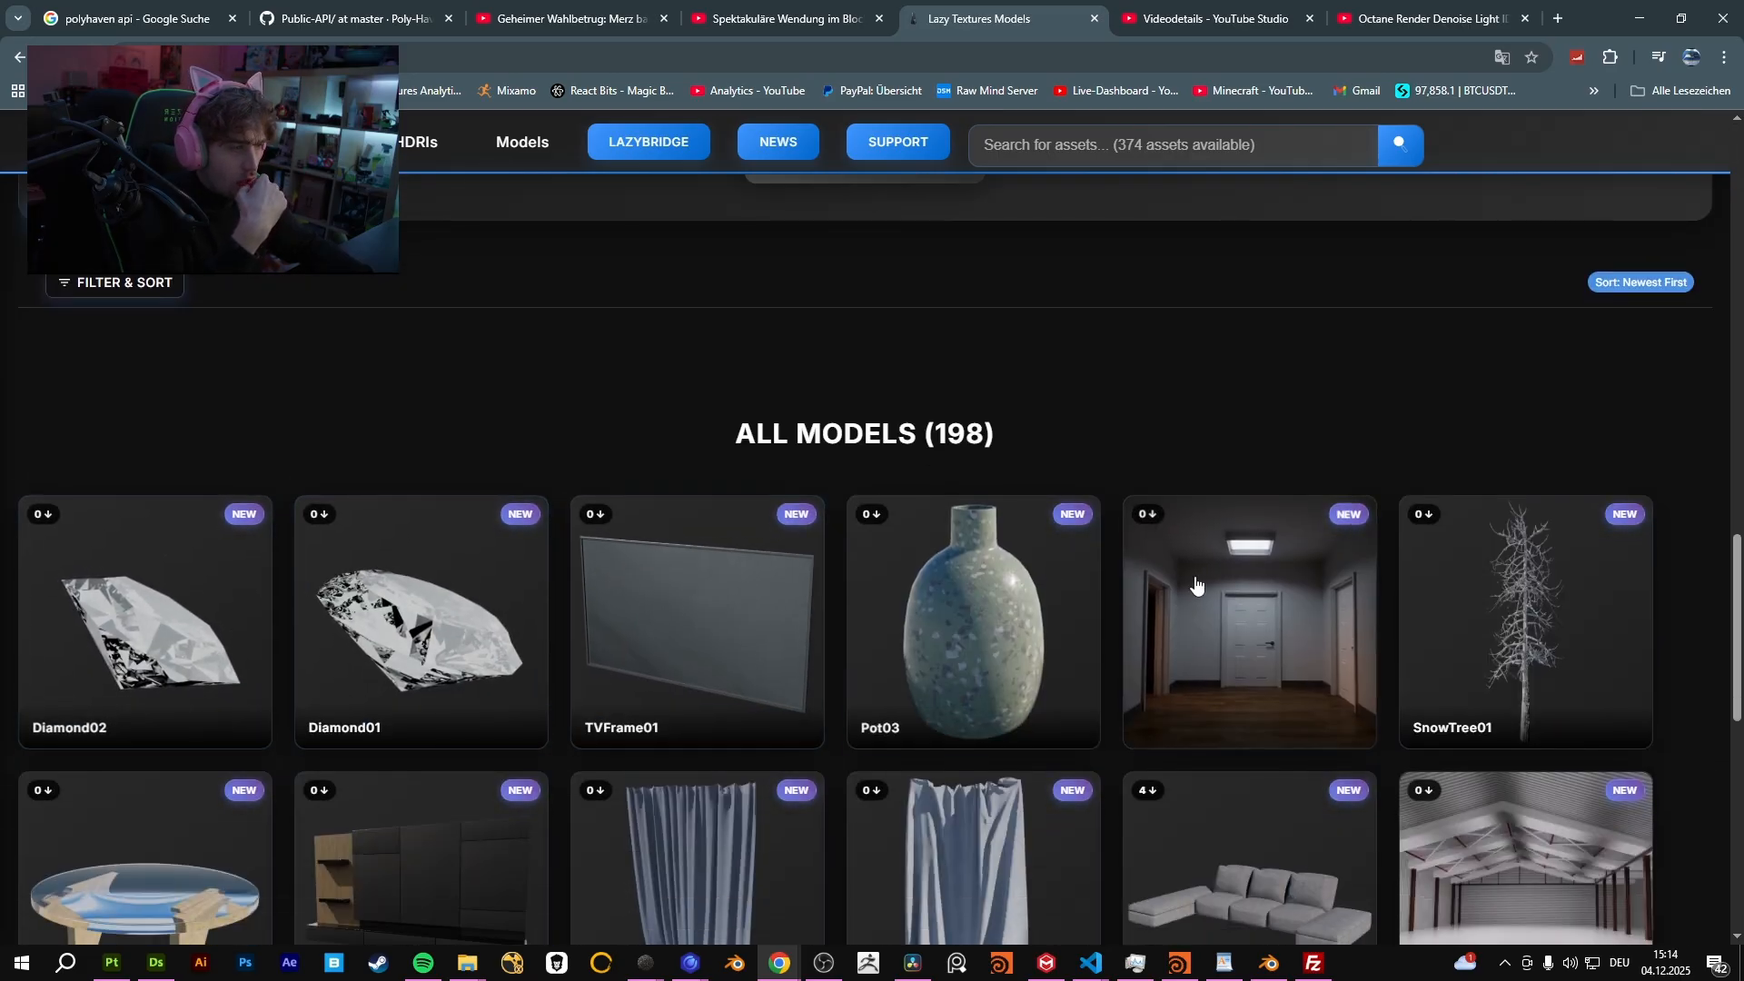
mouse_move(1018, 445)
mouse_down()
mouse_move(773, 434)
mouse_move(1051, 428)
mouse_move(740, 426)
mouse_move(1023, 428)
mouse_up()
click(739, 432)
click(1051, 428)
click(1022, 428)
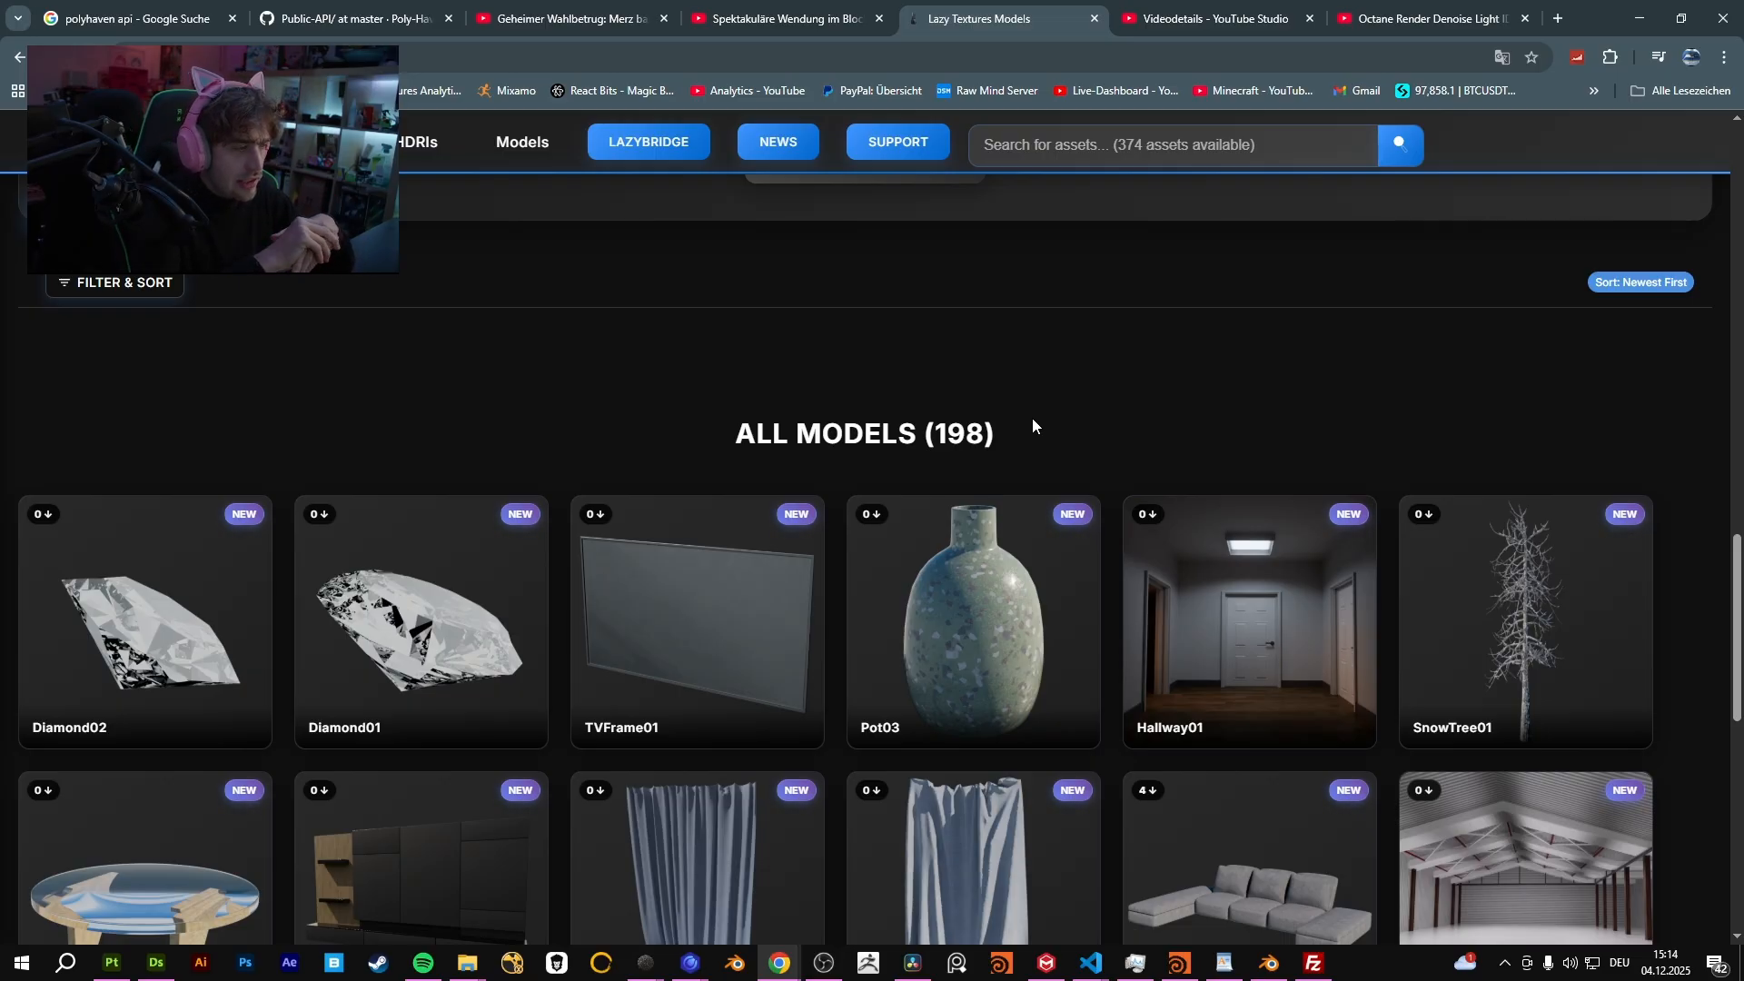
Load more models repeatedly in the All Models list, look through them, and return to Collections at the start of the page
scroll(999, 422, down, 10)
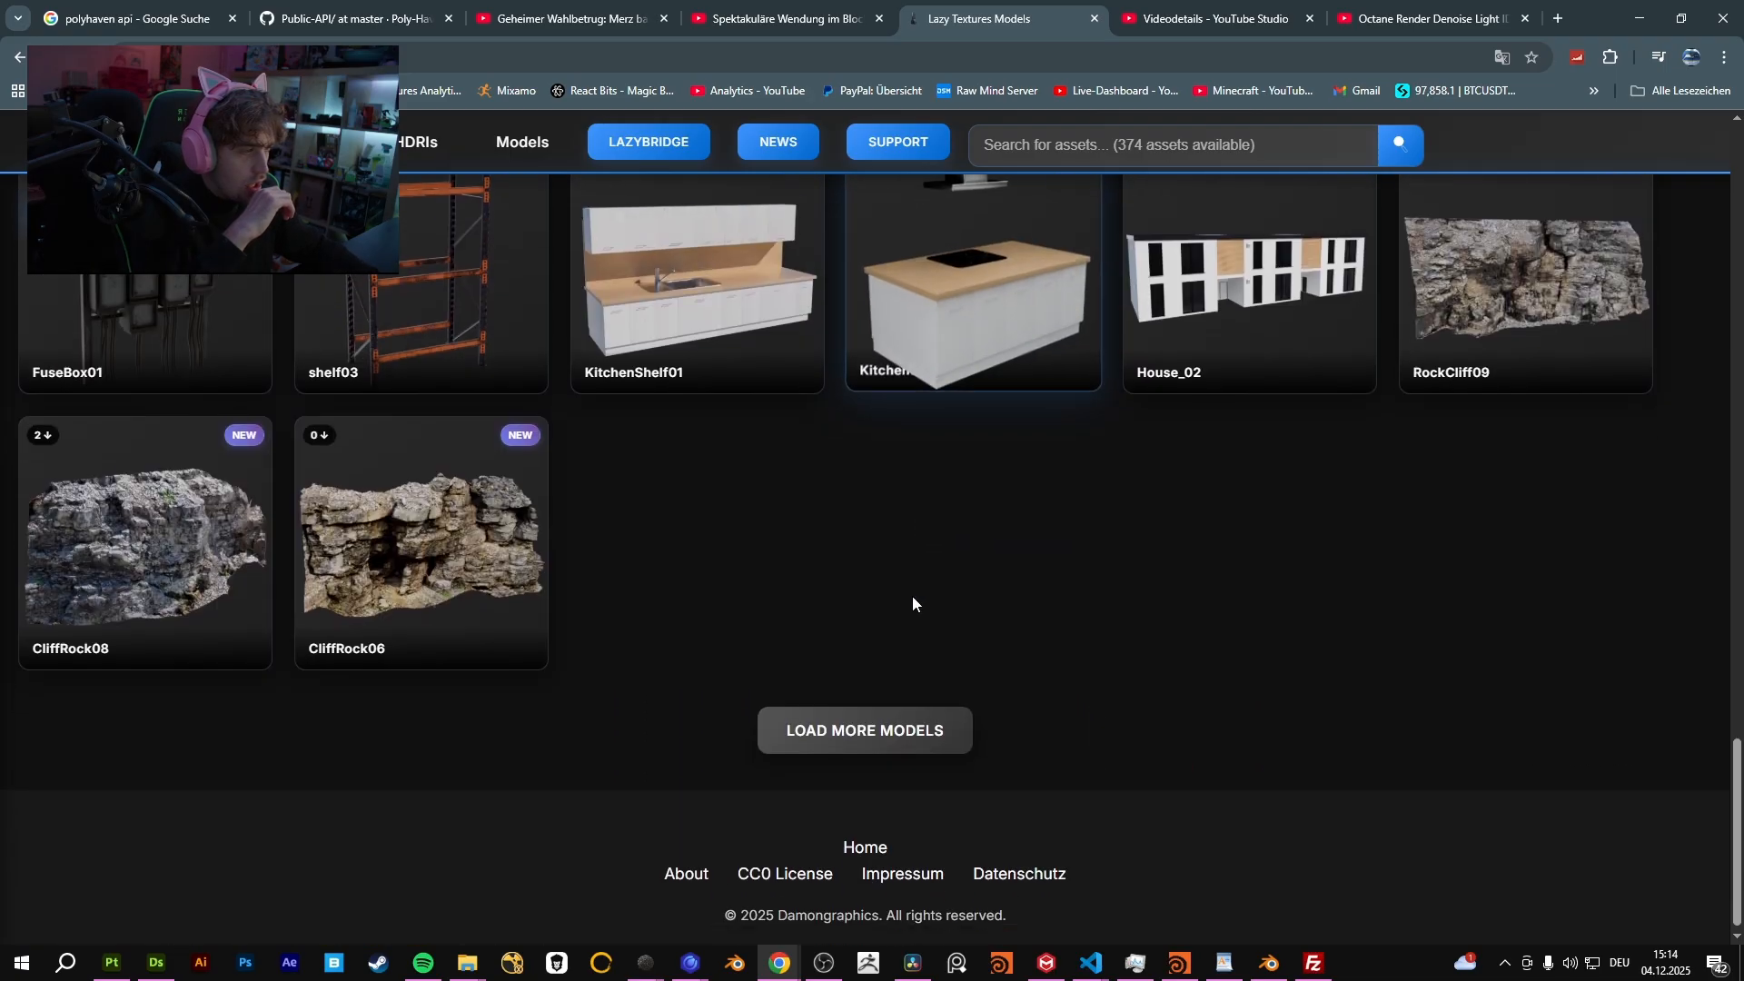
click(831, 726)
scroll(923, 596, down, 12)
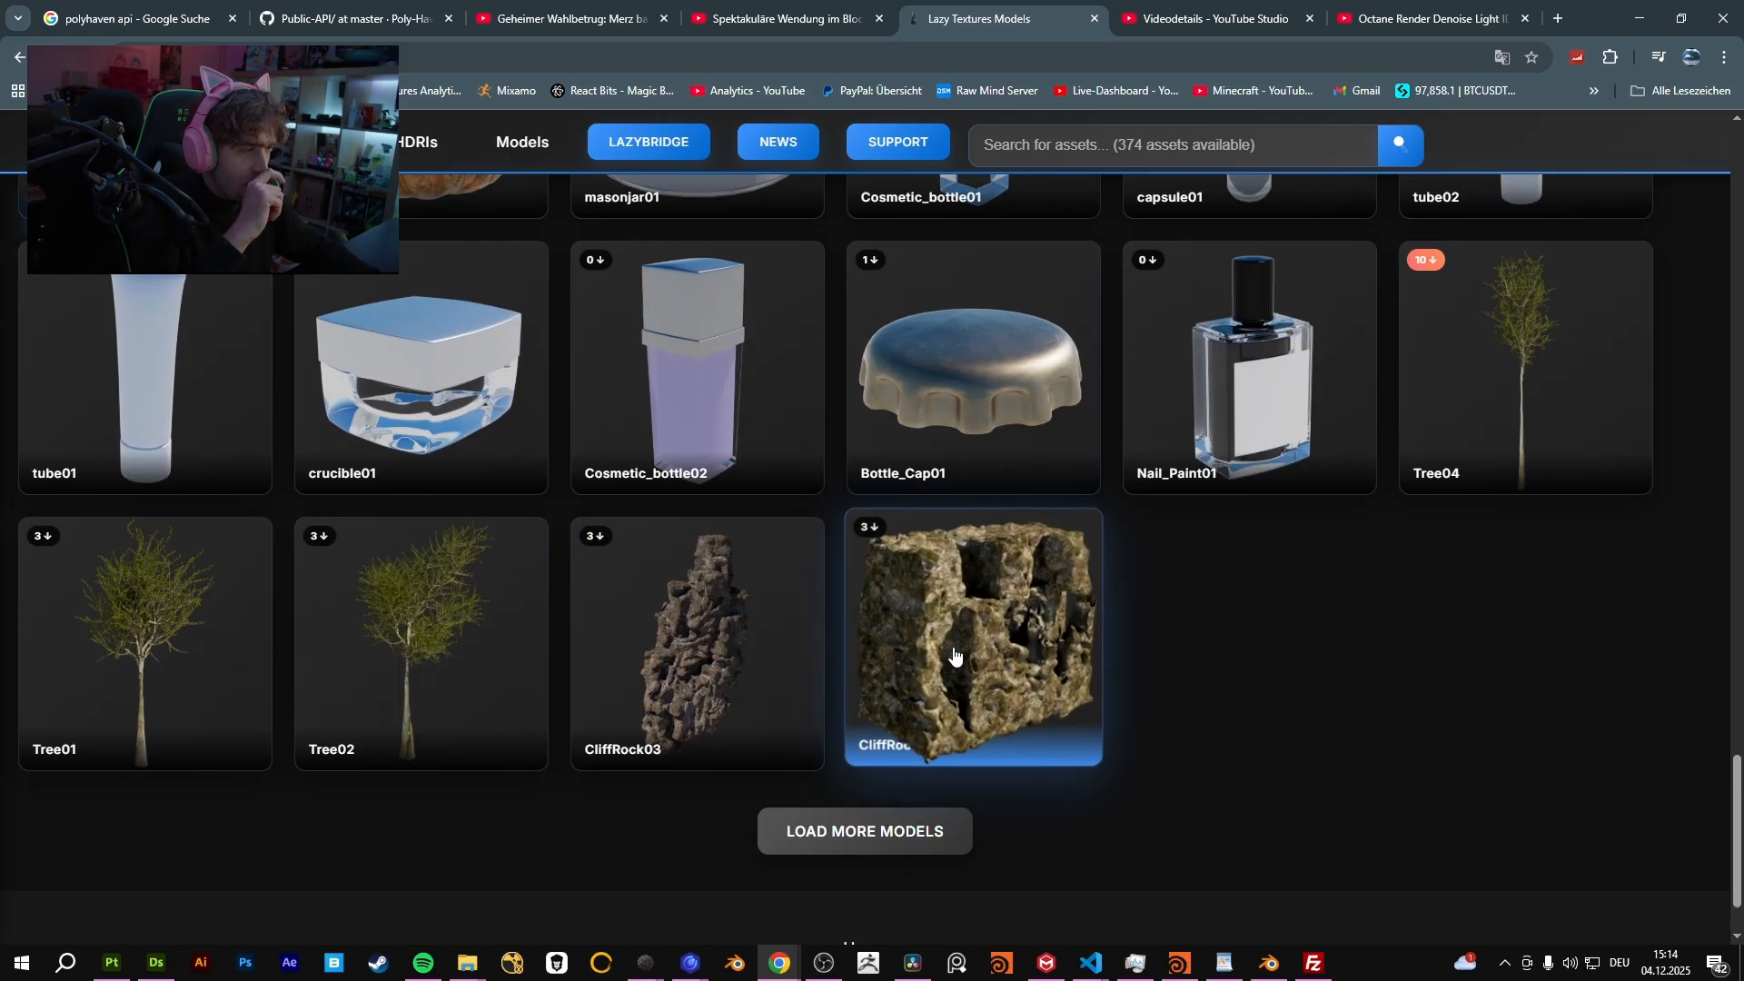
scroll(903, 821, down, 10)
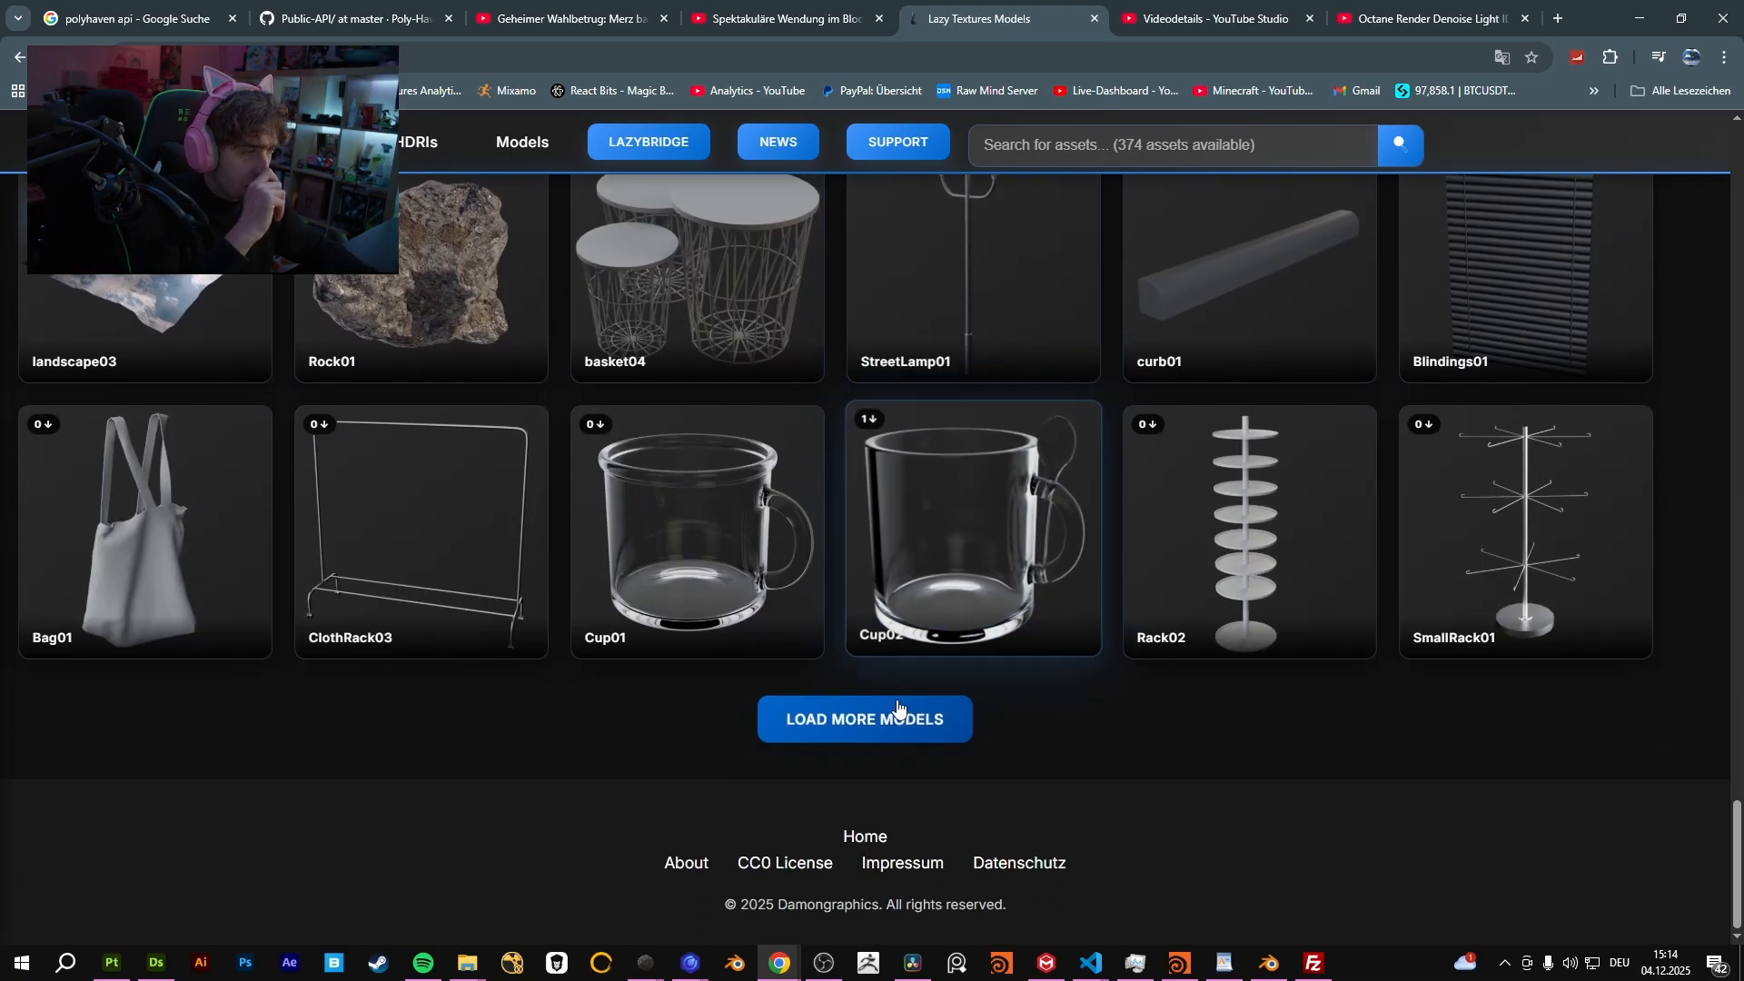
click(897, 713)
scroll(973, 695, down, 10)
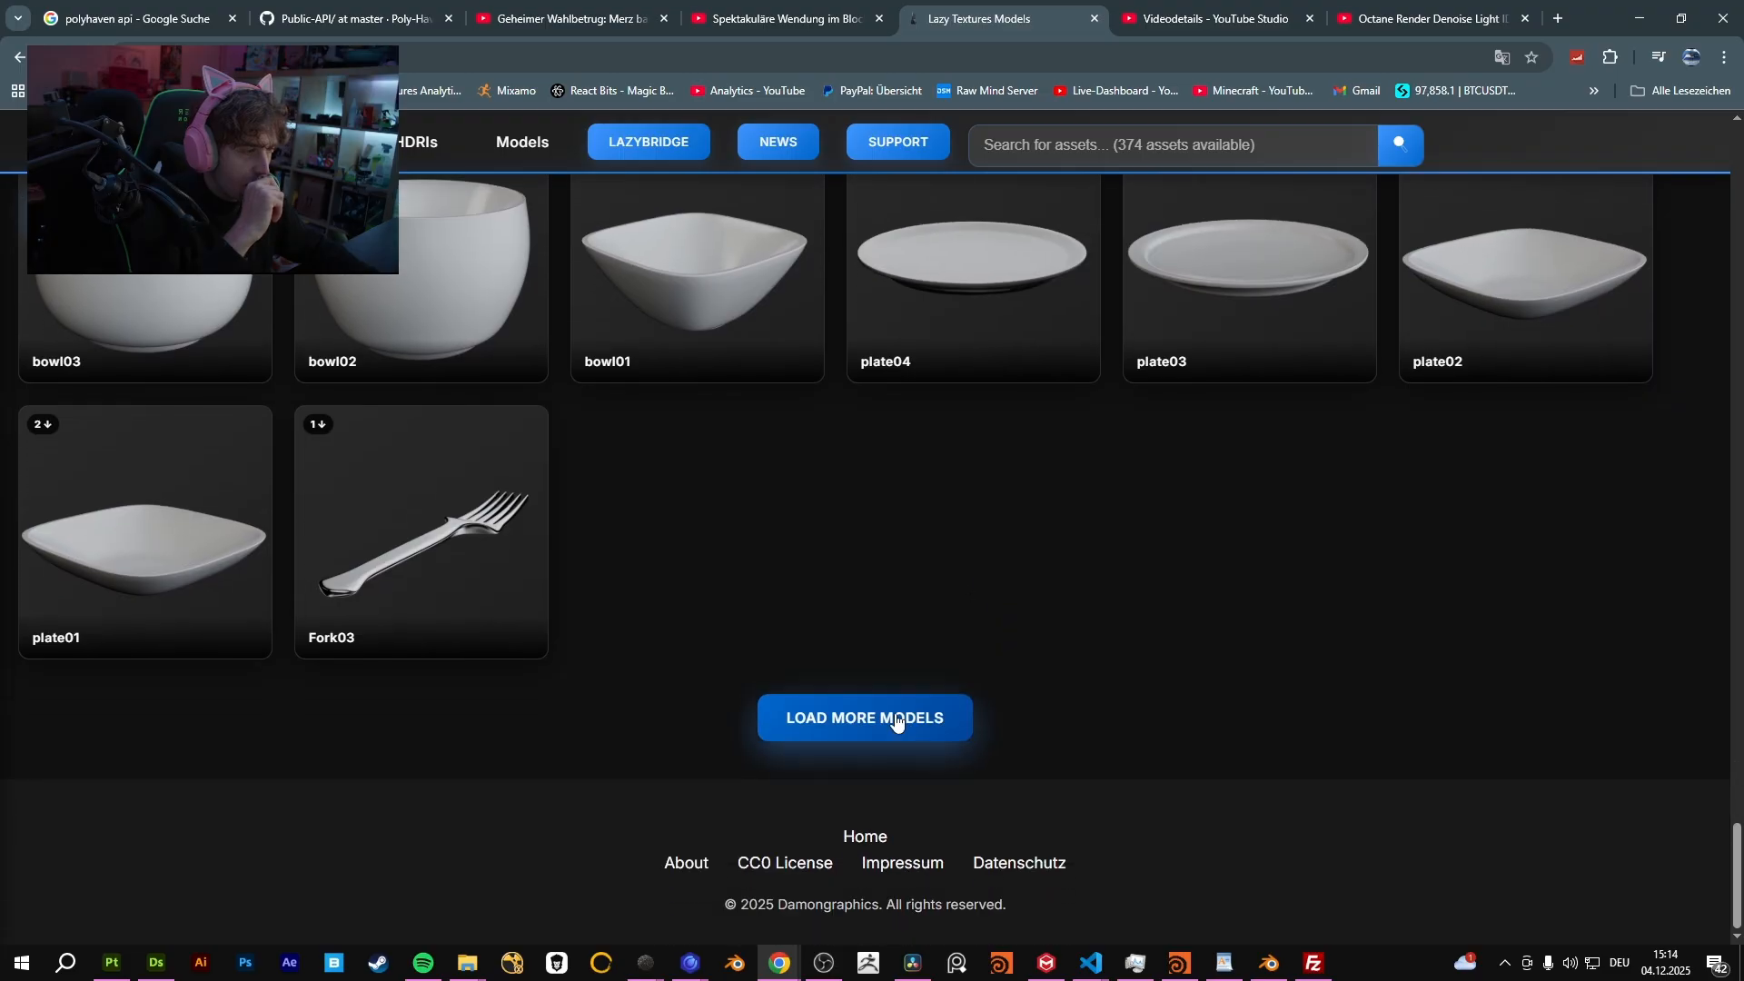
click(899, 712)
scroll(1110, 641, down, 6)
scroll(1110, 642, down, 3)
click(876, 721)
scroll(1245, 724, down, 5)
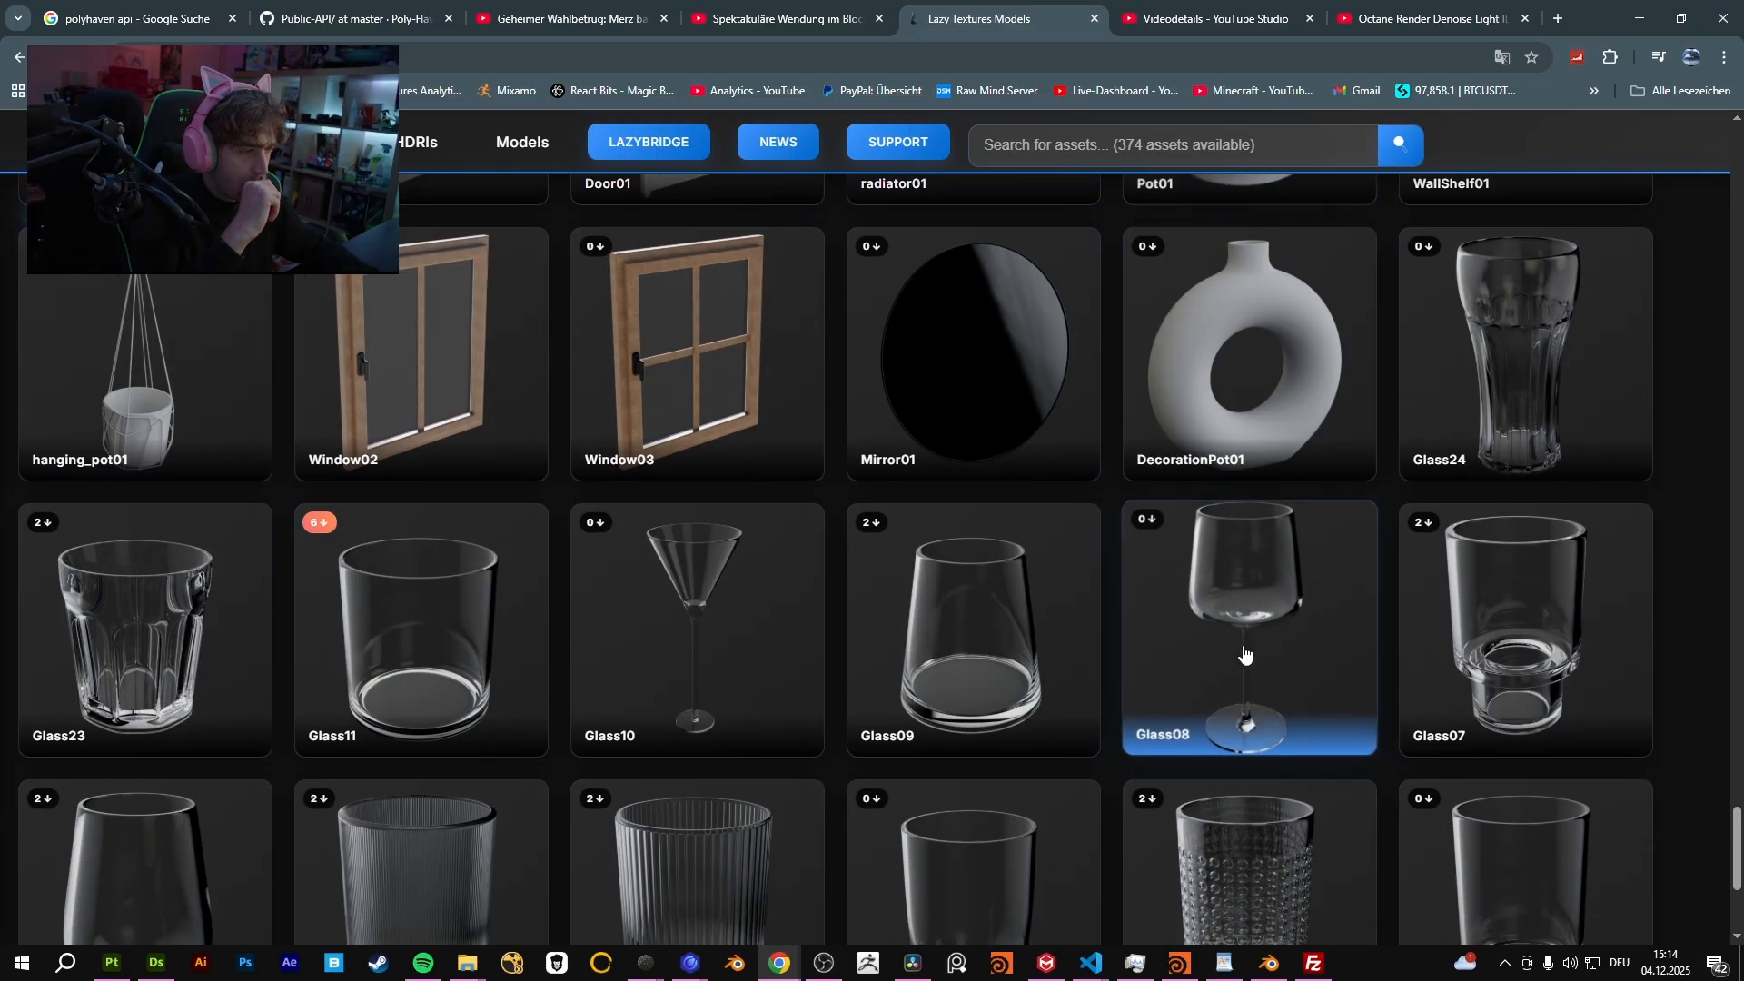
drag(1737, 840, 1666, 221)
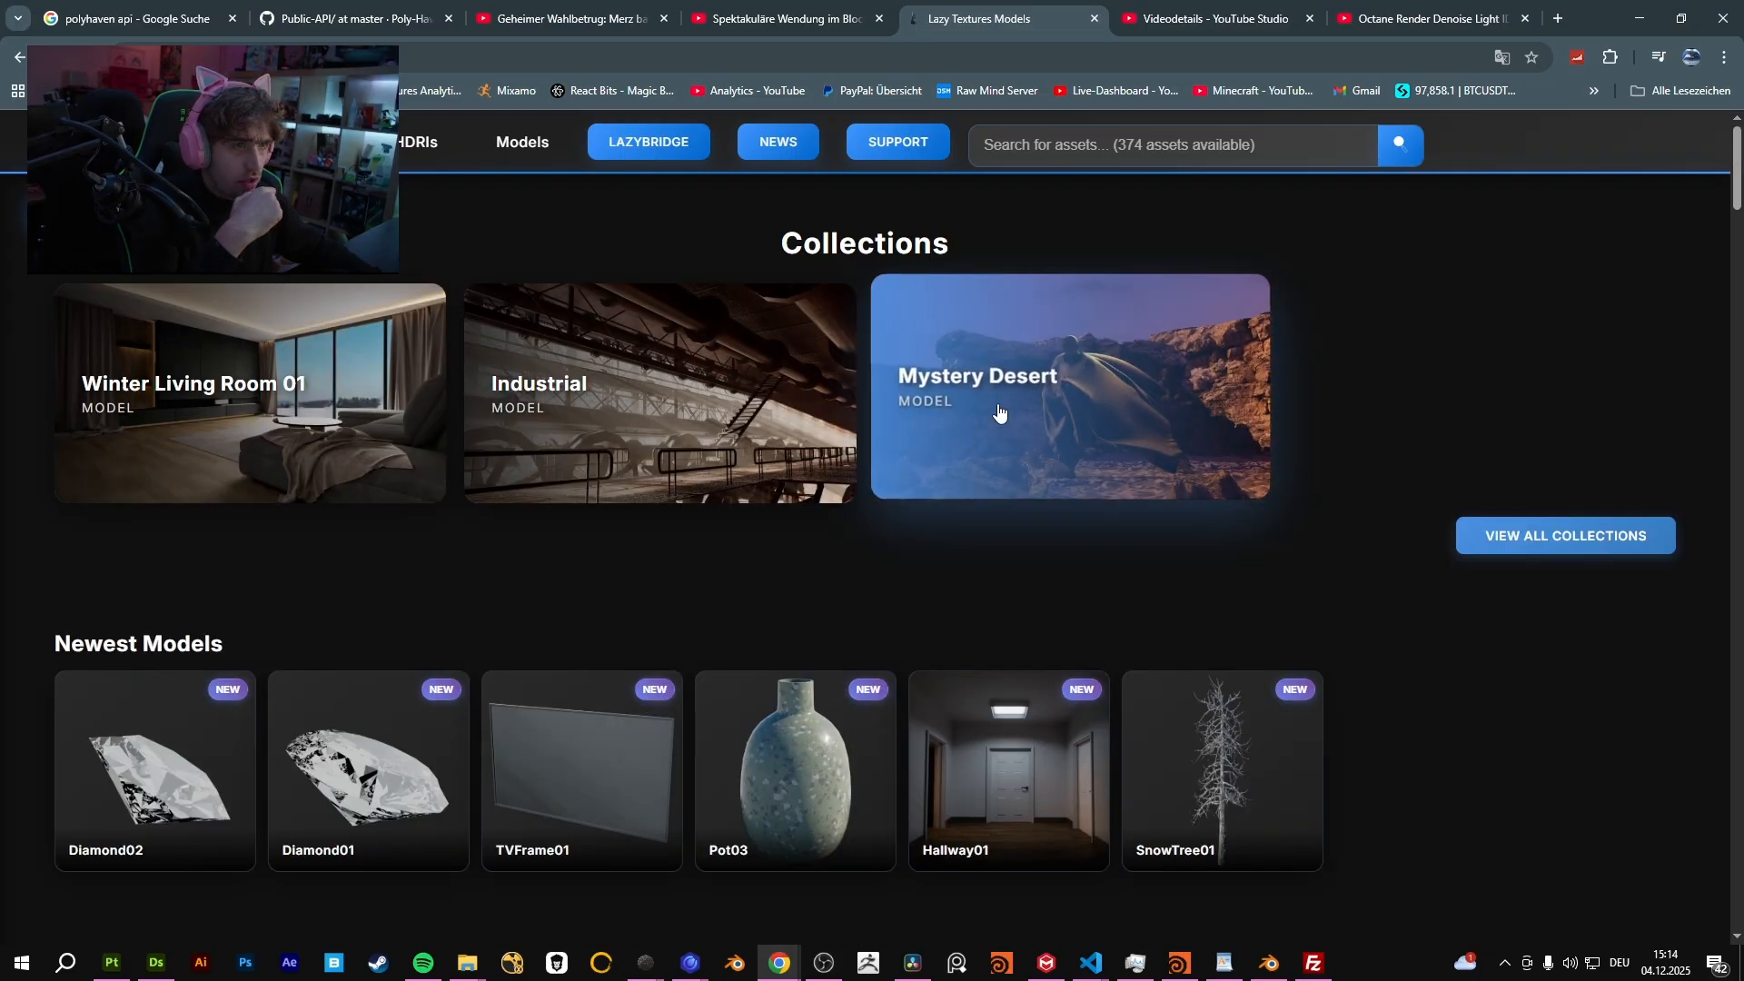